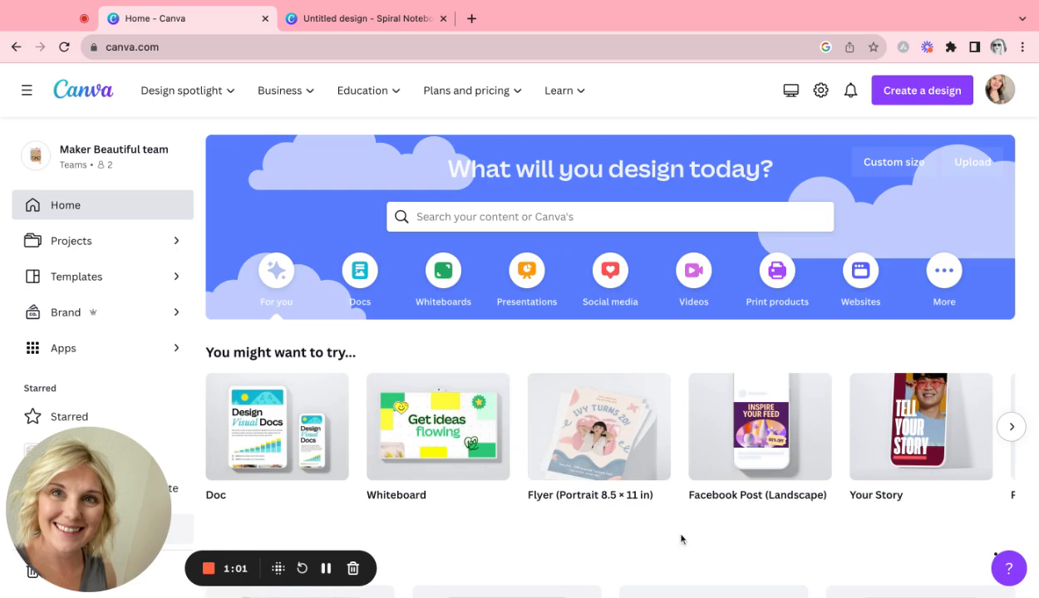
# - Look through the suggested design types and the recent designs on the home page
pyautogui.scroll(-5, 670, 555)
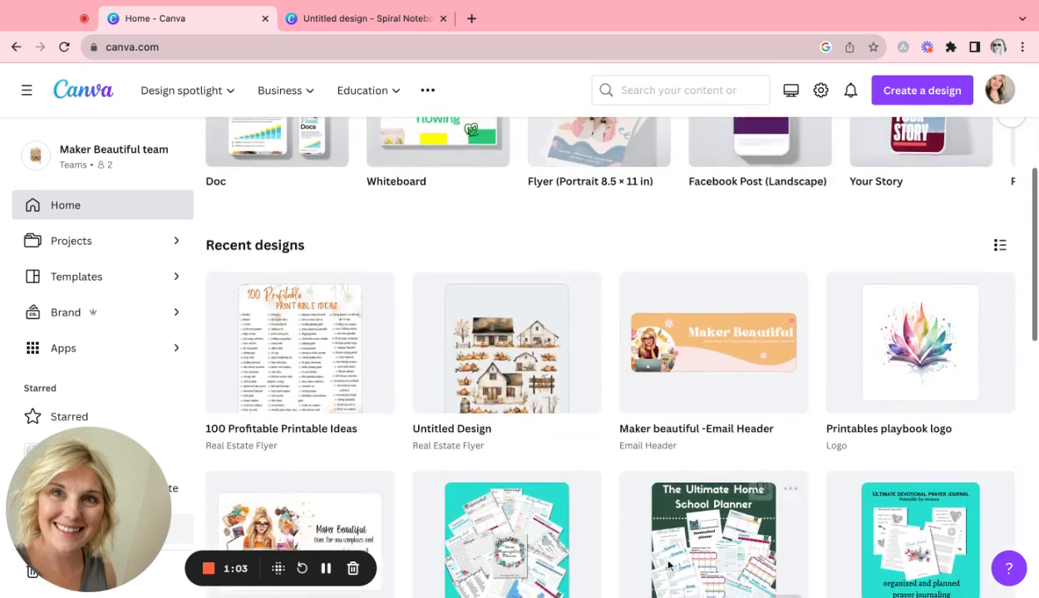
pyautogui.scroll(3, 576, 364)
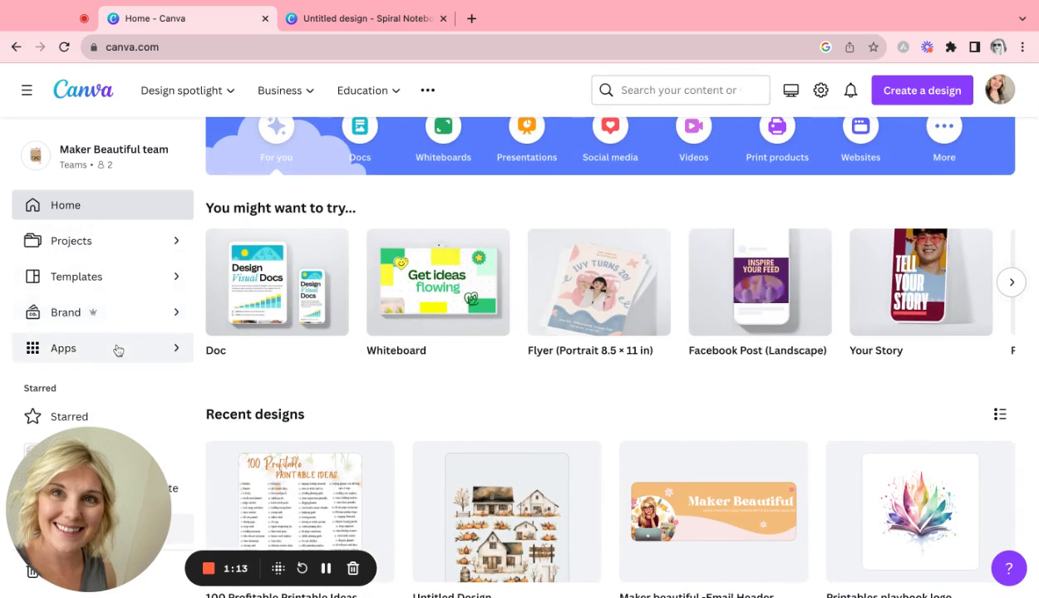
pyautogui.scroll(-1, 144, 432)
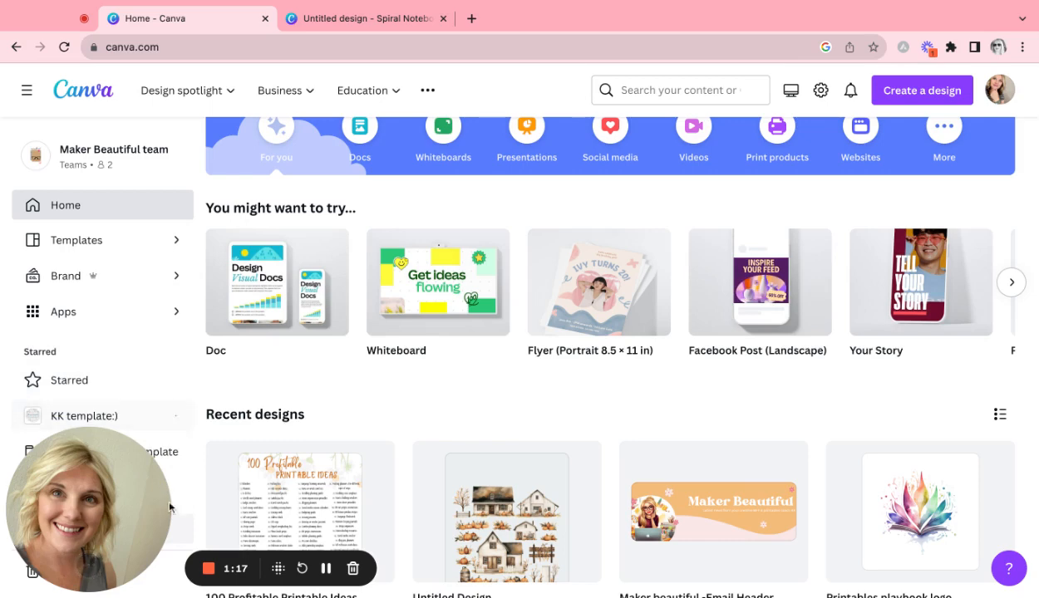
pyautogui.scroll(1, 174, 457)
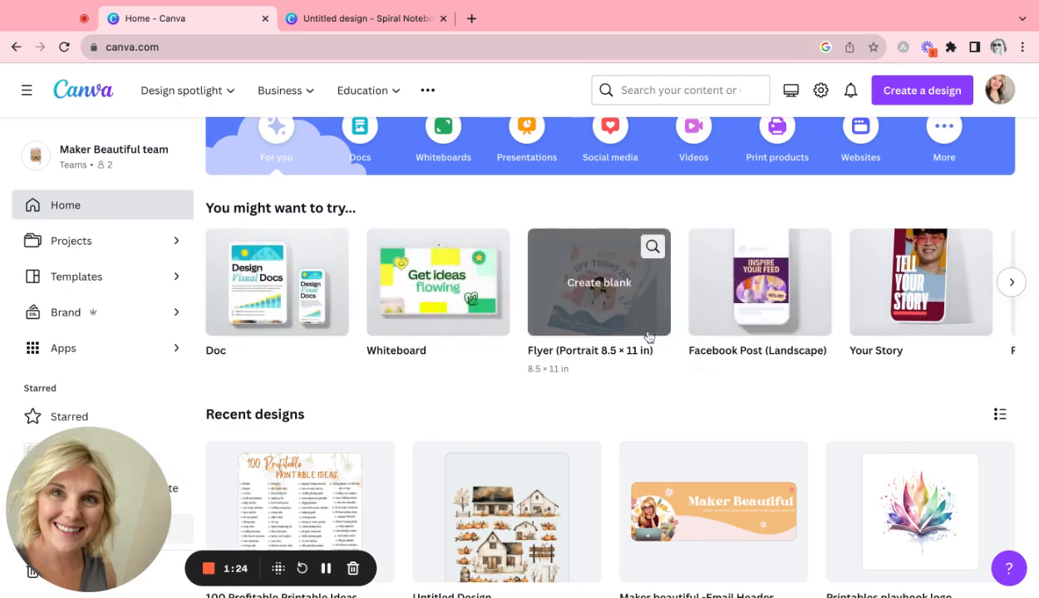
pyautogui.scroll(-3, 649, 382)
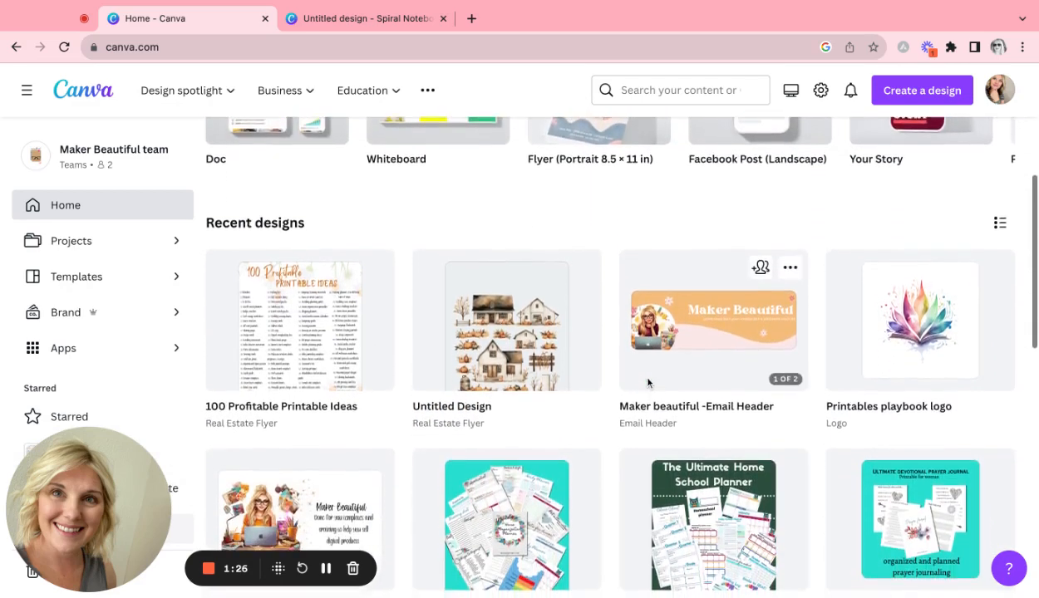
pyautogui.scroll(-3, 631, 368)
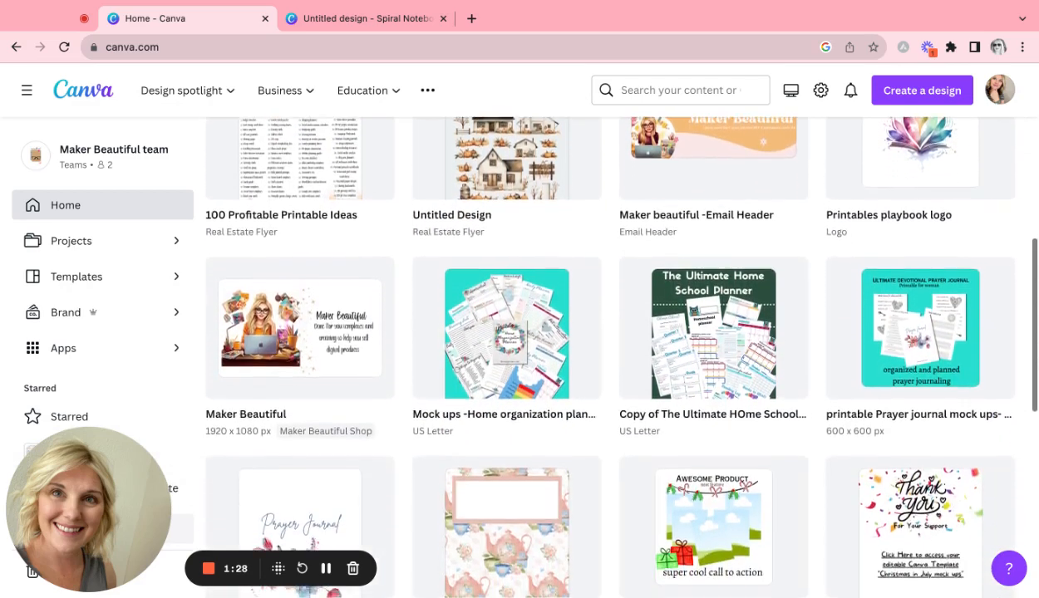
pyautogui.scroll(3, 707, 366)
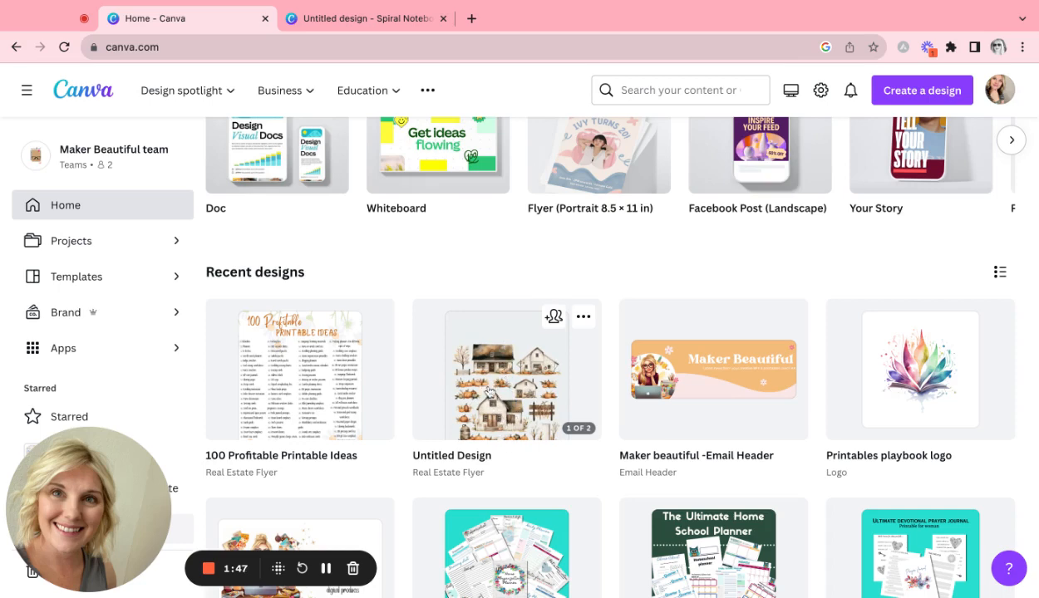
pyautogui.scroll(1, 408, 283)
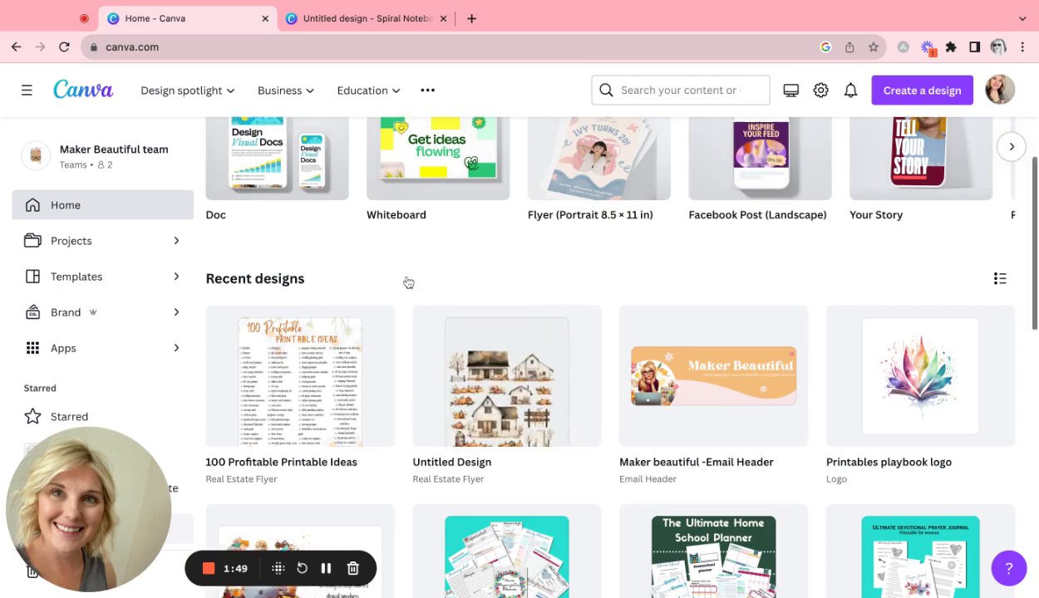
pyautogui.scroll(5, 409, 282)
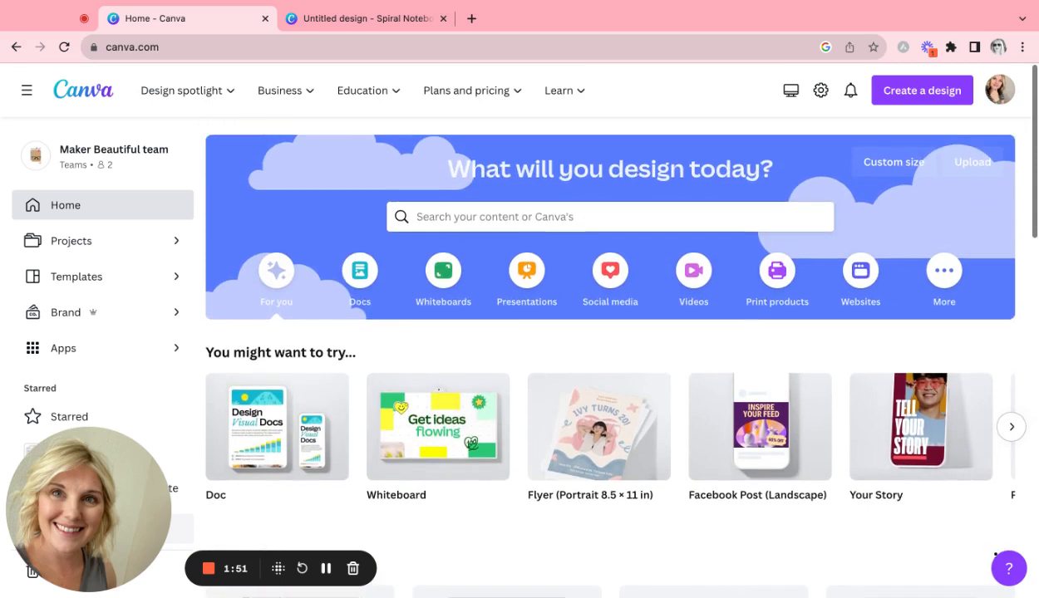
pyautogui.scroll(-1, 508, 391)
pyautogui.scroll(1, 508, 391)
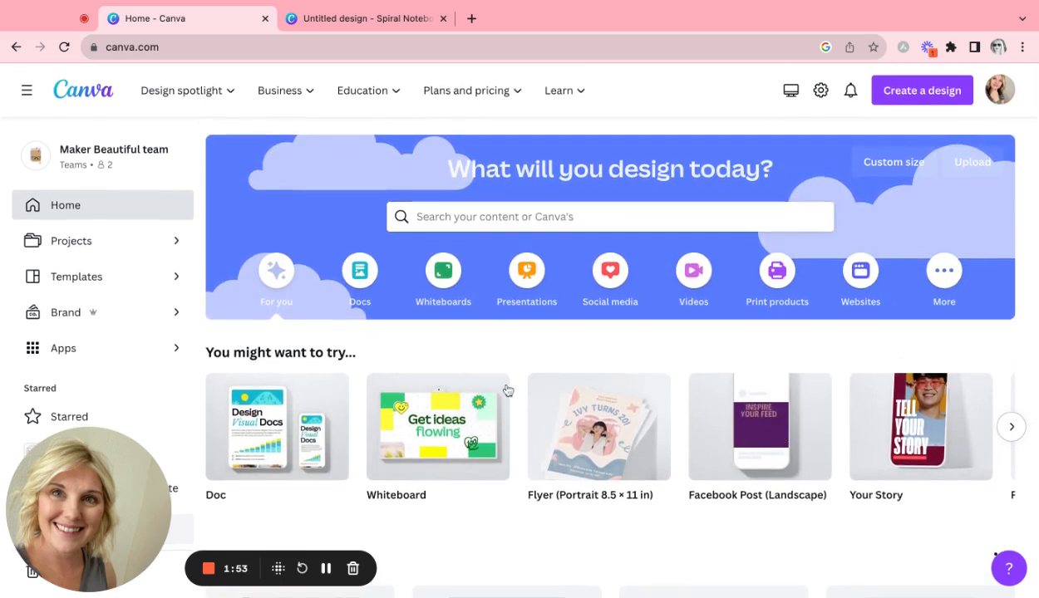
# - Start a new design and search the available formats for "invita" and for "planner"
pyautogui.click(923, 93)
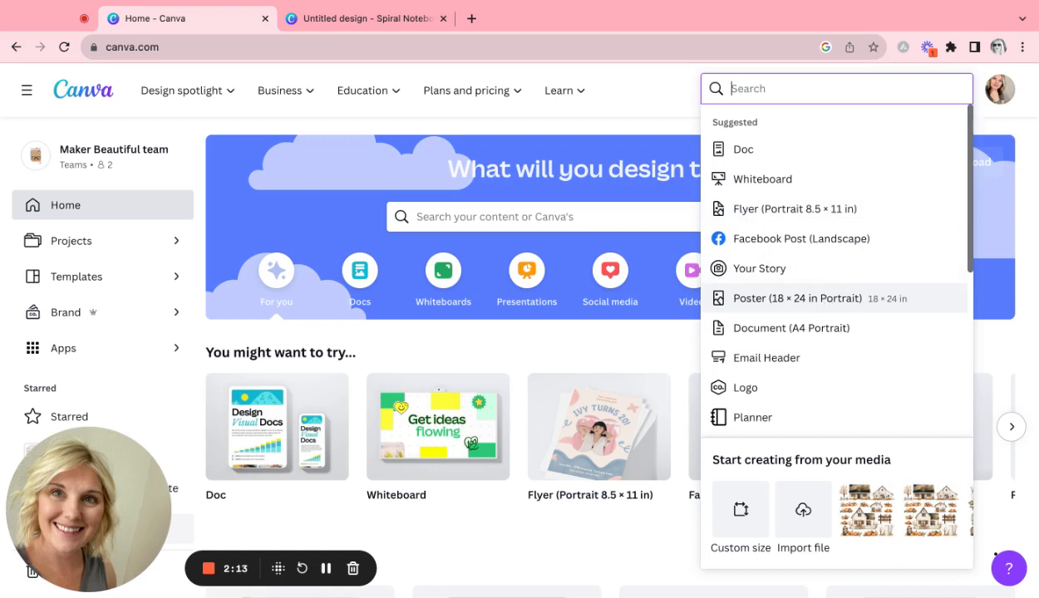
pyautogui.write('in')
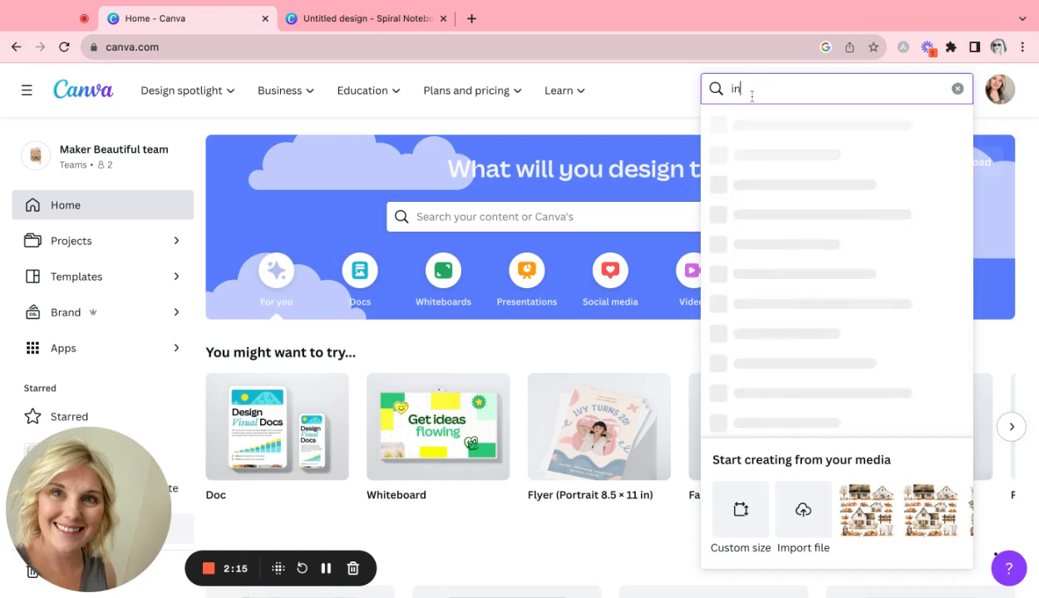
pyautogui.write('vita')
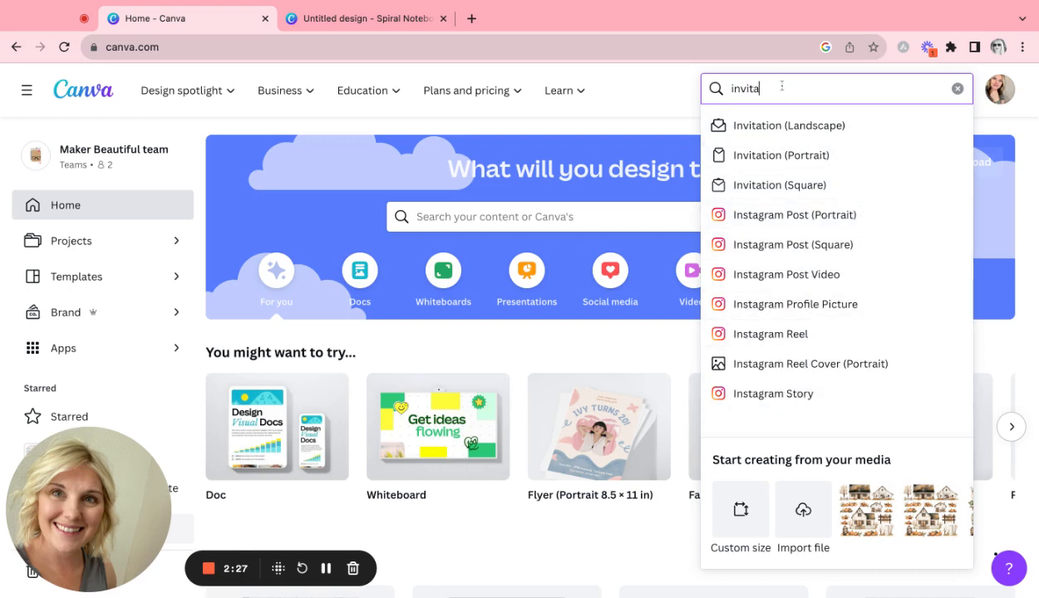
pyautogui.press('BackSpace')
pyautogui.press('BackSpace')
pyautogui.press('BackSpace')
pyautogui.press('BackSpace')
pyautogui.press('BackSpace')
pyautogui.press('BackSpace')
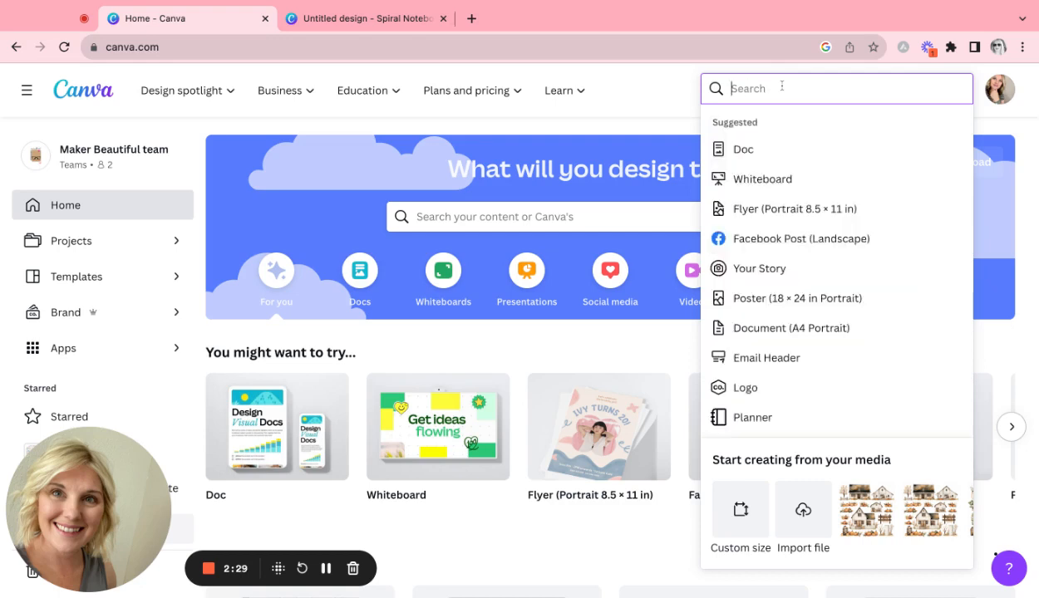
pyautogui.write('planner')
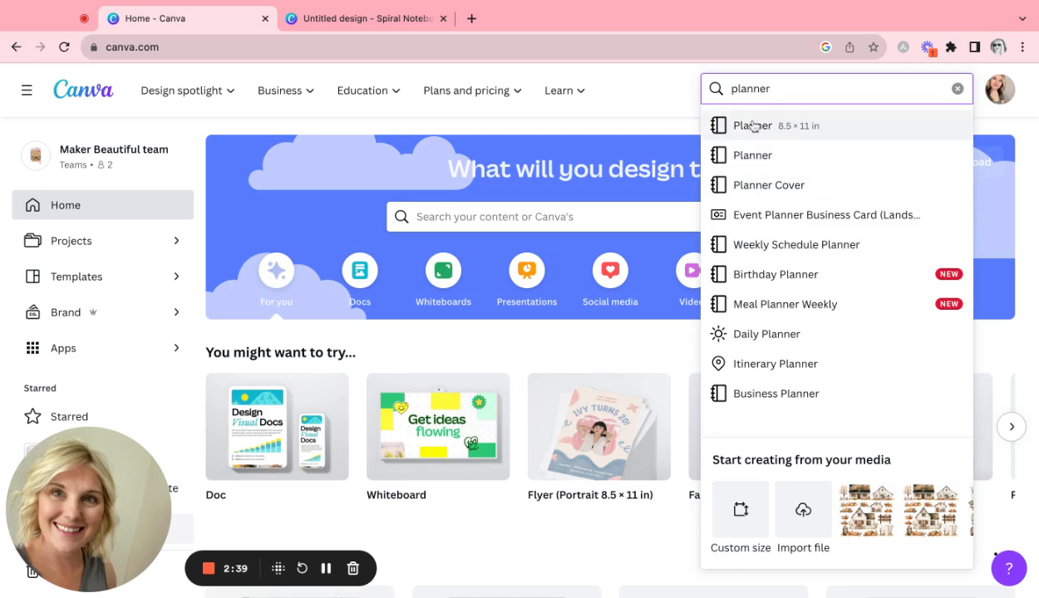
# - Switch to the open untitled Spiral Notebook design and check its resize and file options
pyautogui.click(383, 18)
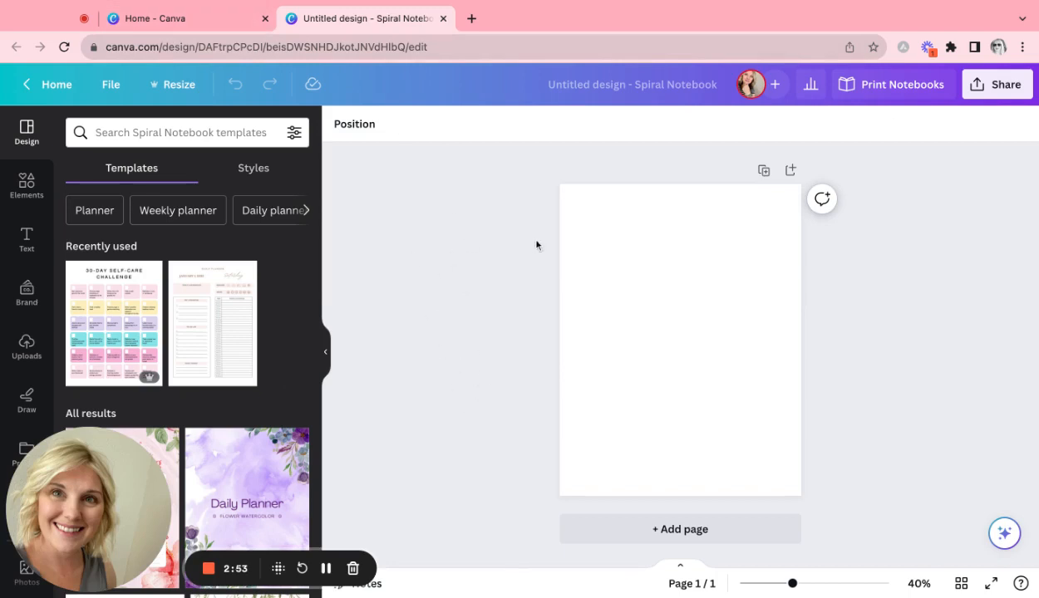
pyautogui.click(190, 93)
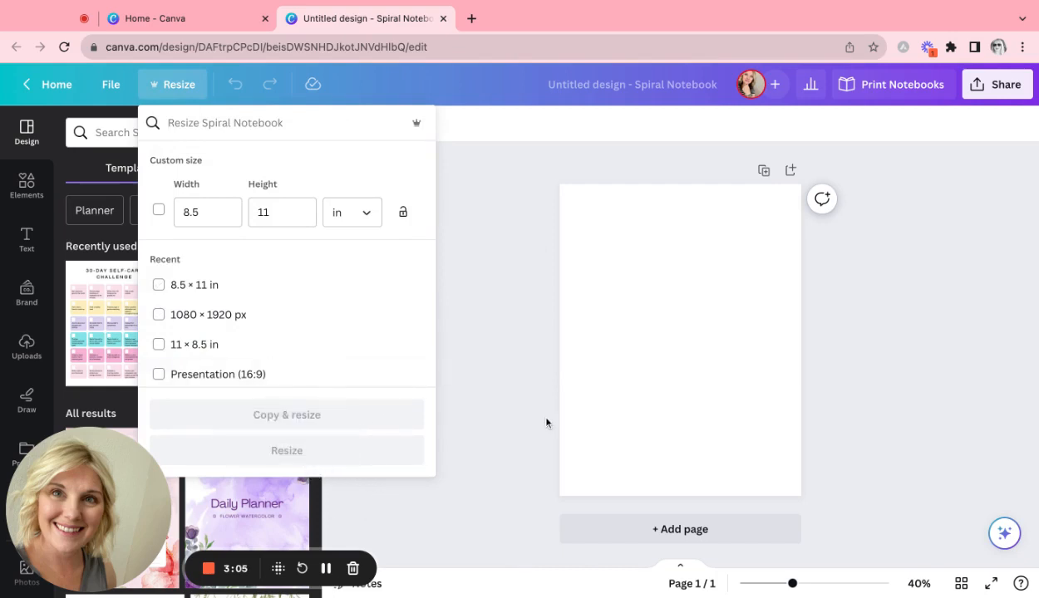
pyautogui.click(542, 200)
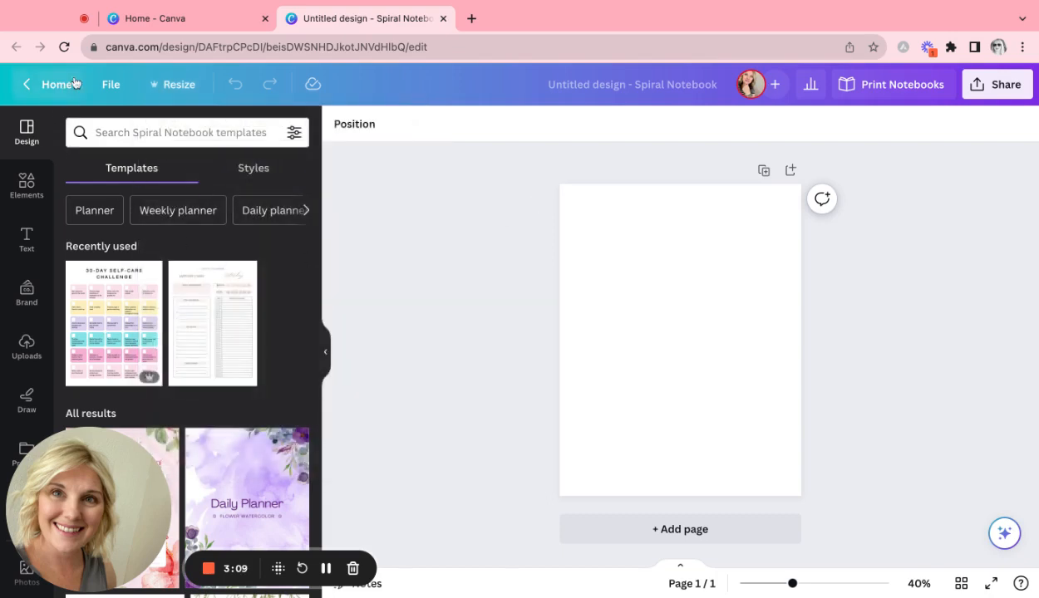
pyautogui.click(111, 84)
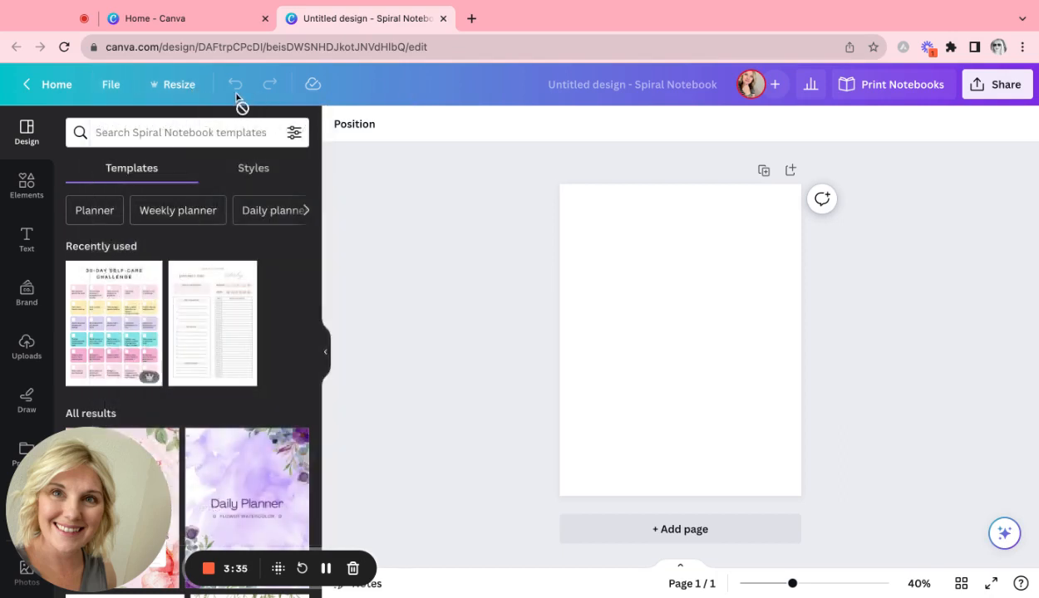
# - Add a circle shape to the blank page, and try out undo and redo on it until it is removed again
pyautogui.click(26, 185)
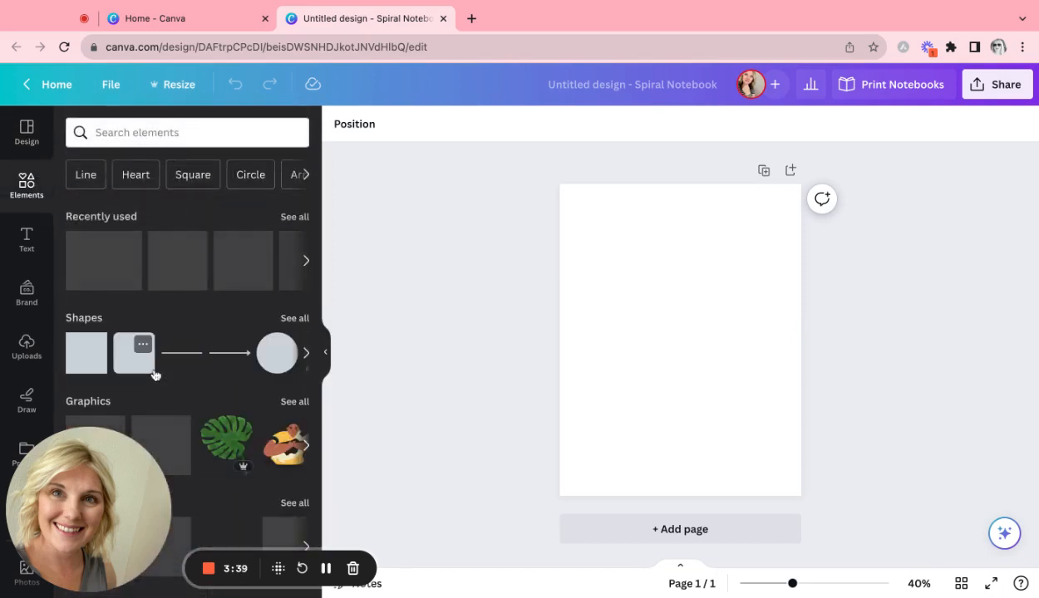
pyautogui.click(277, 362)
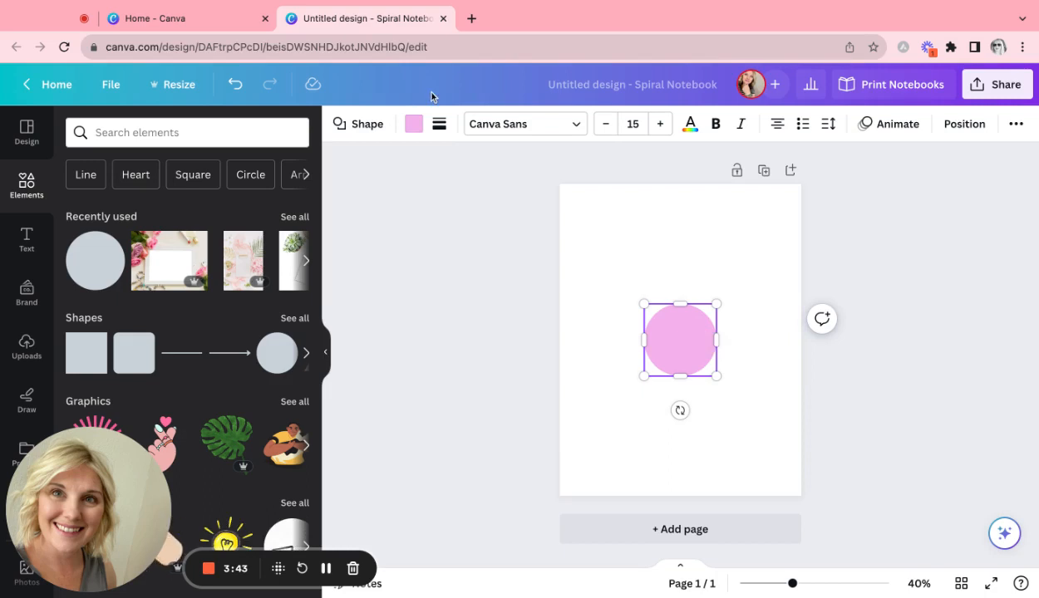
pyautogui.click(237, 84)
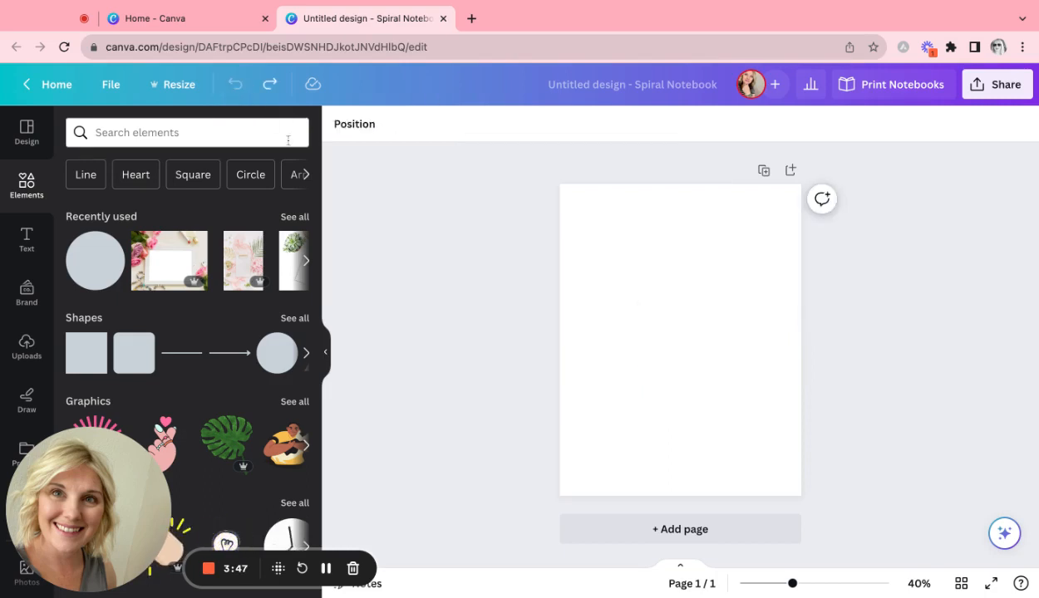
pyautogui.click(270, 85)
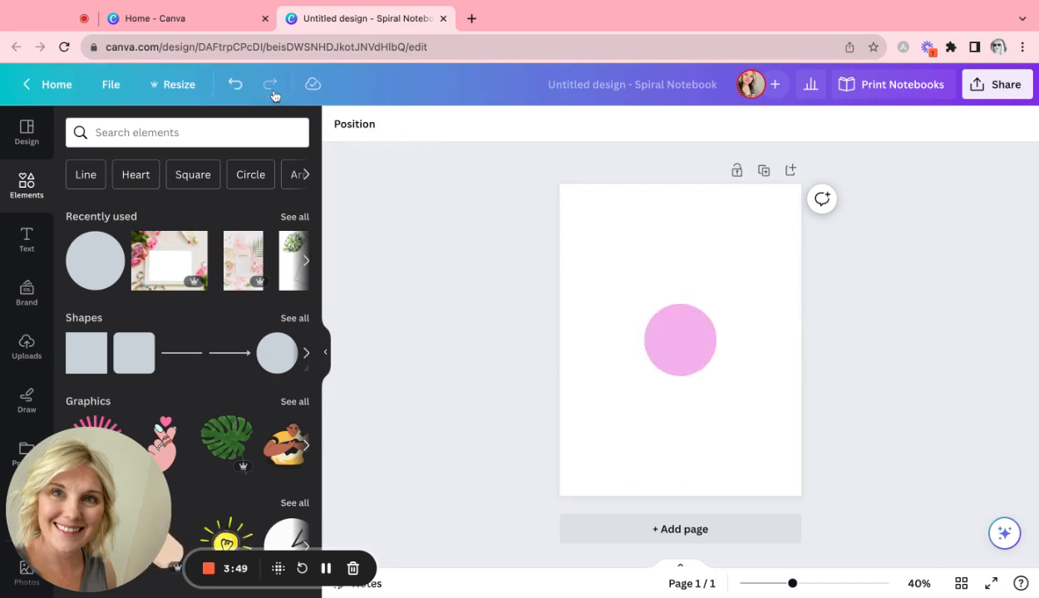
pyautogui.click(235, 84)
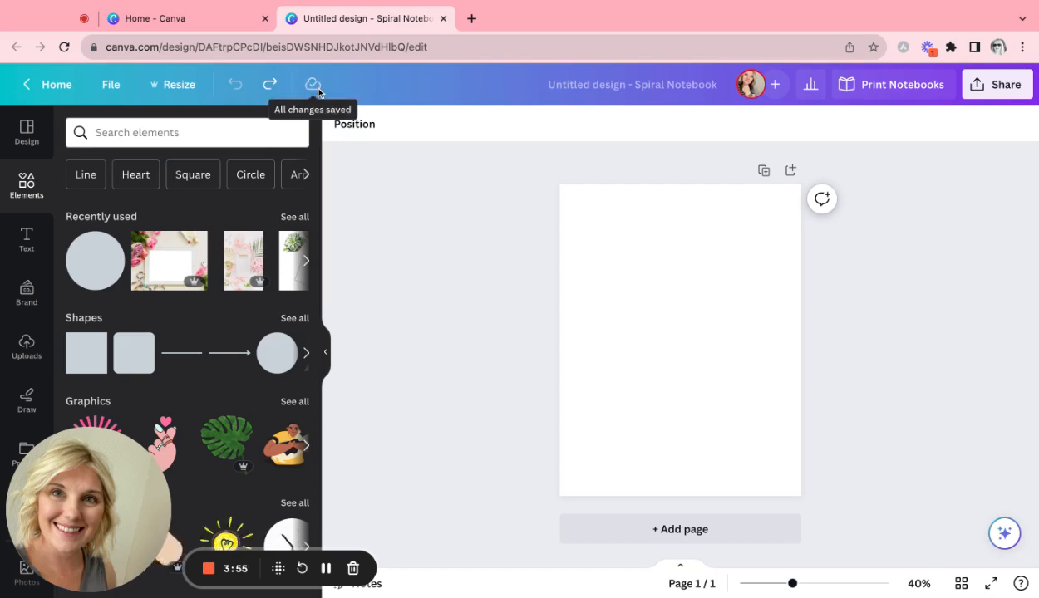
# - Rename the untitled design as "Demo printable creation"
pyautogui.click(665, 91)
pyautogui.press('BackSpace')
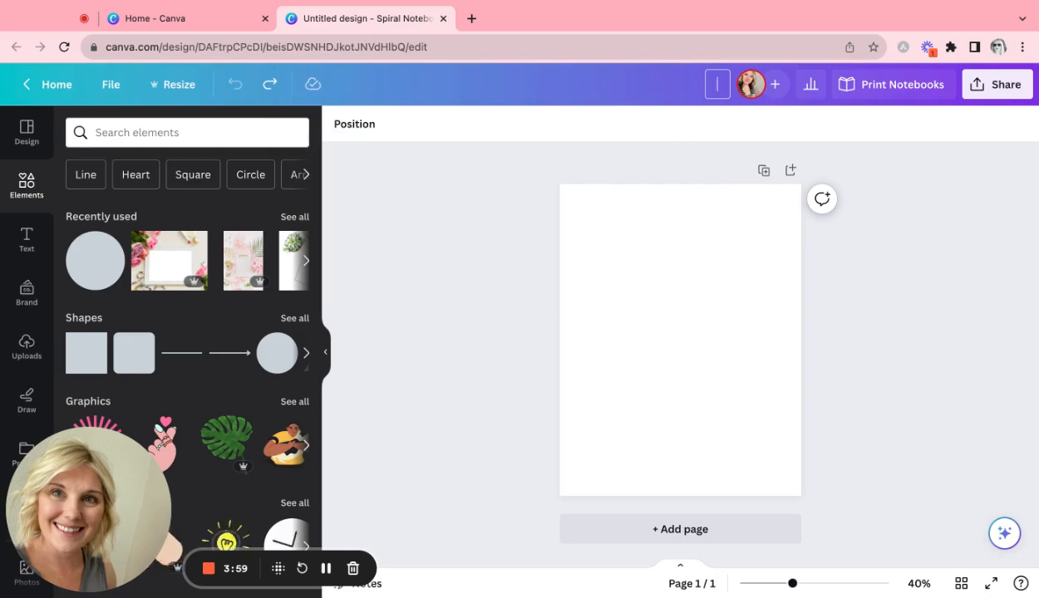
pyautogui.write('Demo')
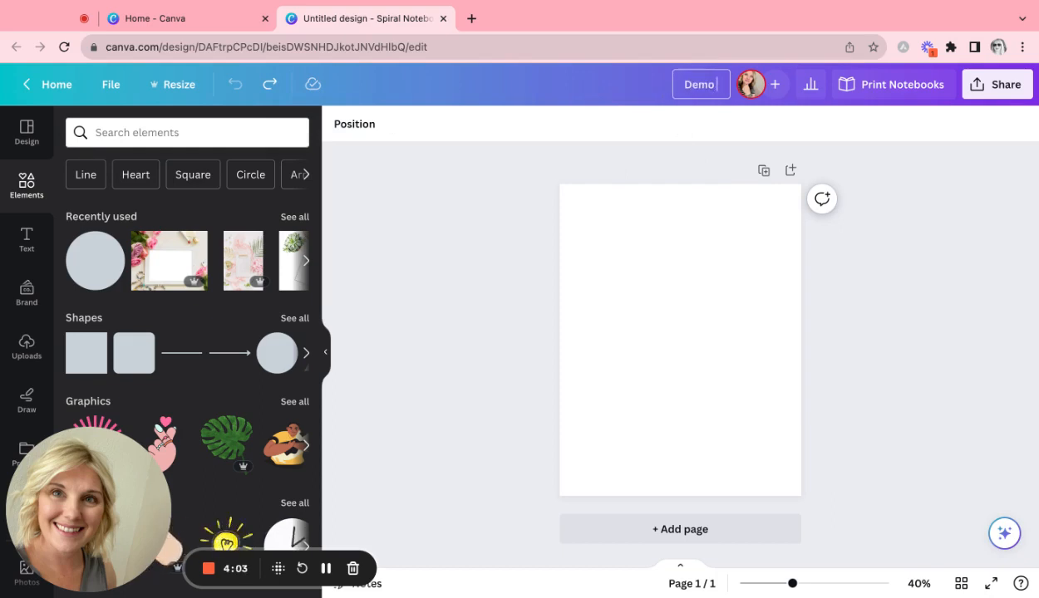
pyautogui.write(' printable')
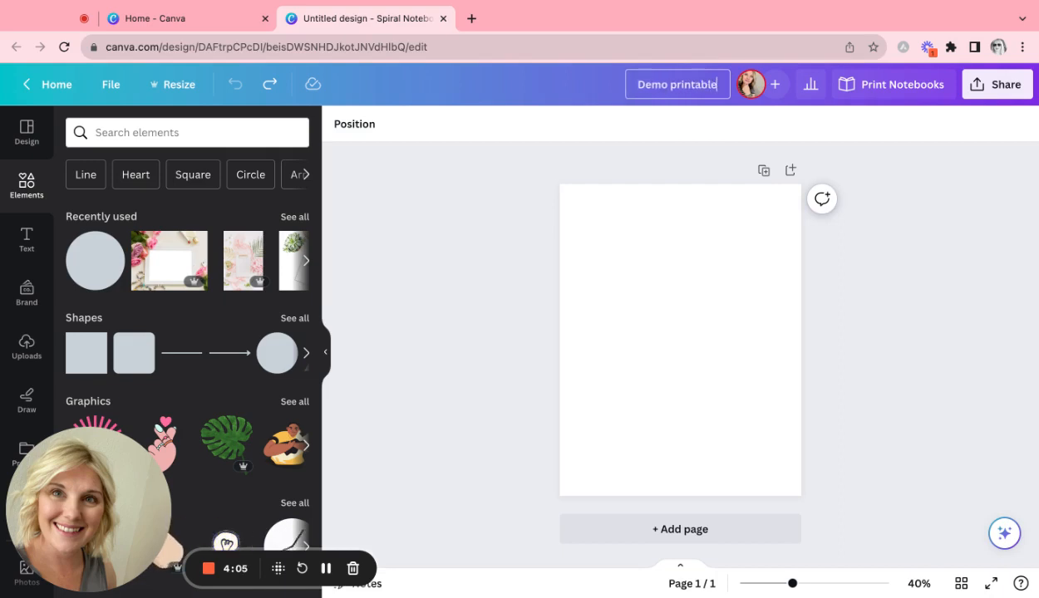
pyautogui.write(' creation')
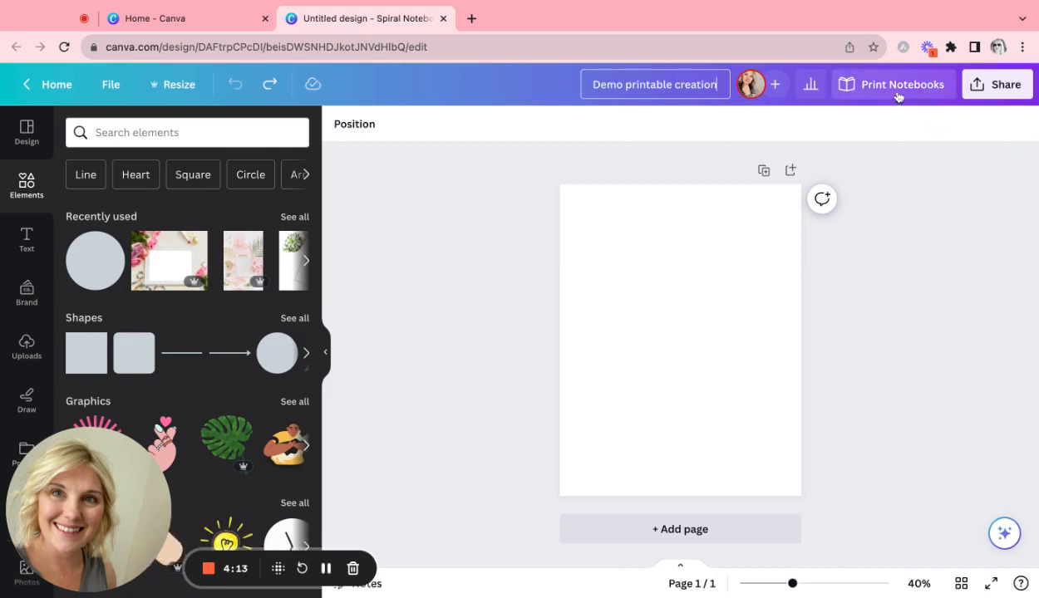
# - Review the sharing options and download settings for the empty design, and close them
pyautogui.click(1001, 92)
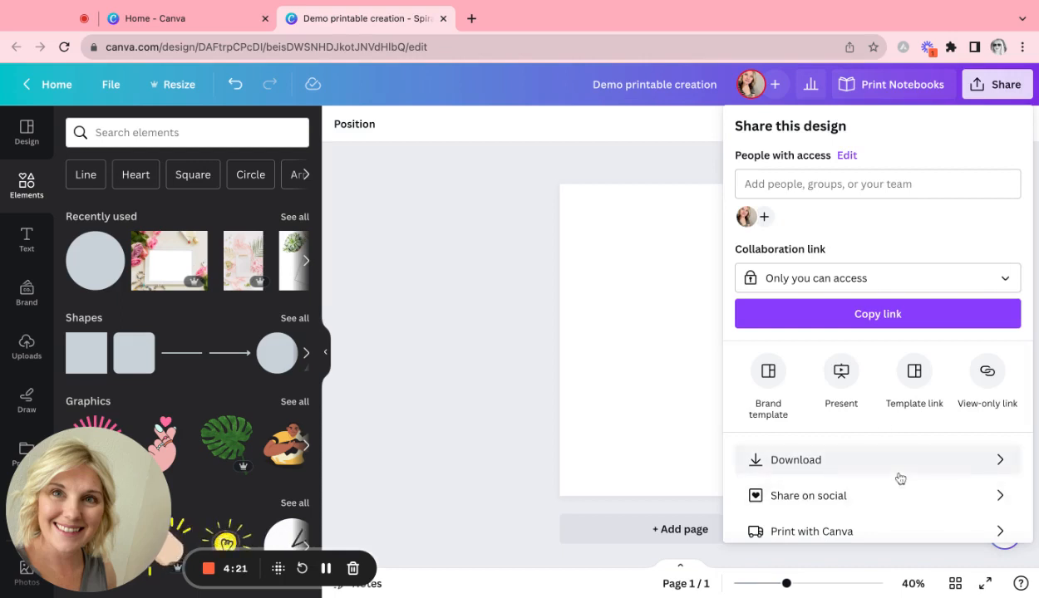
pyautogui.scroll(-1, 900, 478)
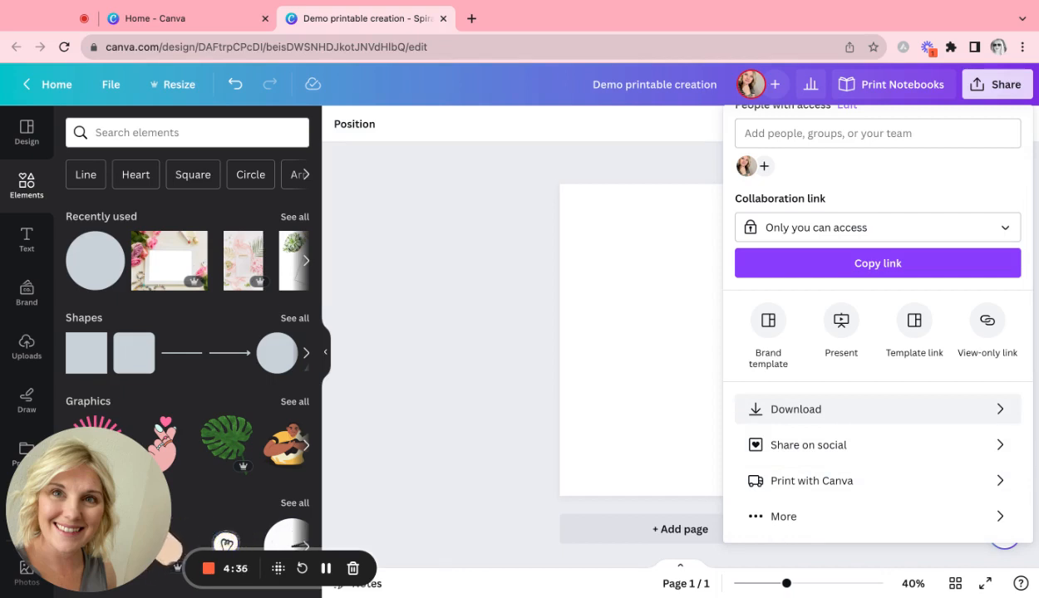
pyautogui.click(795, 409)
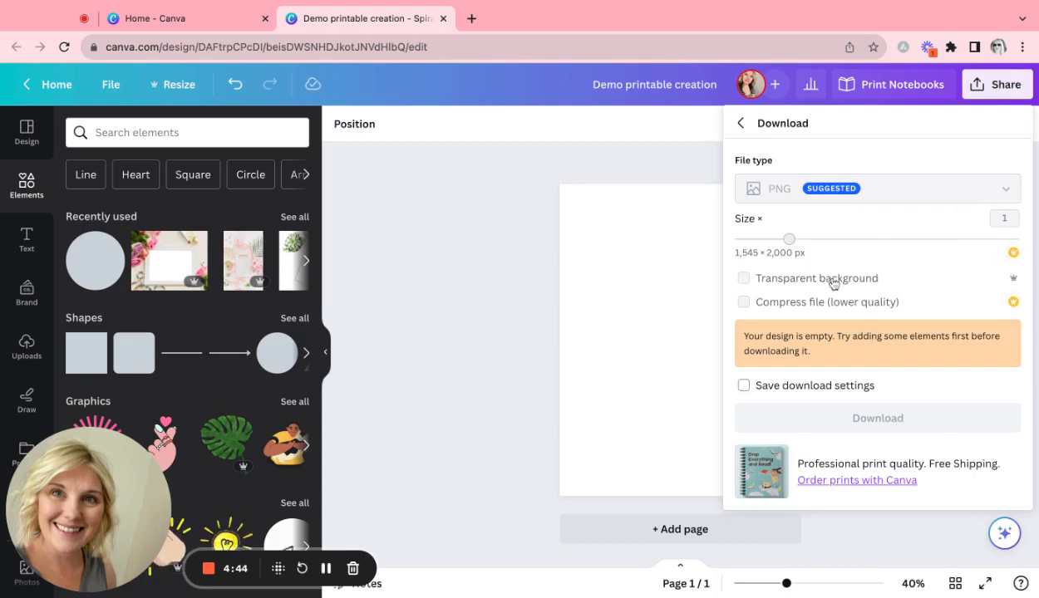
pyautogui.click(688, 359)
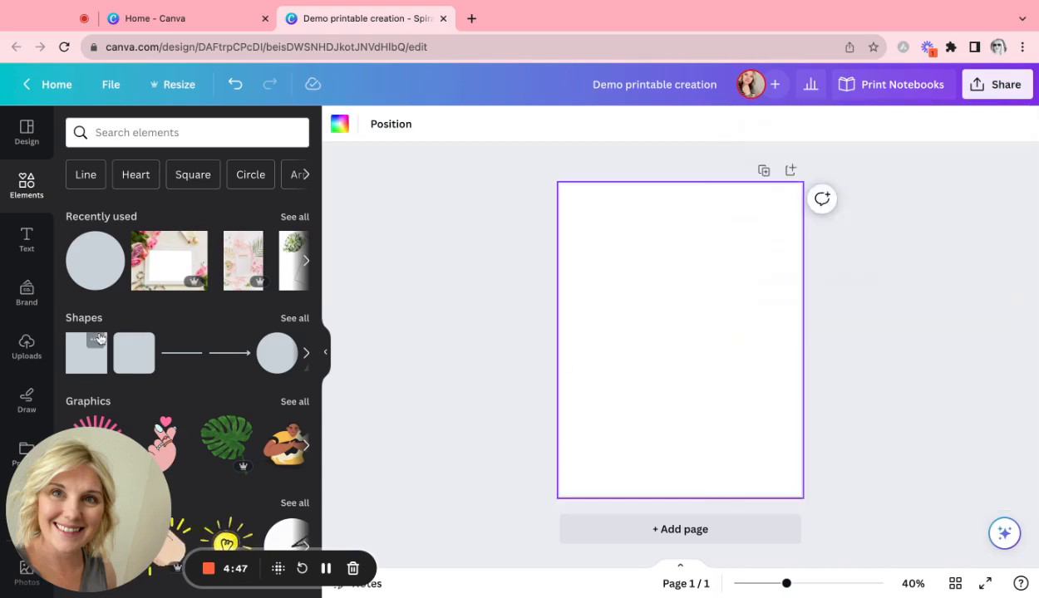
# - Add the green monstera leaf graphic to the page and choose PDF Print as the download file type
pyautogui.click(227, 435)
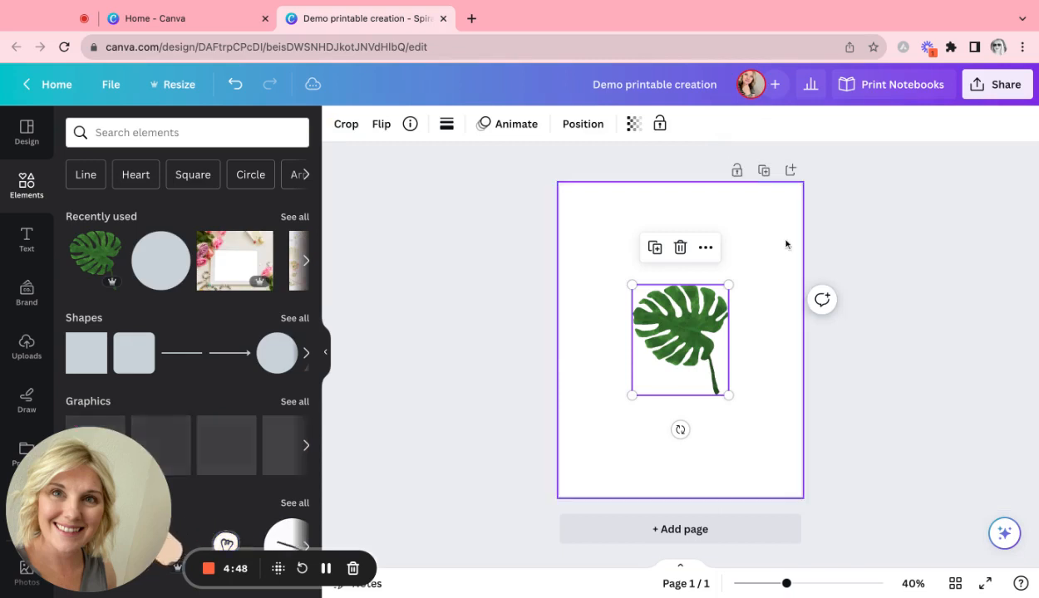
pyautogui.click(1008, 86)
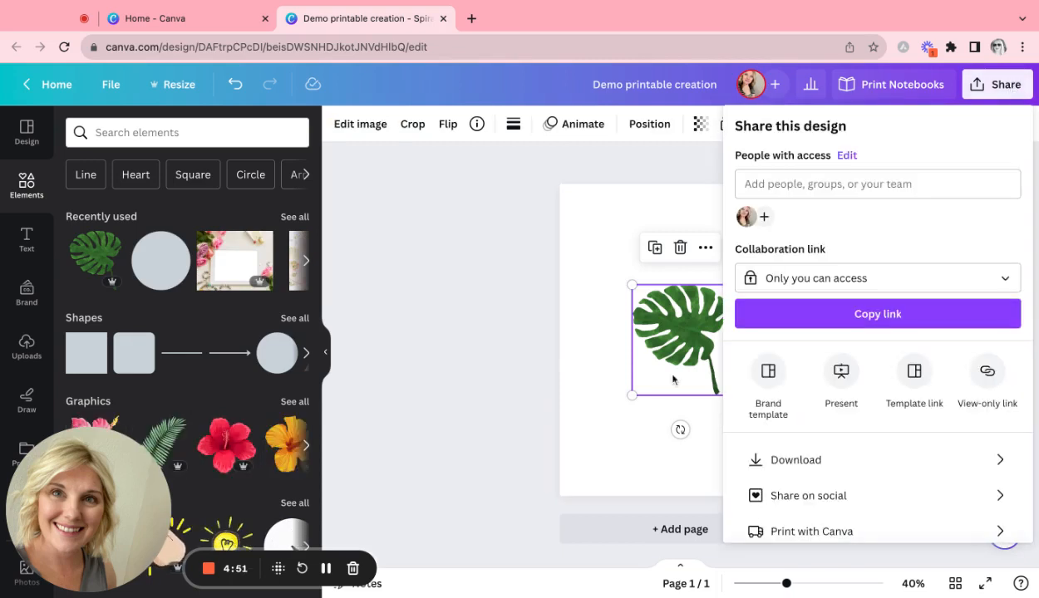
pyautogui.click(884, 458)
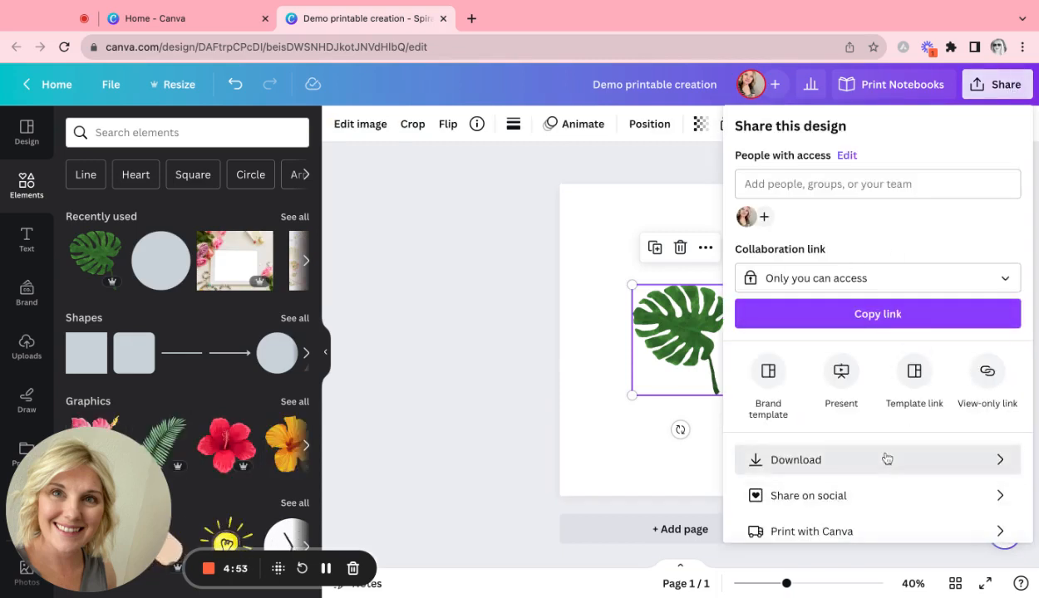
pyautogui.click(997, 190)
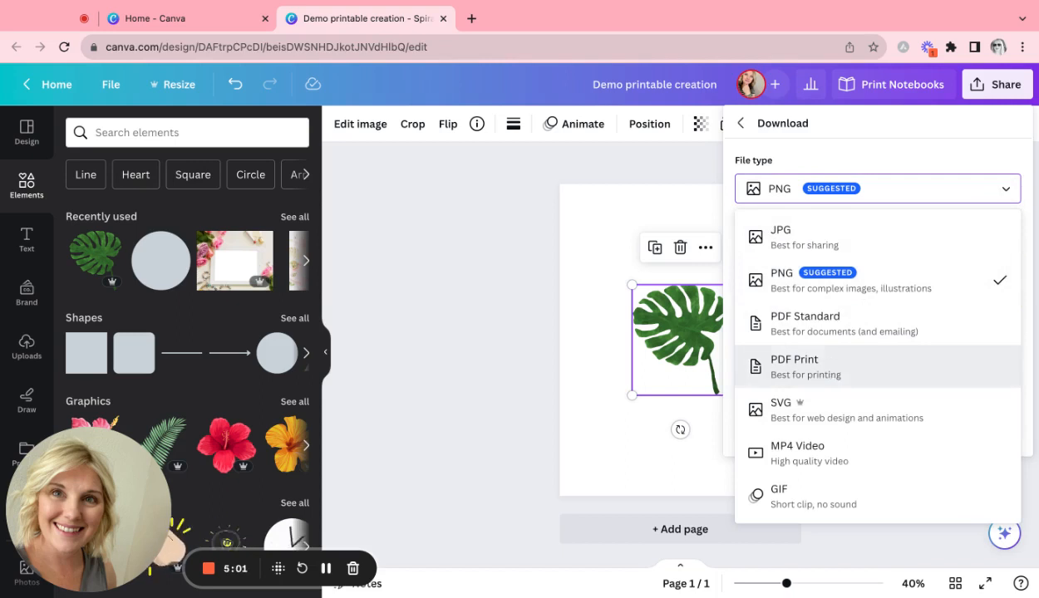
pyautogui.click(795, 367)
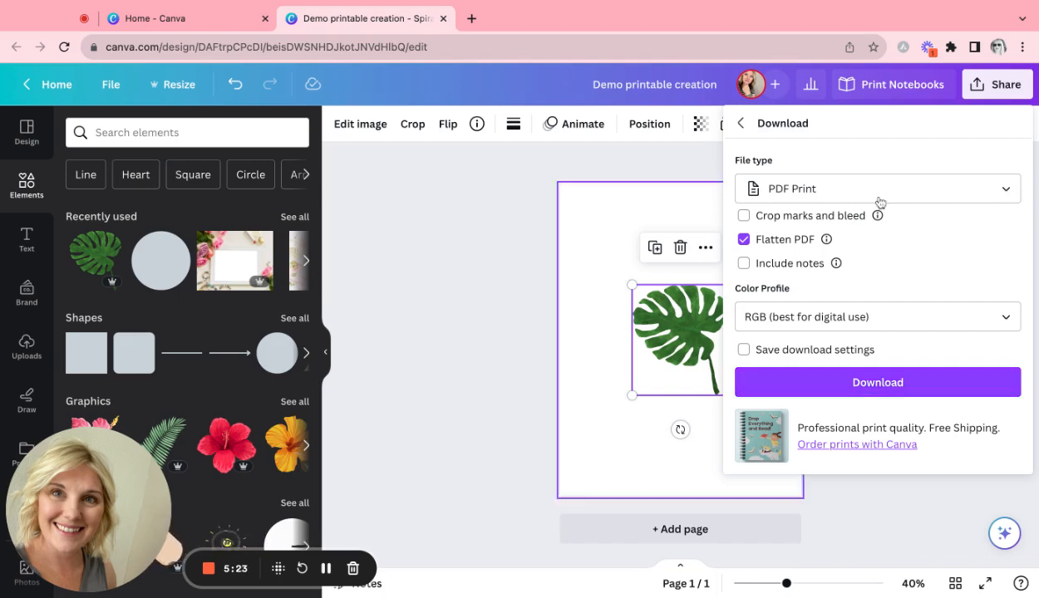
# - Close the download settings and delete the leaf graphic from the page
pyautogui.click(479, 186)
pyautogui.click(683, 350)
pyautogui.press('Delete')
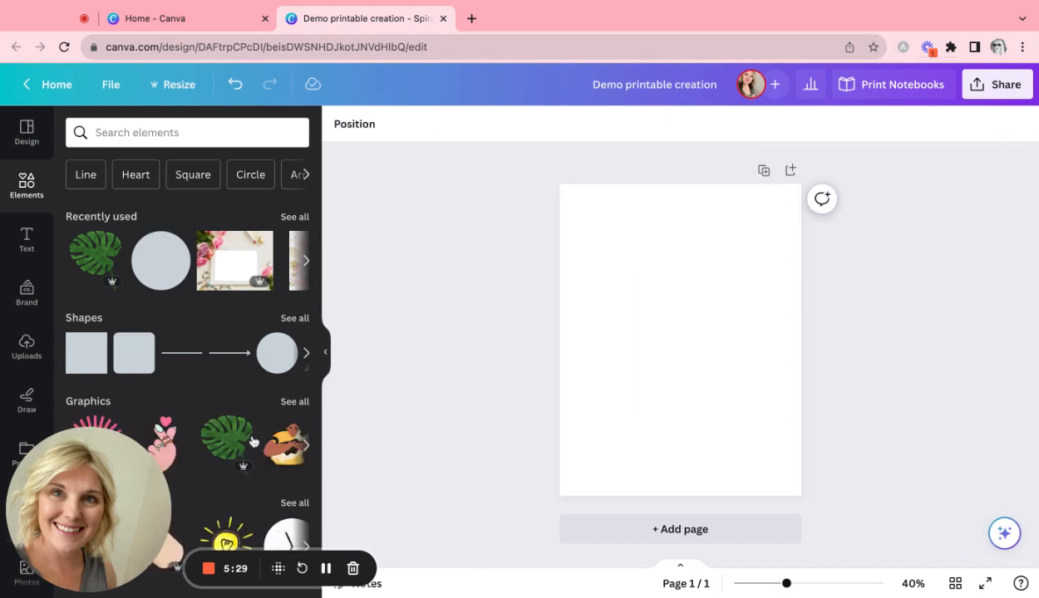
# - Browse the Spiral Notebook templates and apply the Pink Minimal Weekly Planner template to the blank page
pyautogui.click(34, 143)
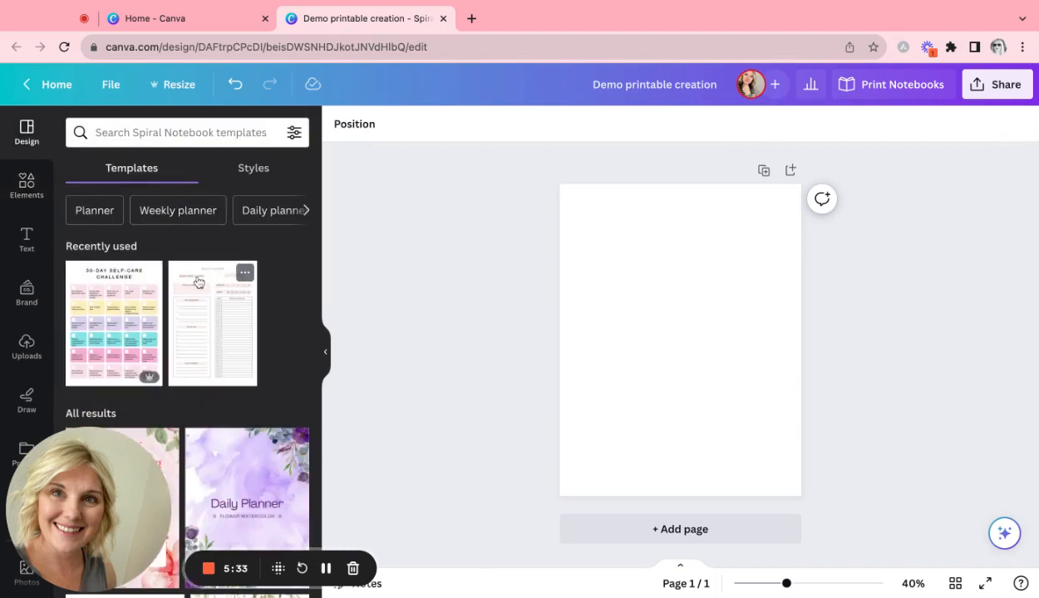
pyautogui.scroll(-2, 266, 505)
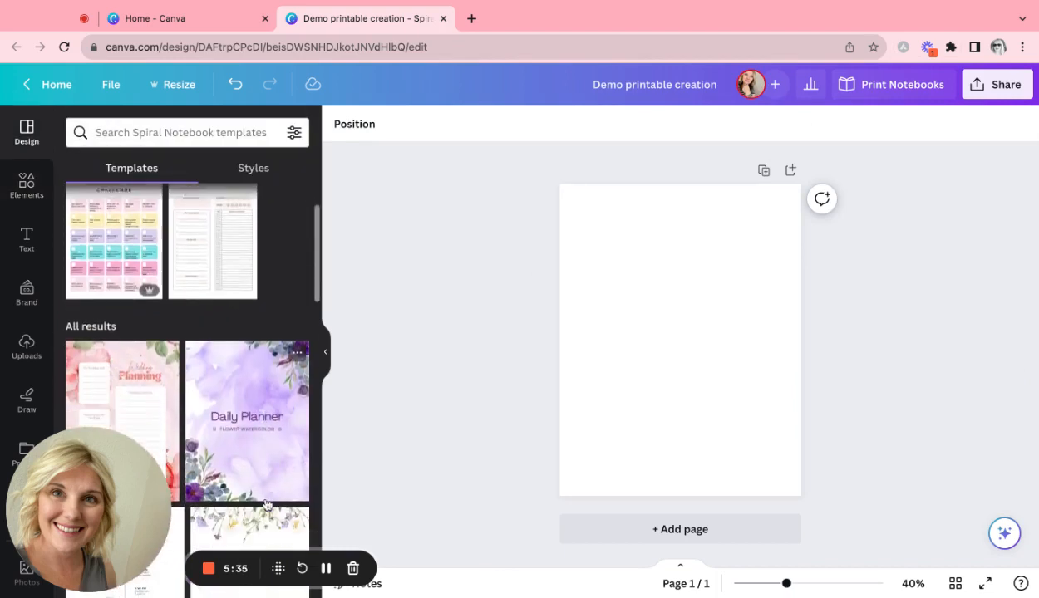
pyautogui.scroll(-8, 266, 505)
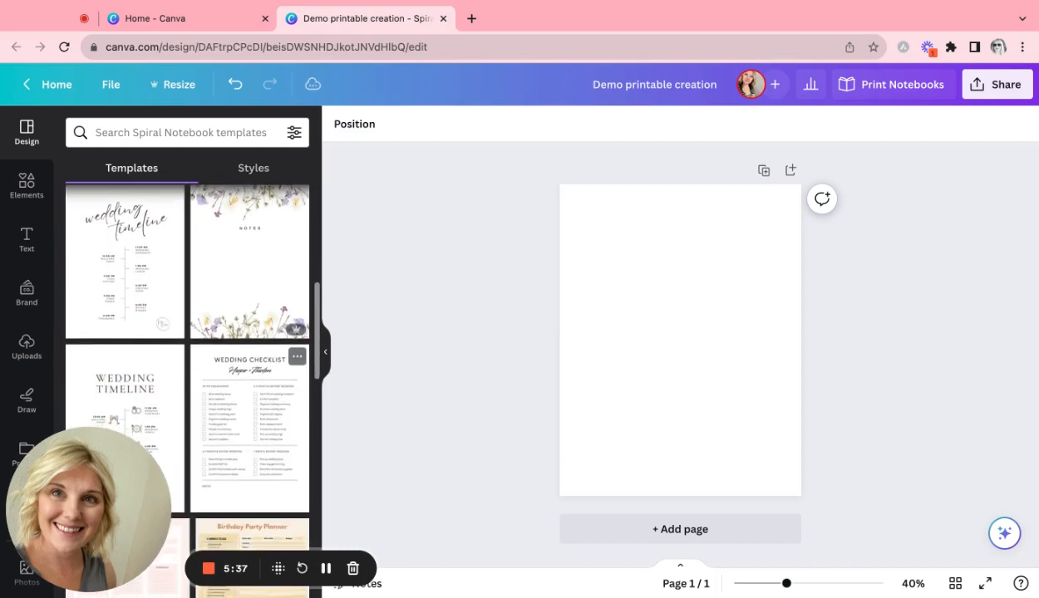
pyautogui.scroll(-3, 266, 466)
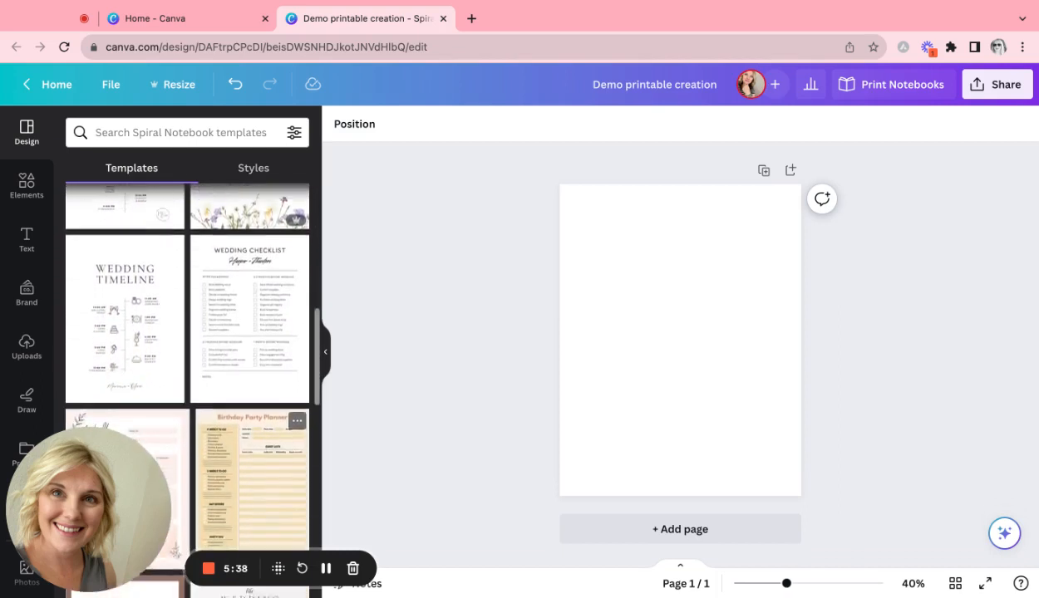
pyautogui.scroll(-4, 156, 327)
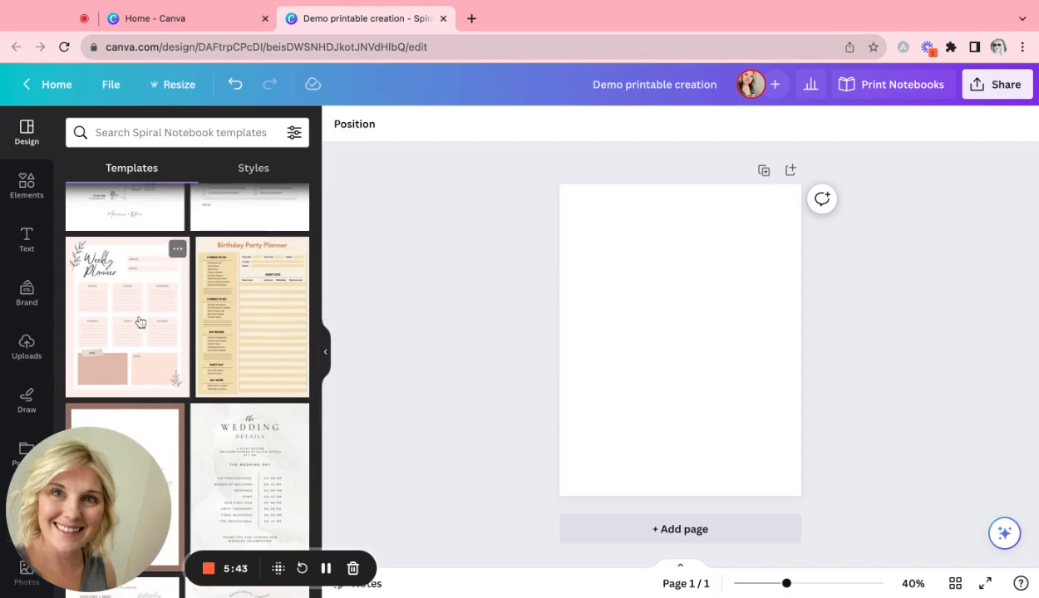
pyautogui.click(140, 322)
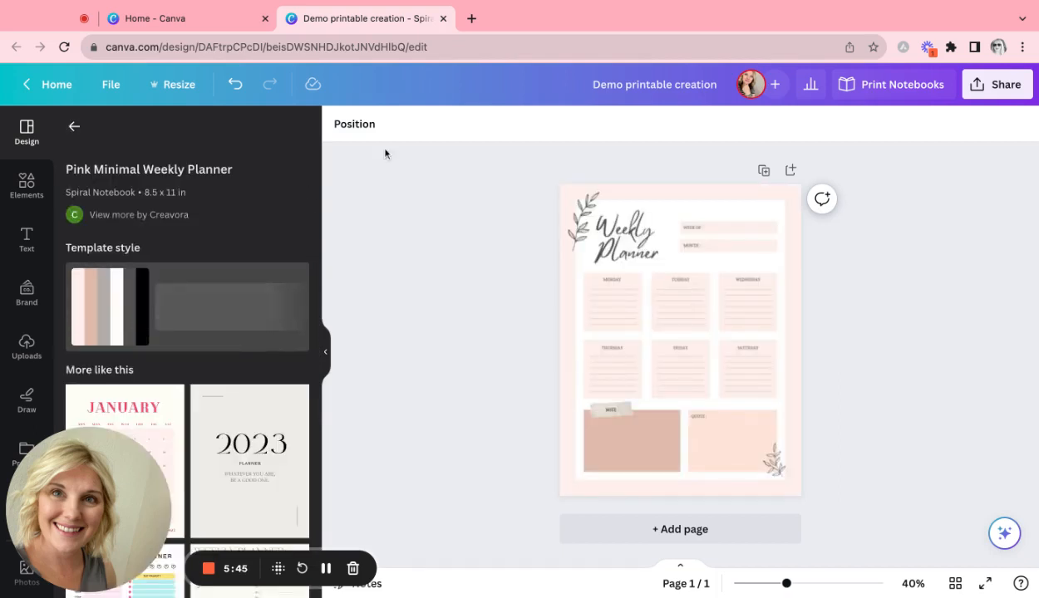
# - Recolor the planner's pale pink background with the Brand Kit's light cyan and change all elements of the same pink to match
pyautogui.click(586, 232)
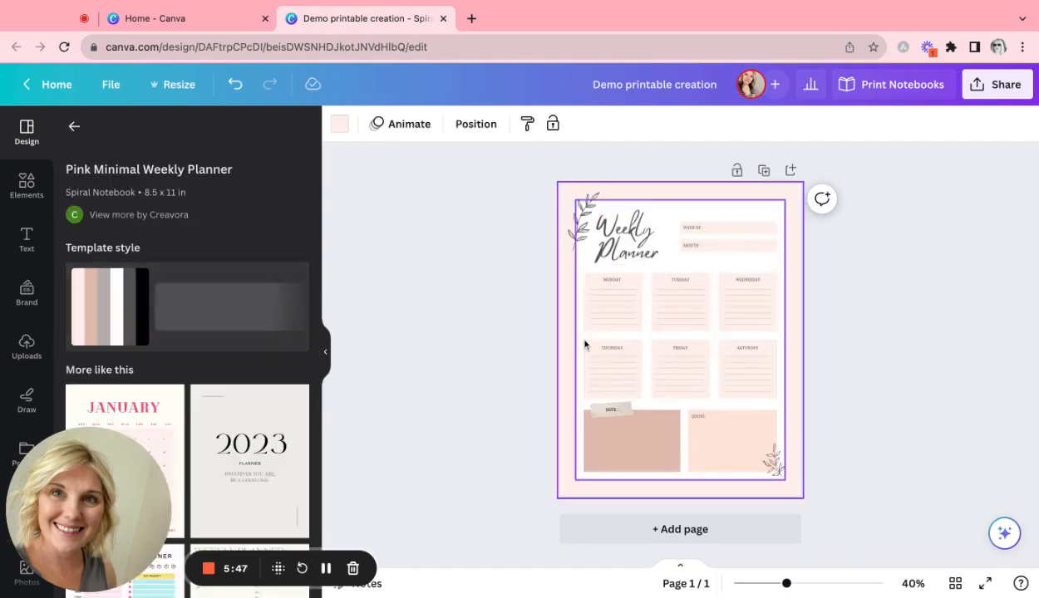
pyautogui.click(341, 126)
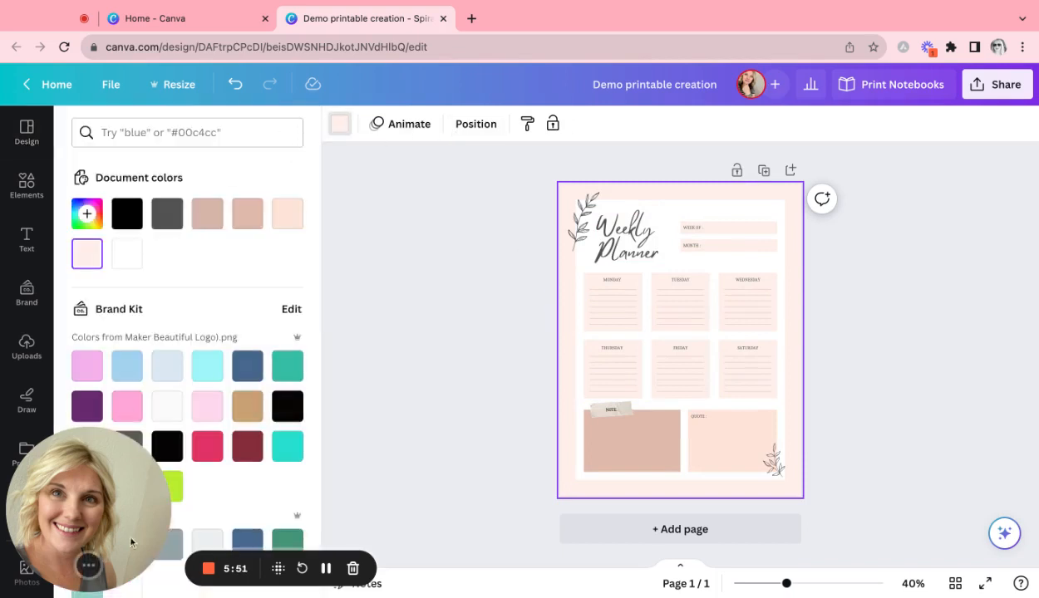
pyautogui.click(50, 555)
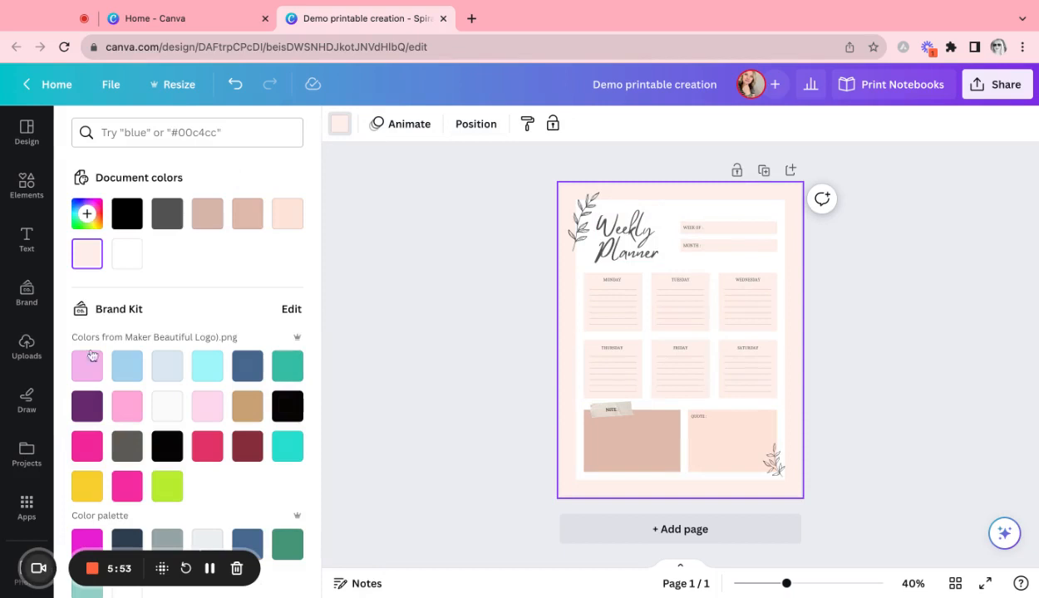
pyautogui.scroll(-4, 246, 494)
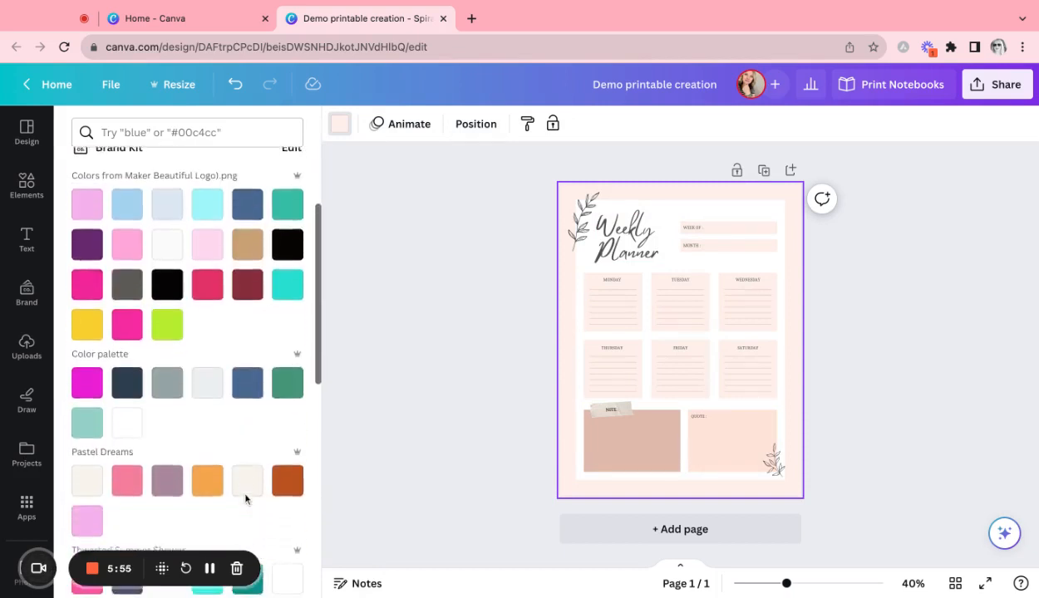
pyautogui.scroll(4, 246, 499)
pyautogui.click(207, 369)
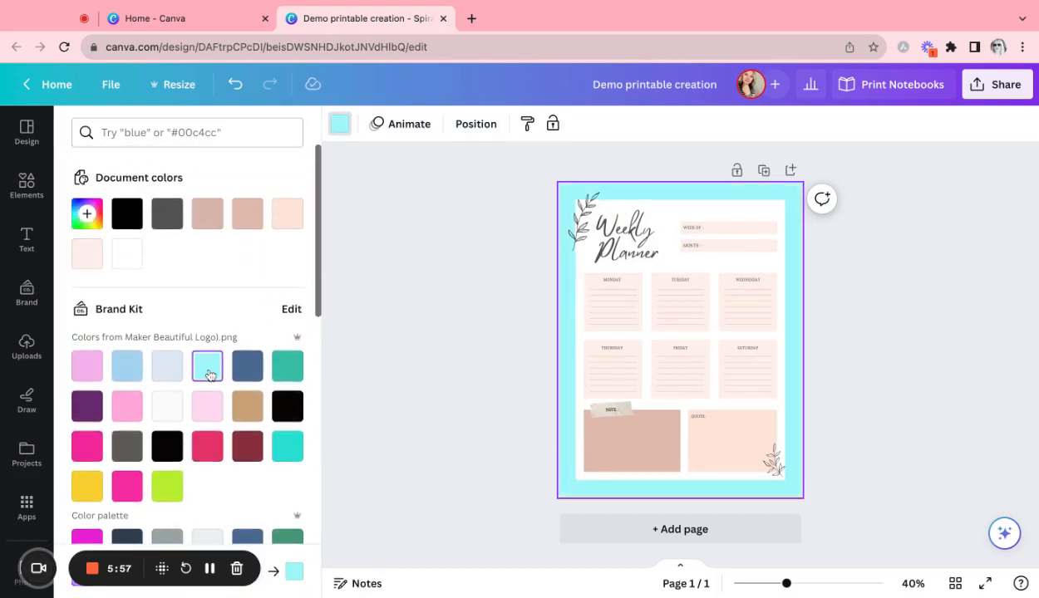
pyautogui.scroll(-1, 202, 491)
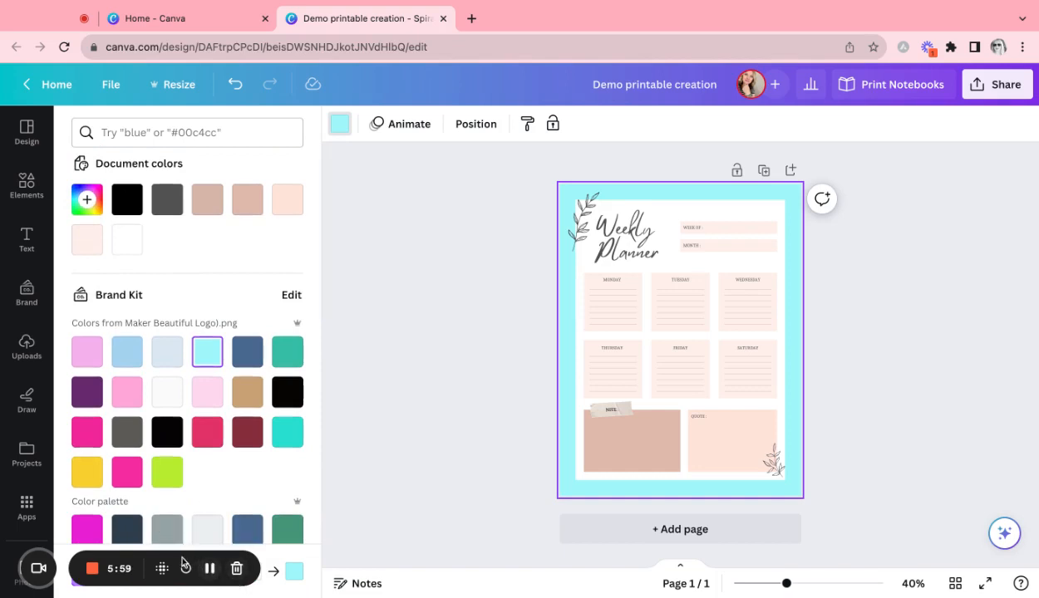
pyautogui.moveTo(140, 566); pyautogui.dragTo(139, 392)
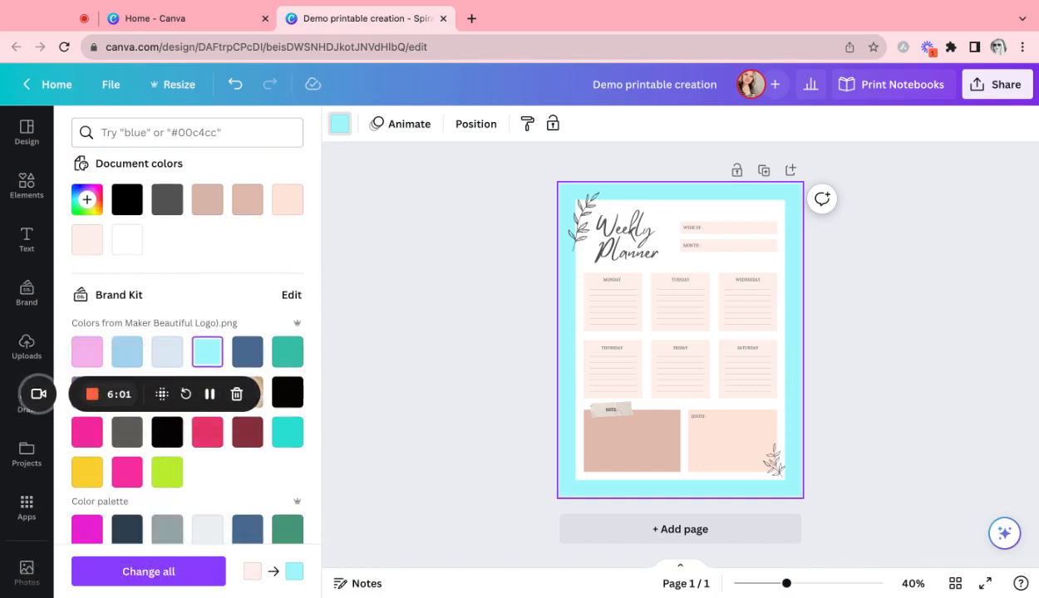
pyautogui.click(147, 571)
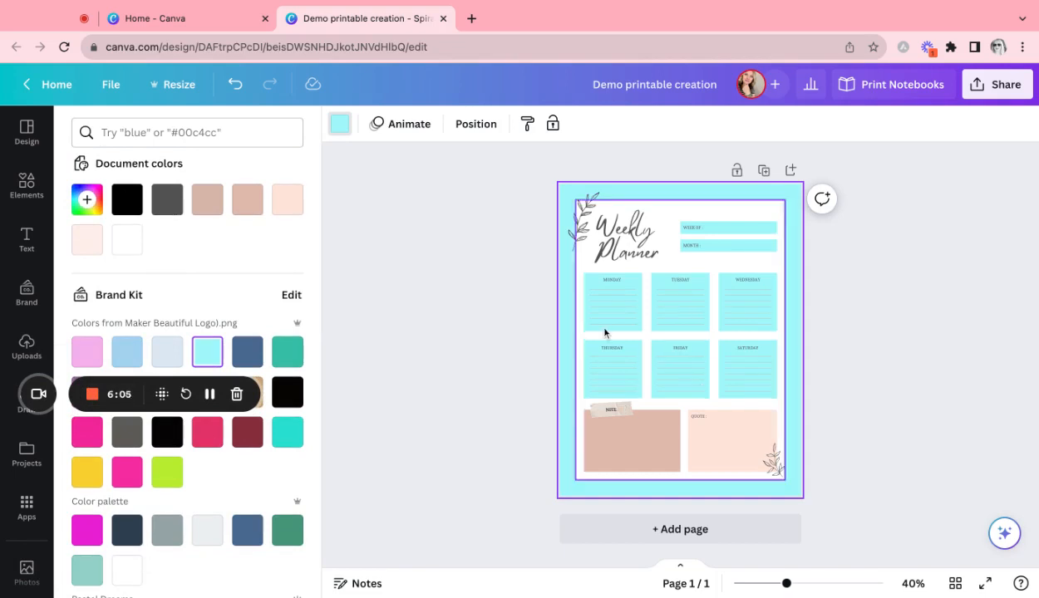
# - Try dark gray on the note box, and fill both the quotes box and the note box with the palette's light gray
pyautogui.click(629, 432)
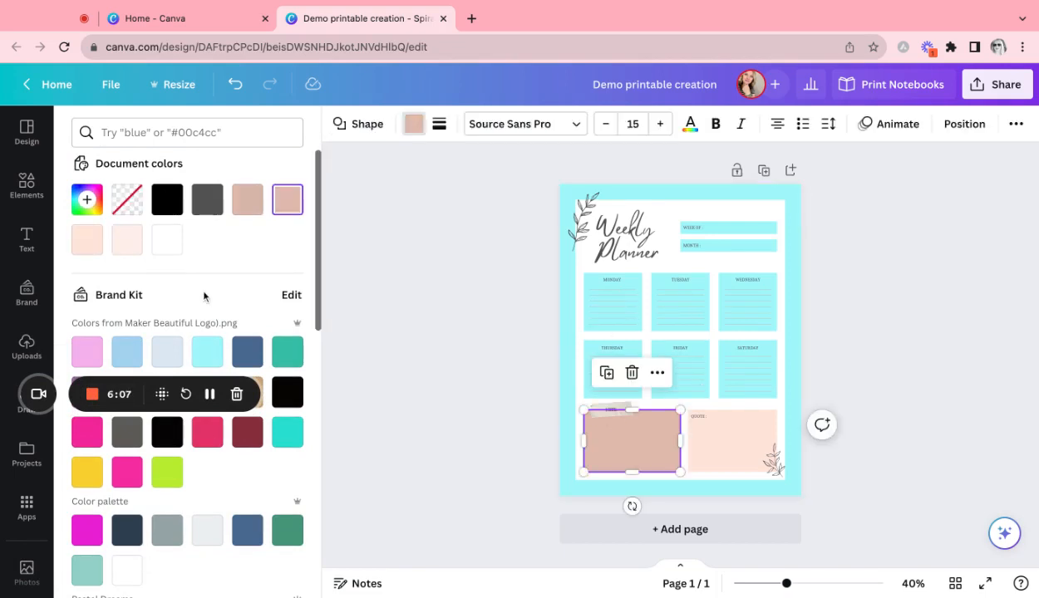
pyautogui.click(127, 432)
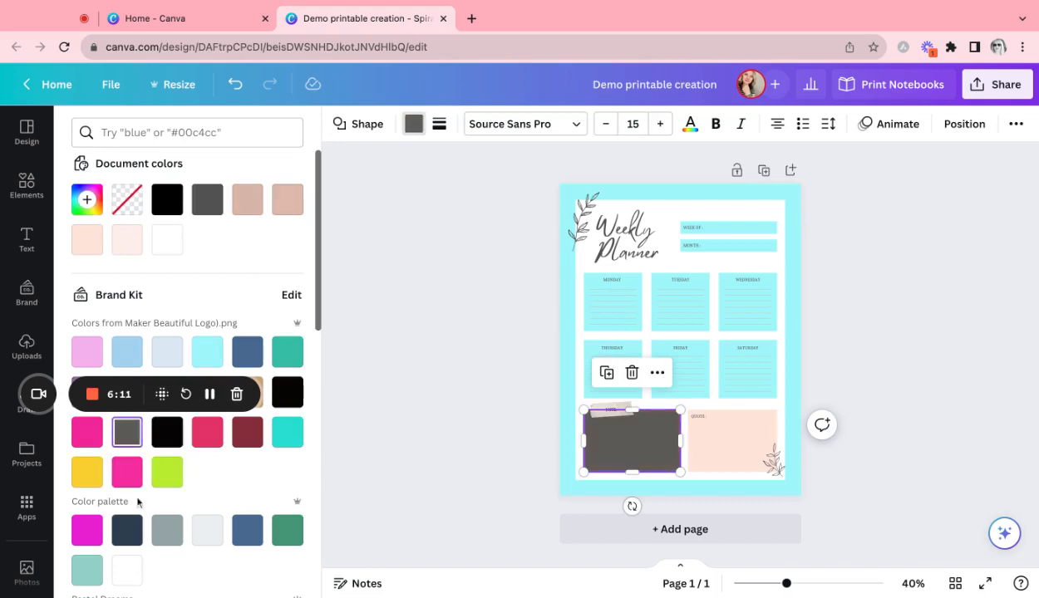
pyautogui.click(698, 455)
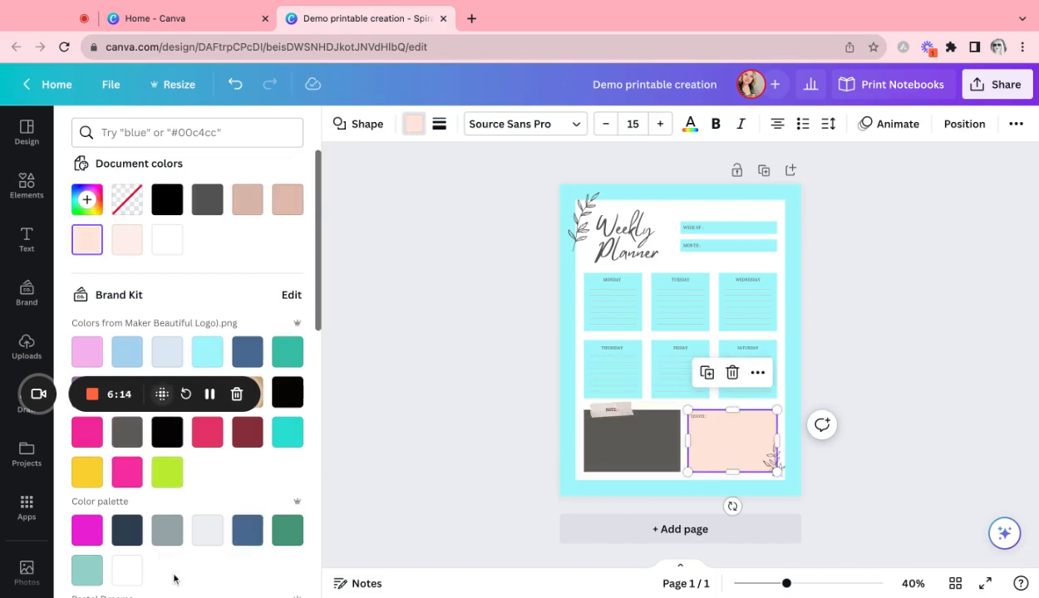
pyautogui.click(208, 532)
pyautogui.click(671, 446)
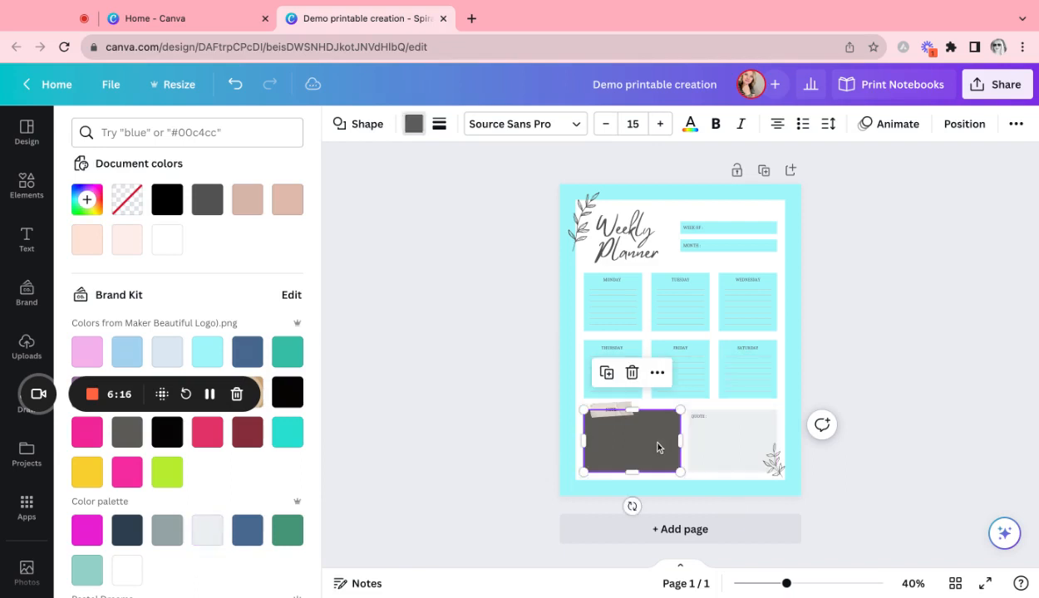
pyautogui.click(207, 531)
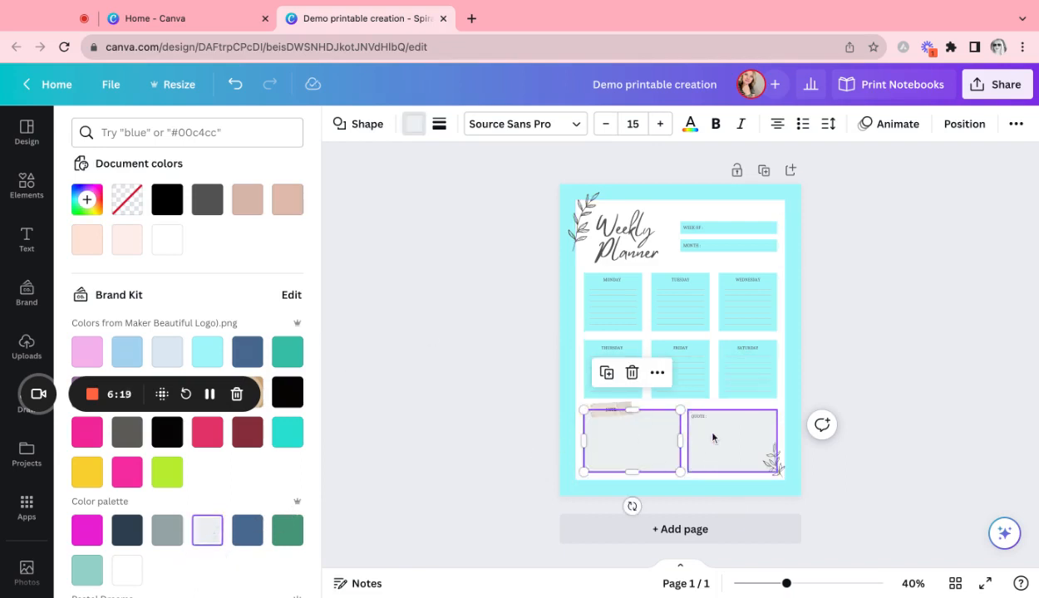
# - Recolor a writing line in the Monday box black and apply the change to all matching lines
pyautogui.click(619, 294)
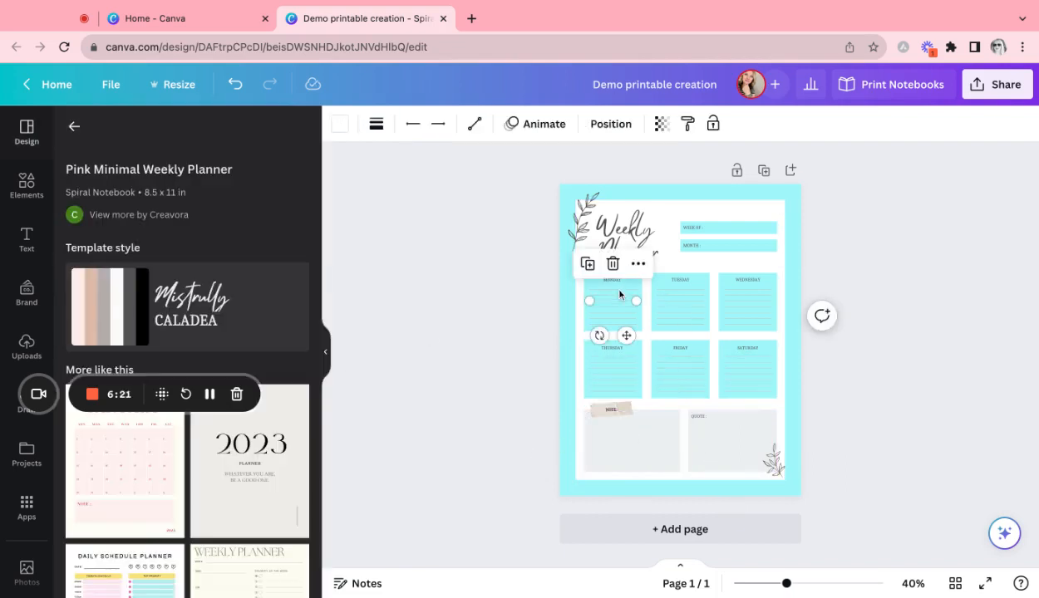
pyautogui.click(339, 124)
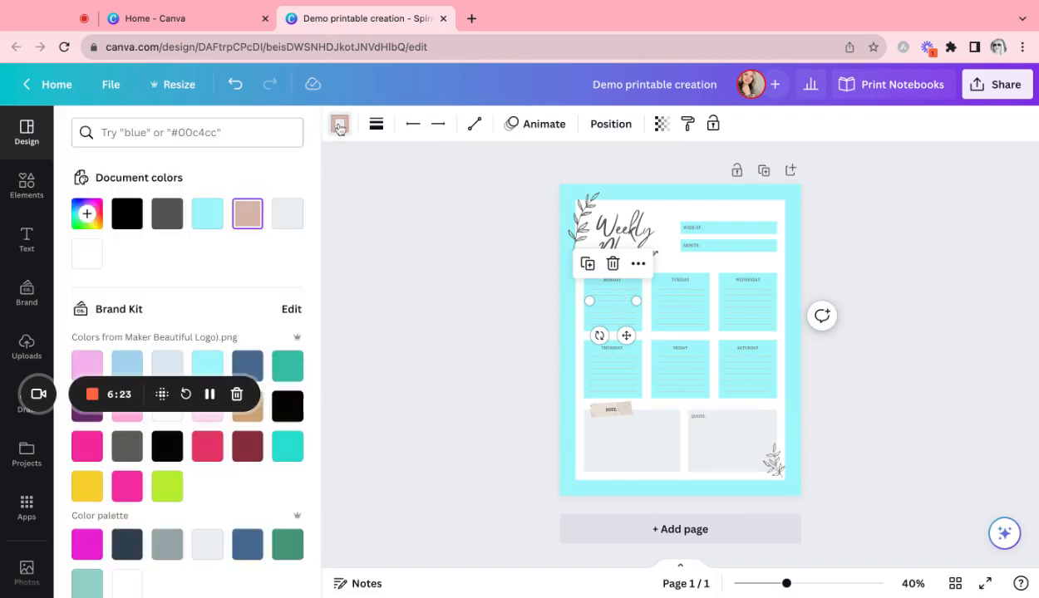
pyautogui.click(167, 446)
pyautogui.click(168, 571)
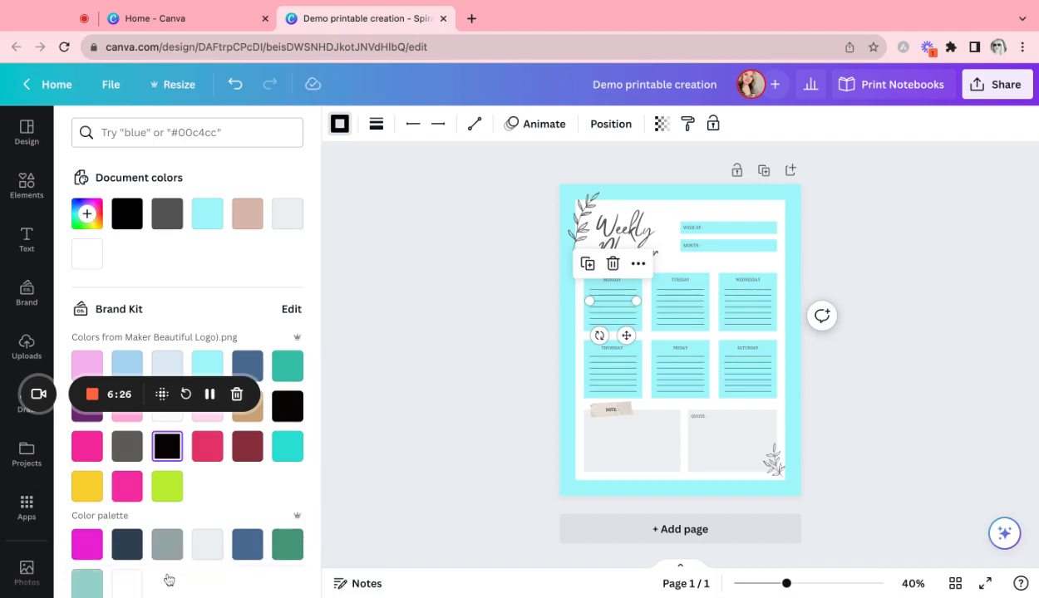
# - Replace the planner's title text with "workout planner" and delete the leaf branch beside it
pyautogui.click(626, 233)
pyautogui.click(625, 233)
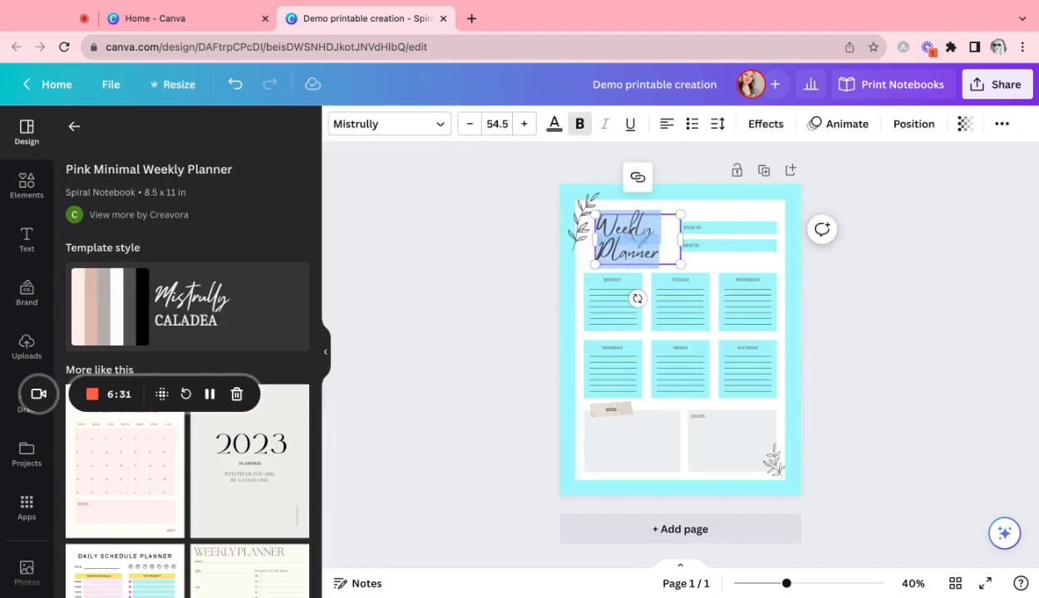
pyautogui.write('workout')
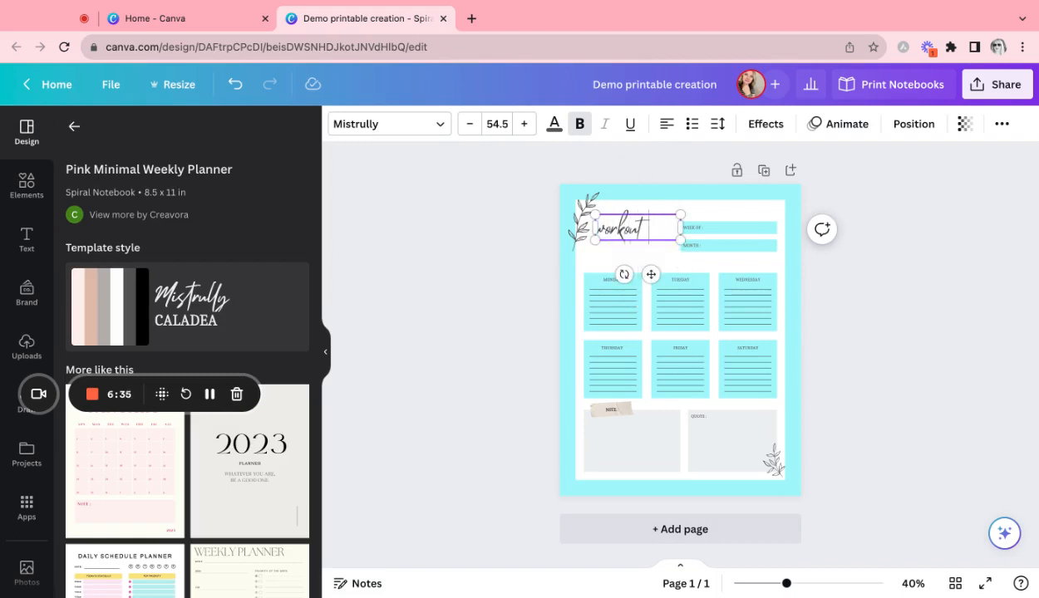
pyautogui.write(' planner')
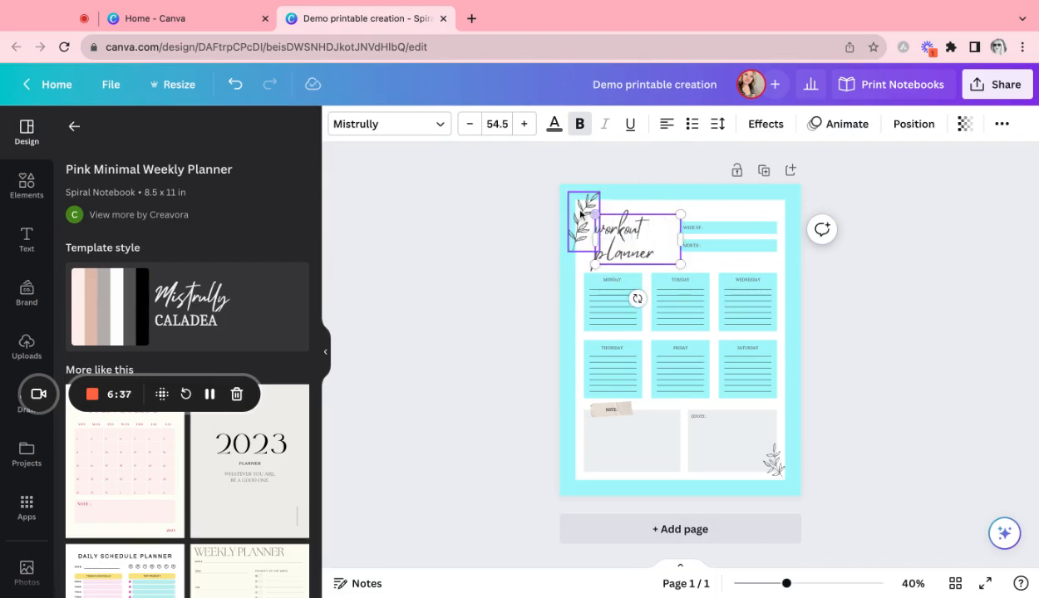
pyautogui.click(579, 221)
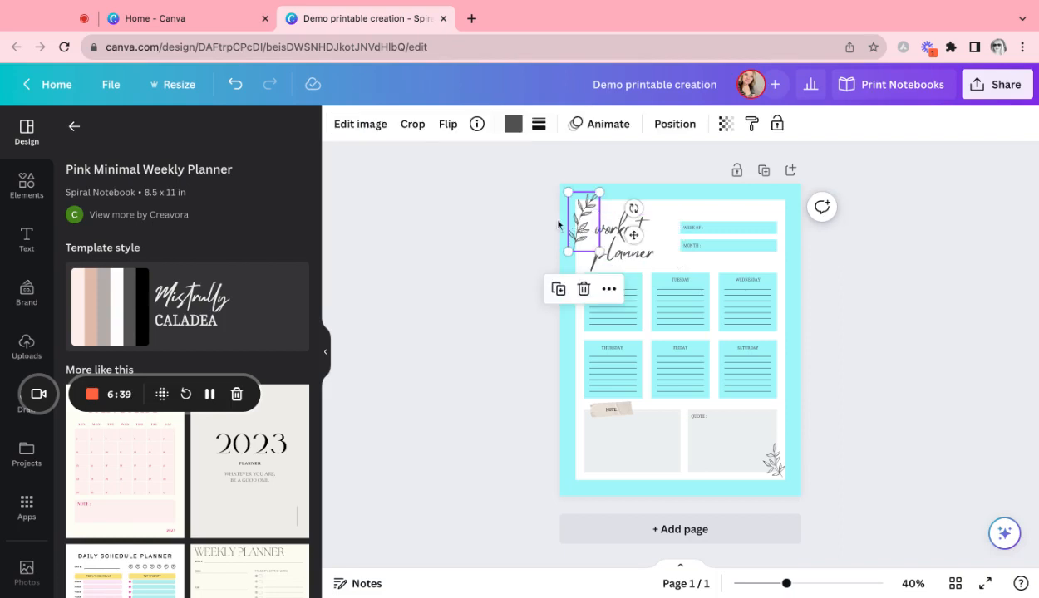
pyautogui.press('Delete')
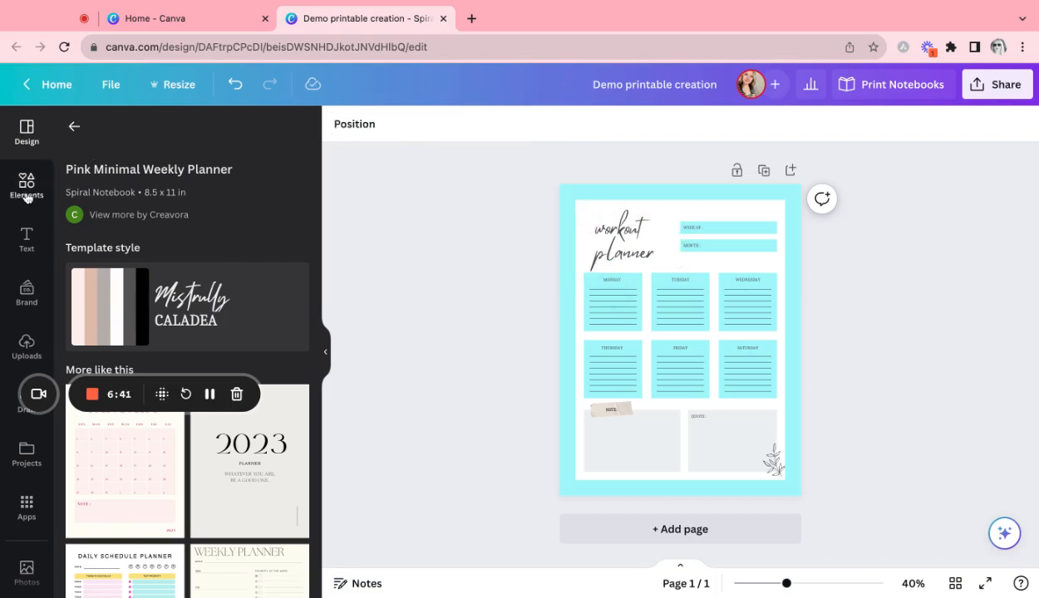
# - Search the elements for "workout", add the water bottle, mat and kettlebell graphic, and place it small in the planner's upper-left corner by the title
pyautogui.click(27, 186)
pyautogui.click(146, 132)
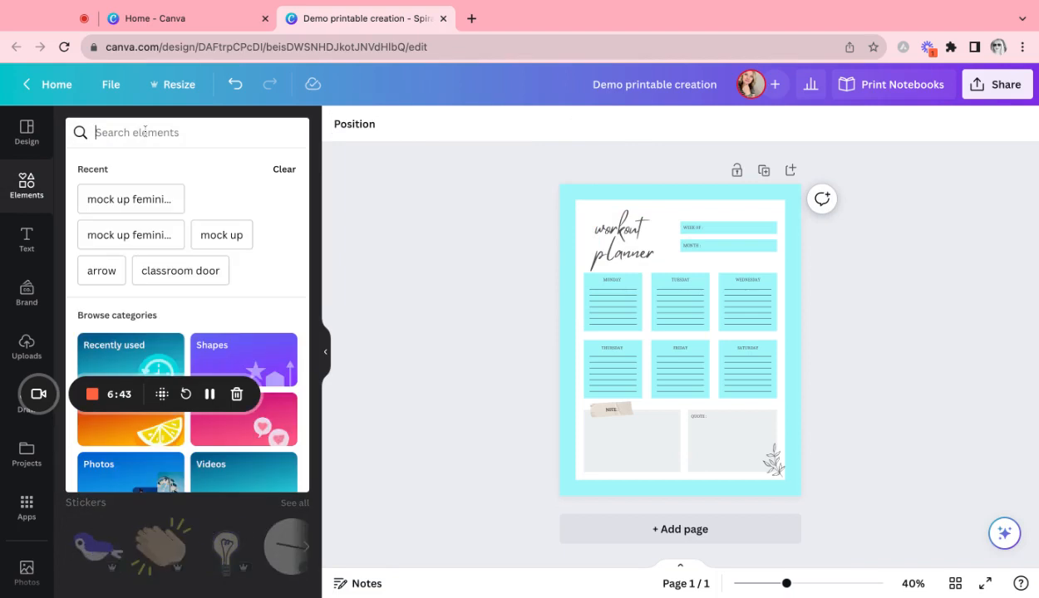
pyautogui.write('workout')
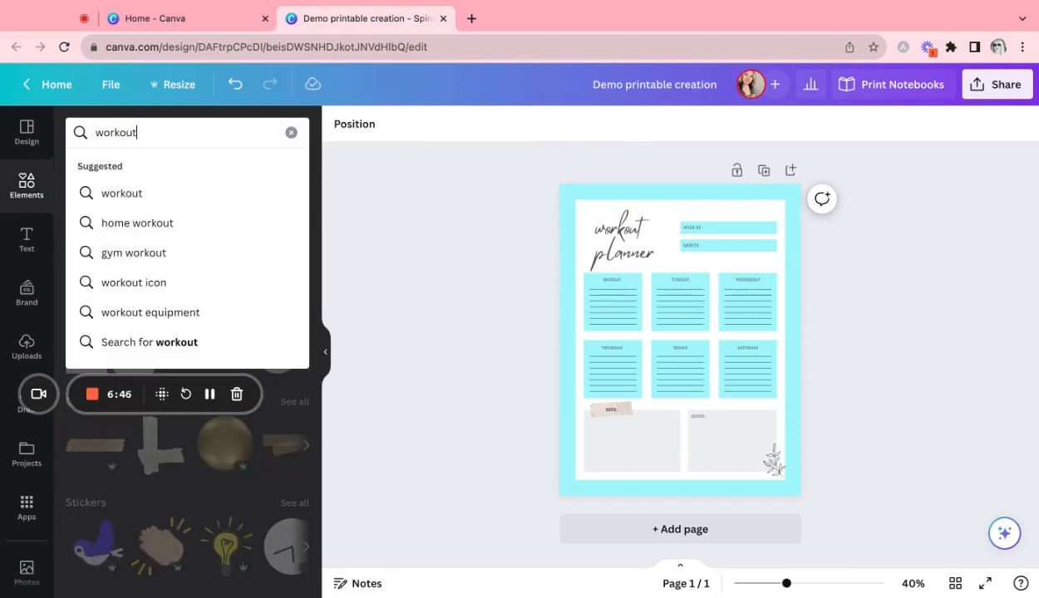
pyautogui.click(152, 197)
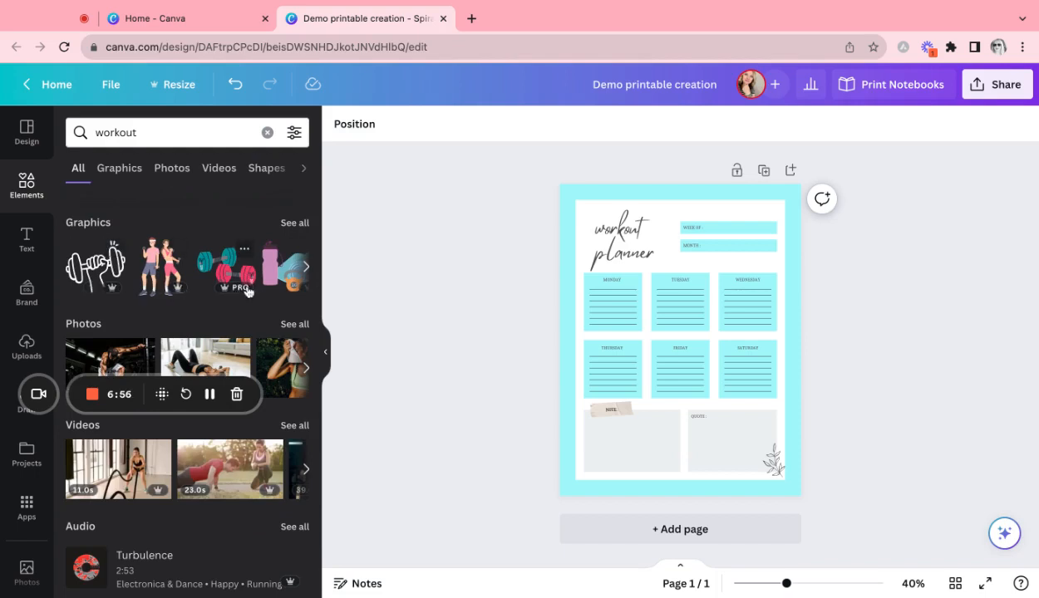
pyautogui.hscroll(2, 217, 274)
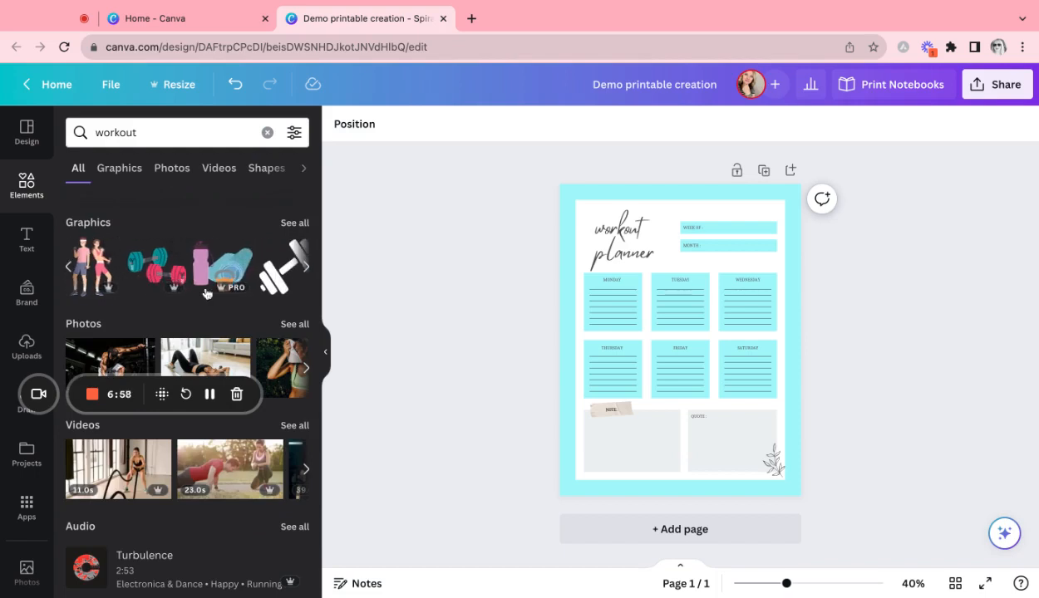
pyautogui.click(207, 291)
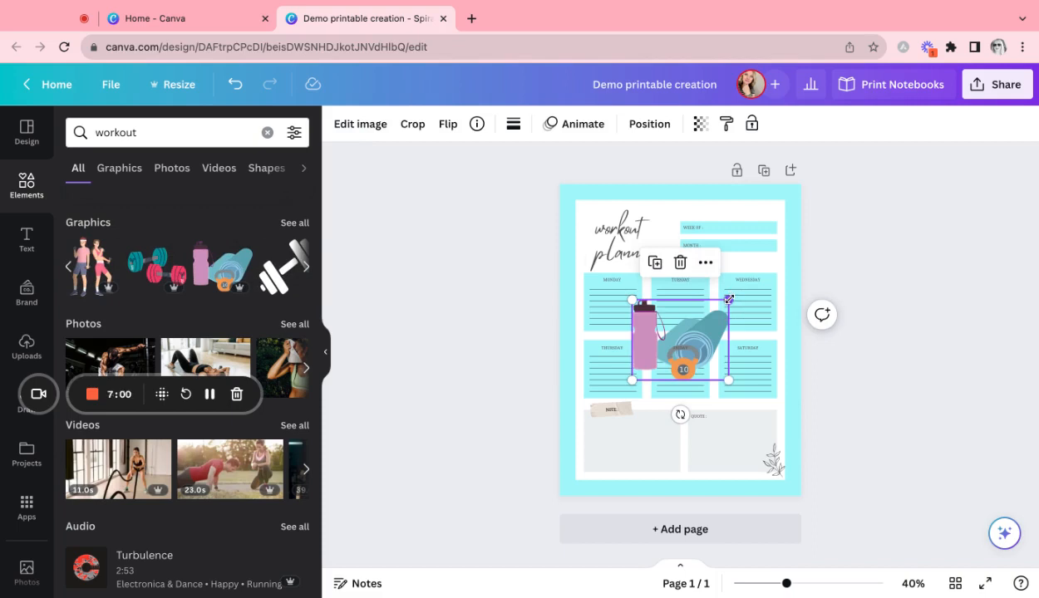
pyautogui.moveTo(728, 300); pyautogui.dragTo(687, 242)
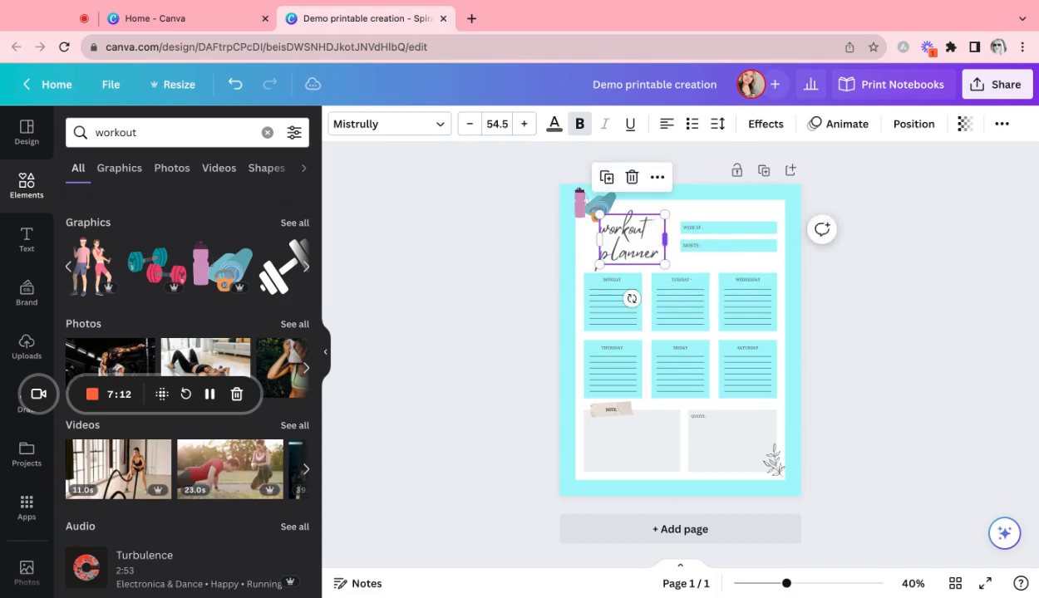
pyautogui.click(697, 201)
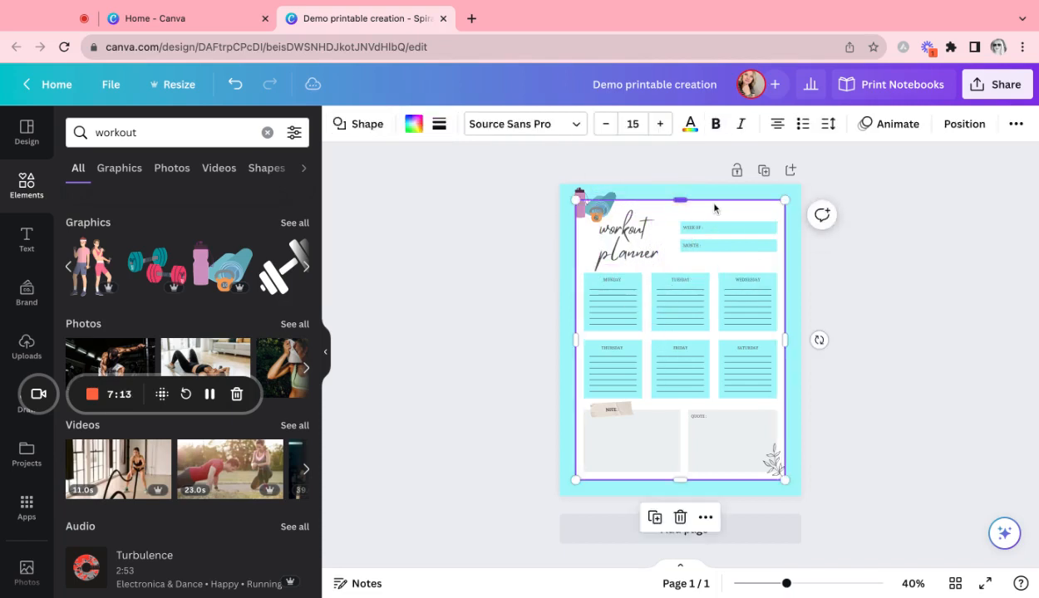
# - Replace the leaf branch in the planner's lower-right corner with a small teal hand gripper, chosen from graphics similar to the workout equipment illustration
pyautogui.click(773, 460)
pyautogui.press('Delete')
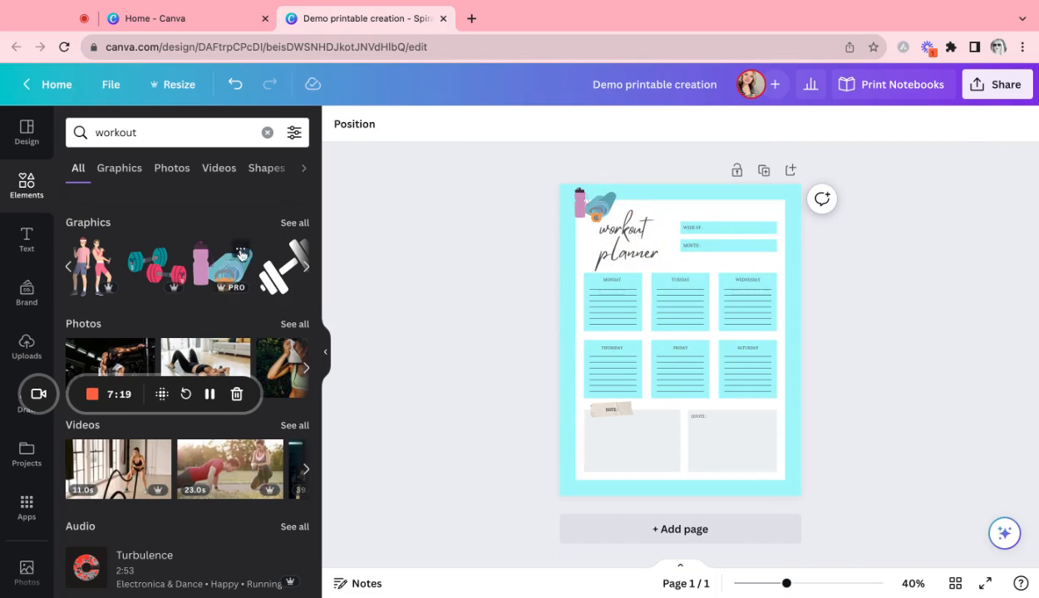
pyautogui.click(241, 251)
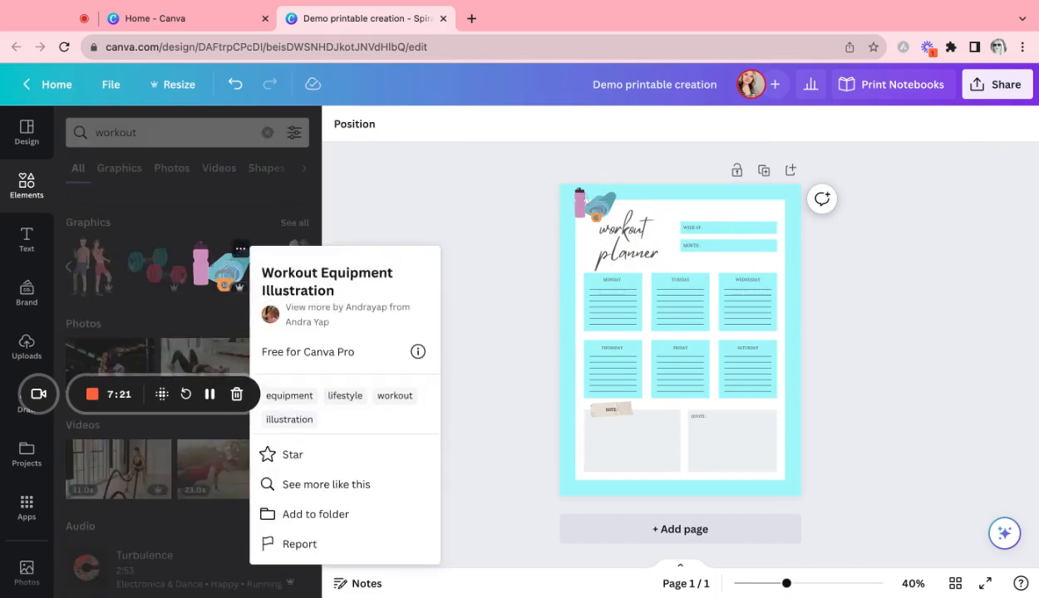
pyautogui.click(325, 486)
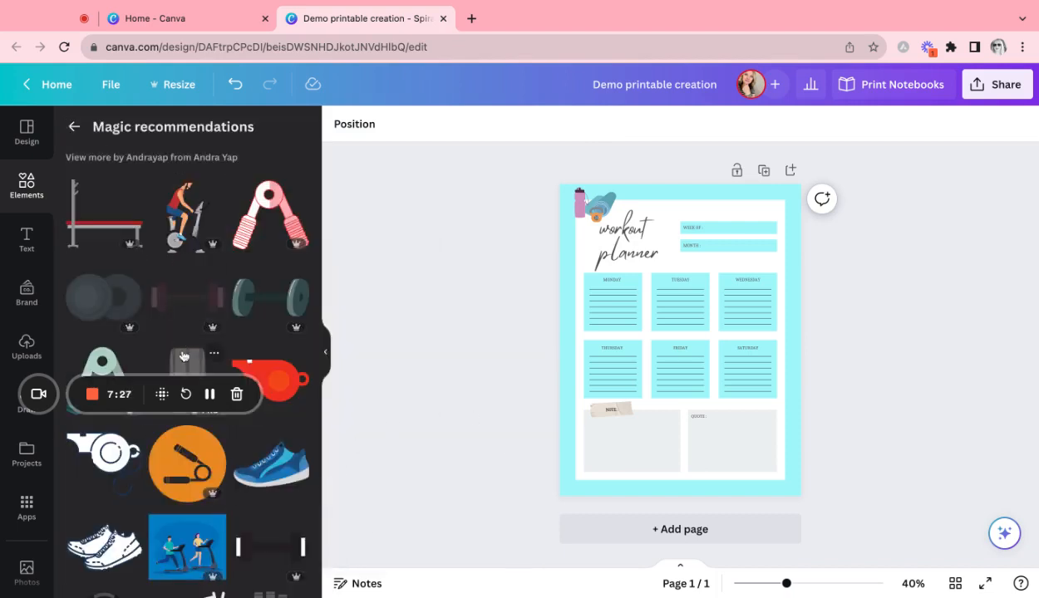
pyautogui.scroll(-3, 187, 416)
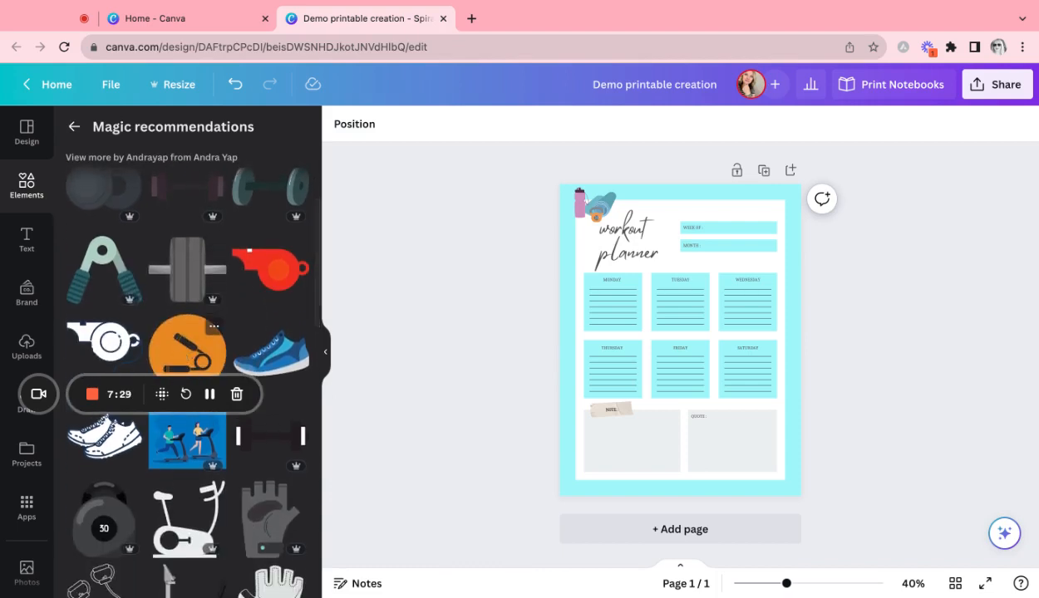
pyautogui.click(105, 263)
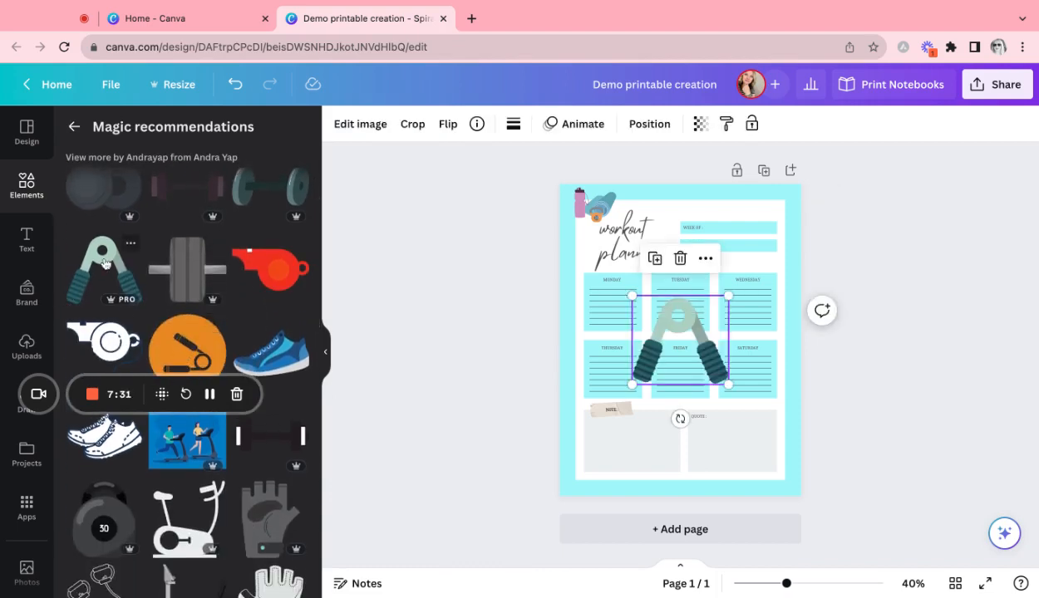
pyautogui.moveTo(728, 295); pyautogui.dragTo(777, 473)
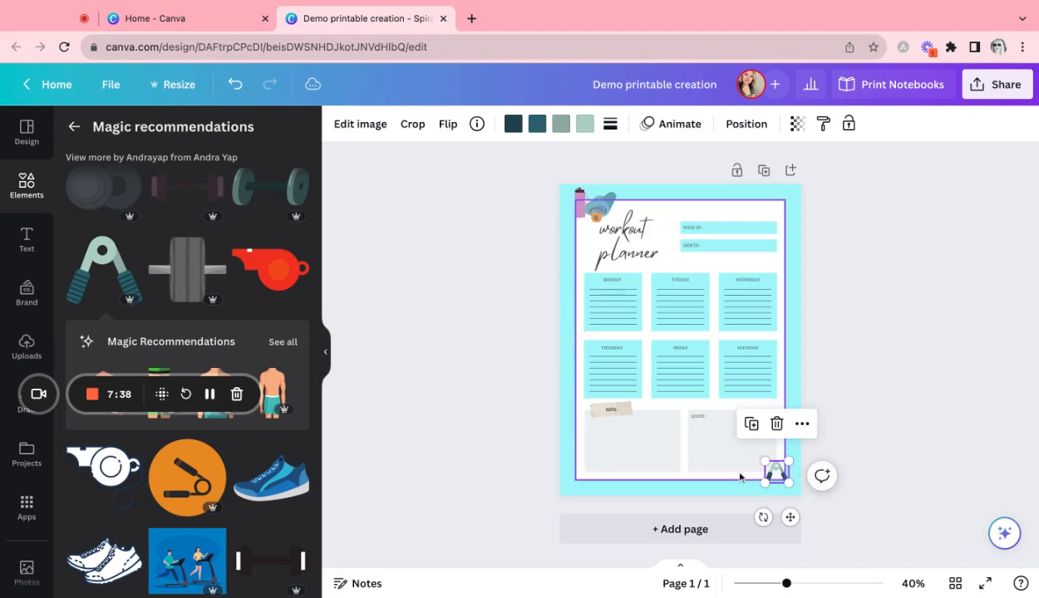
pyautogui.click(636, 493)
pyautogui.click(861, 345)
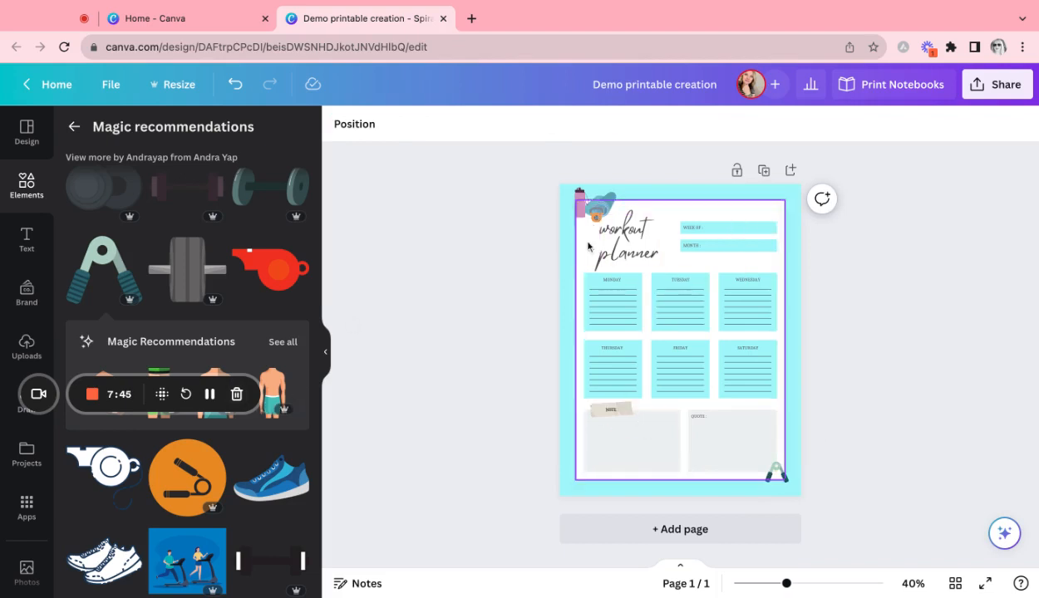
pyautogui.click(619, 409)
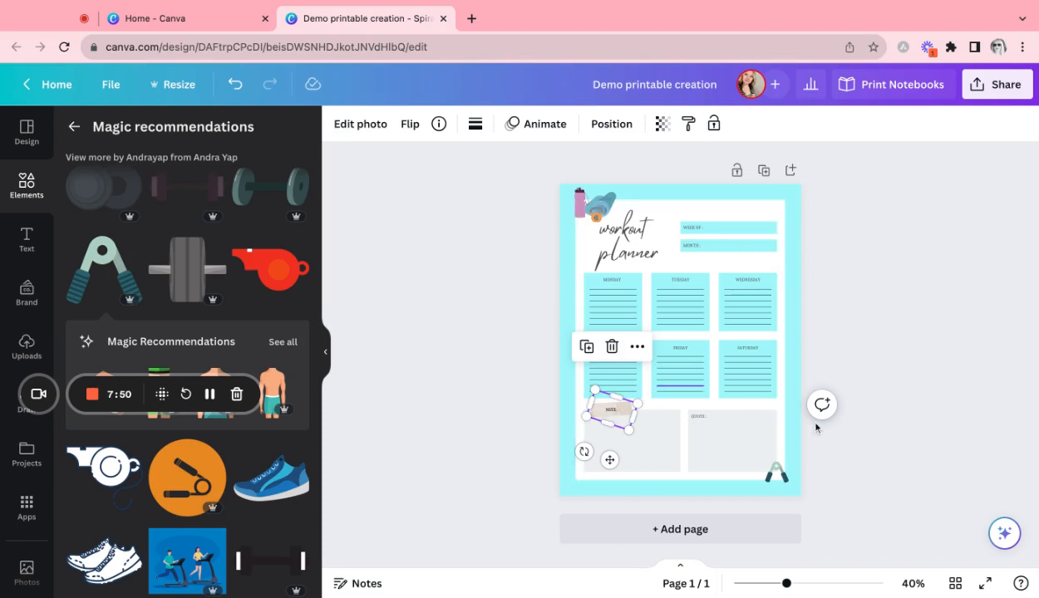
pyautogui.click(915, 447)
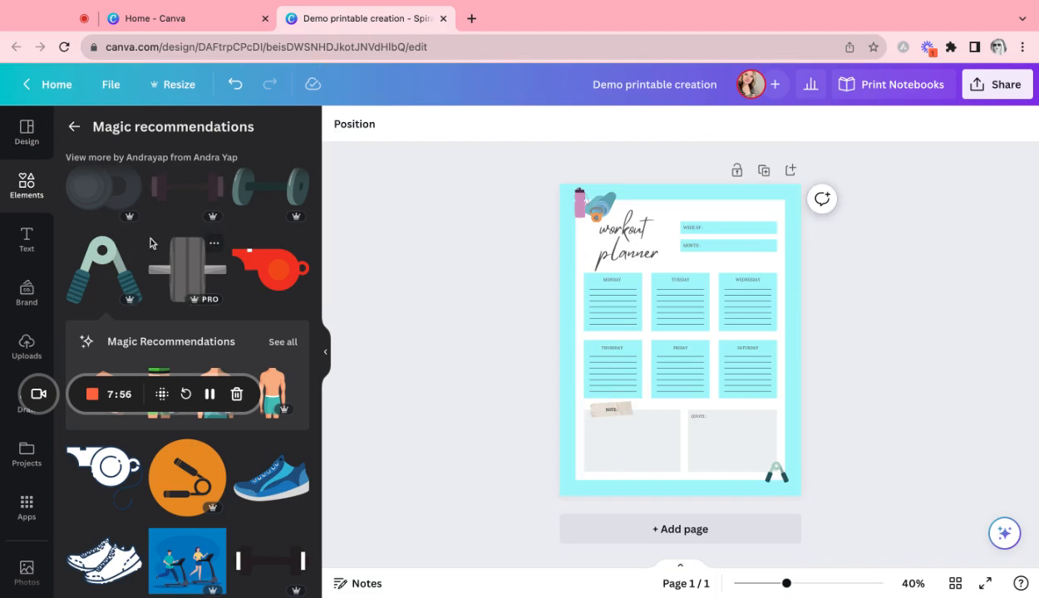
# - Return to the full template list, browse it, and search the templates for "wellness planner"
pyautogui.click(31, 140)
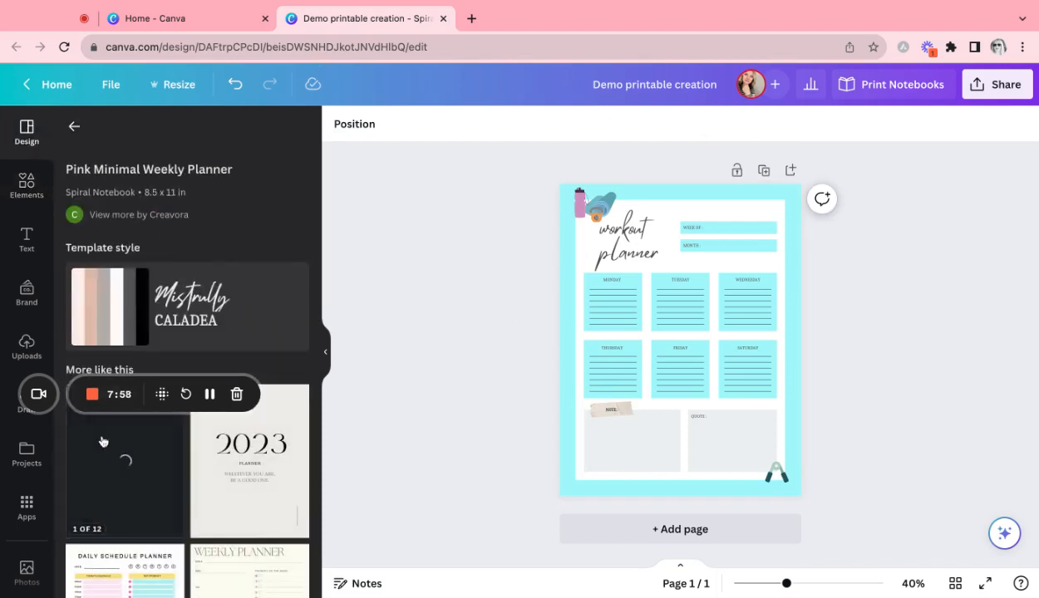
pyautogui.click(75, 126)
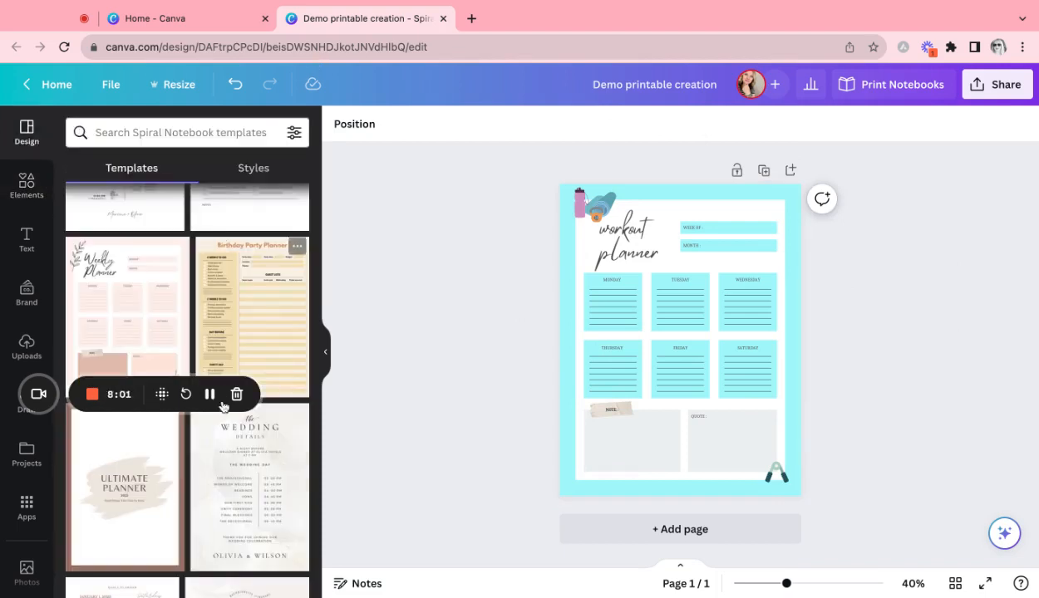
pyautogui.scroll(-6, 206, 549)
pyautogui.scroll(-10, 206, 539)
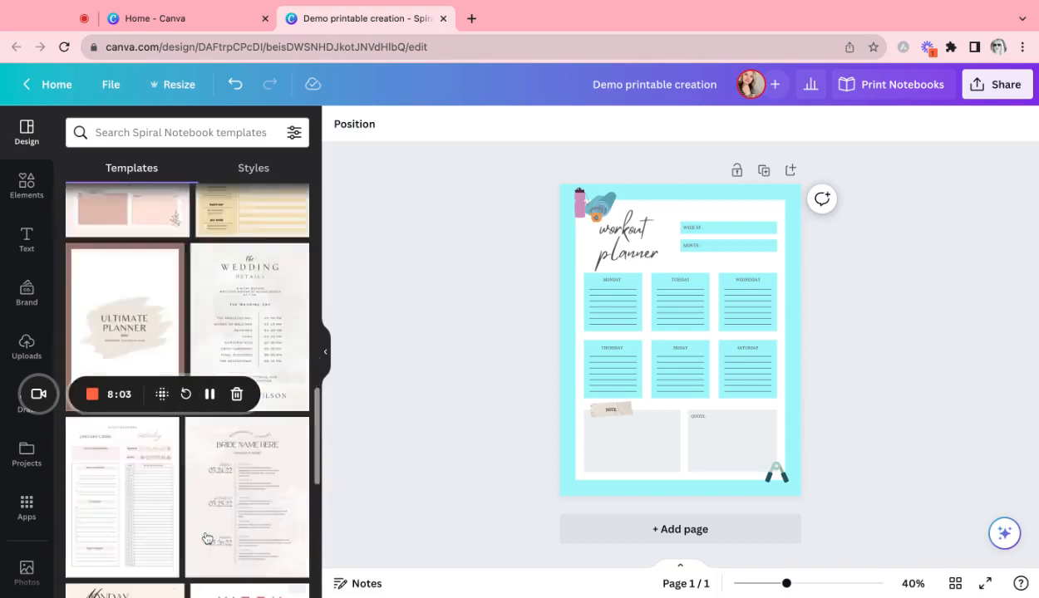
pyautogui.click(175, 130)
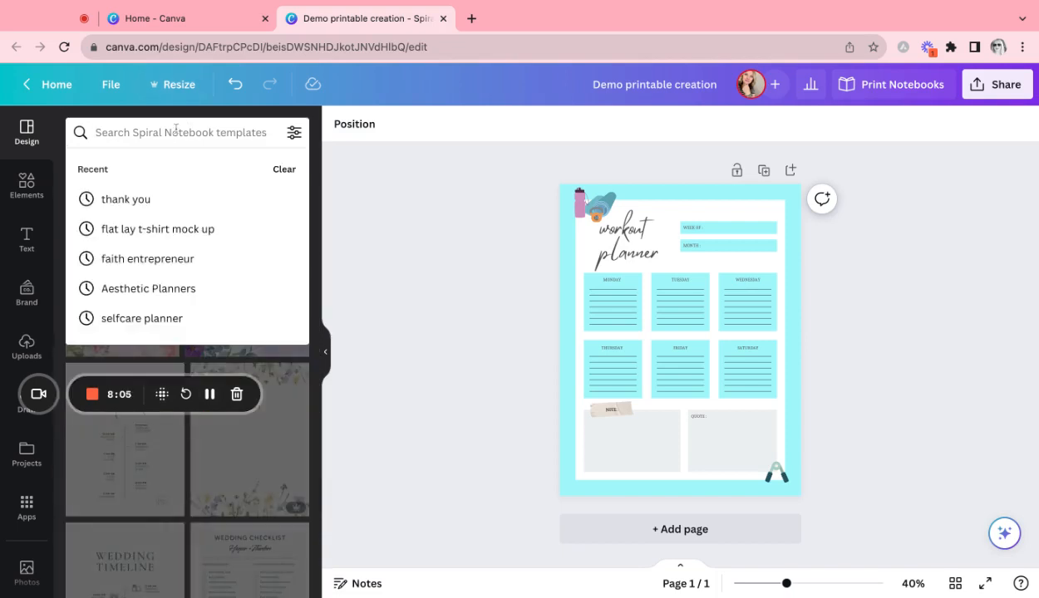
pyautogui.write('wellness')
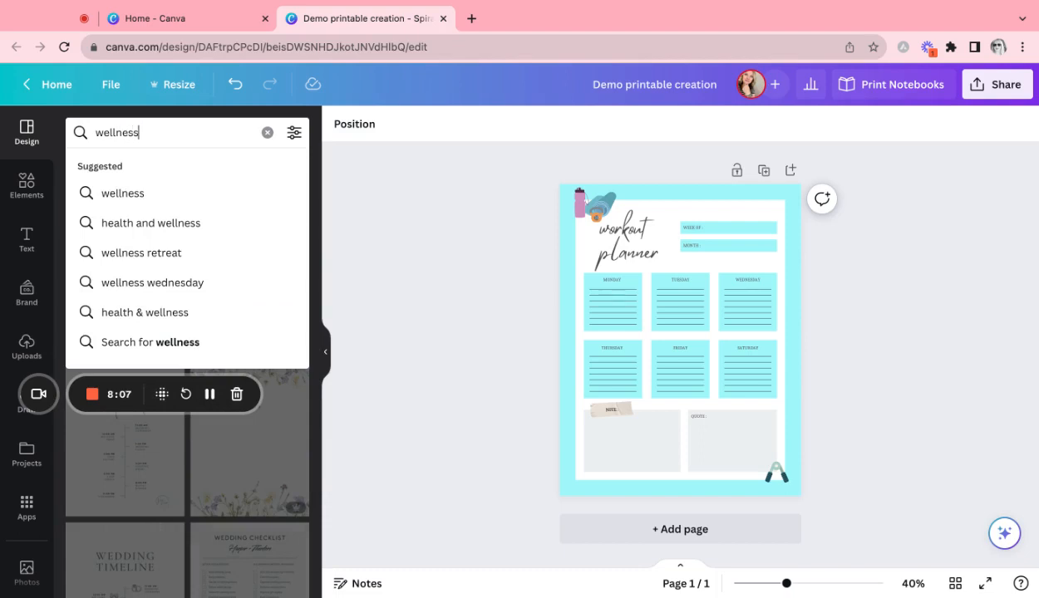
pyautogui.write(' planner')
pyautogui.press('Return')
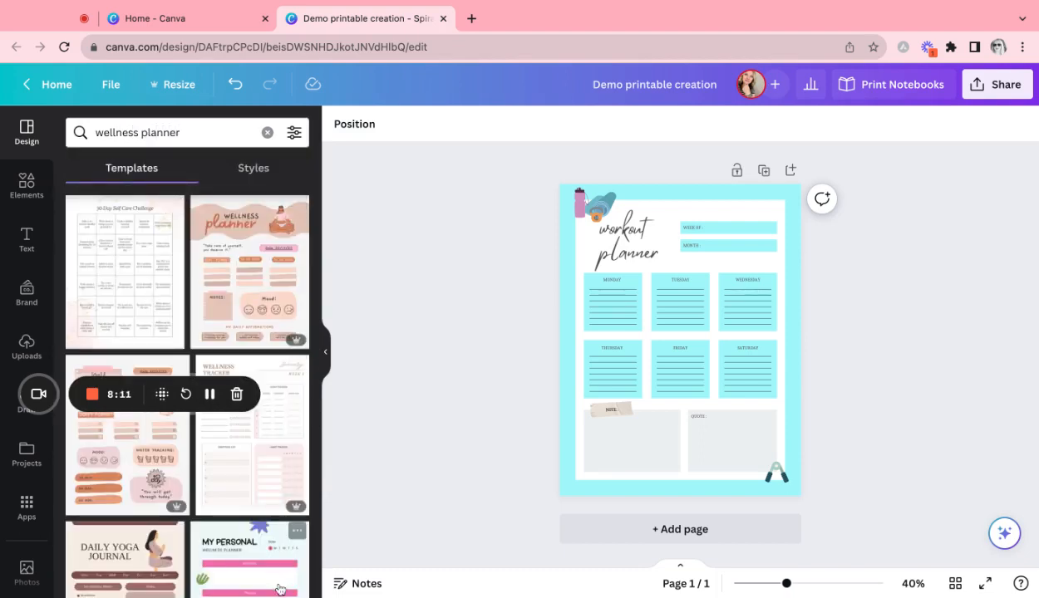
# - Search the templates for "reading log"
pyautogui.click(207, 133)
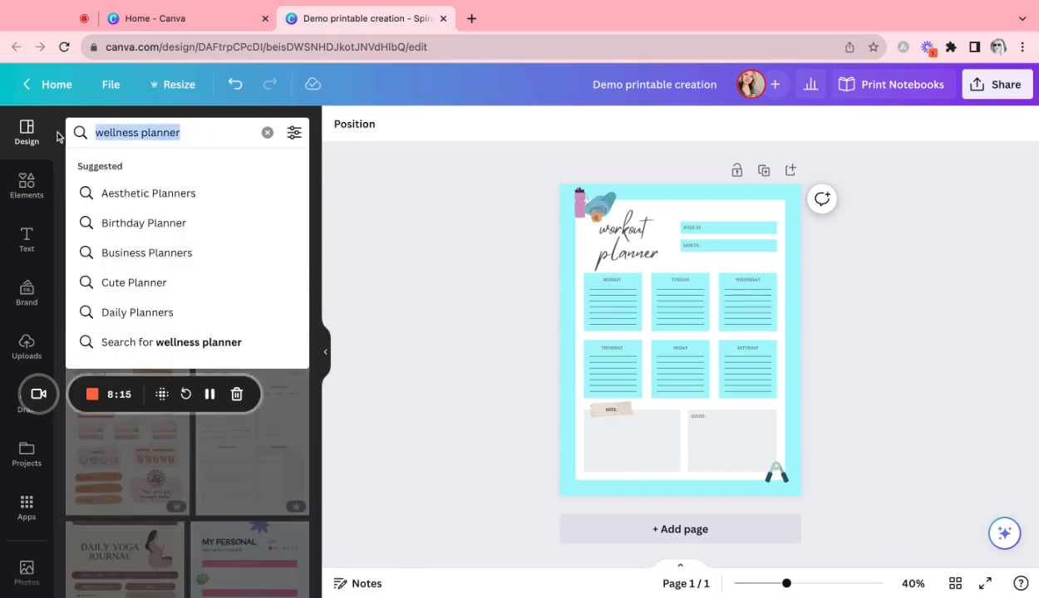
pyautogui.write('reading lo')
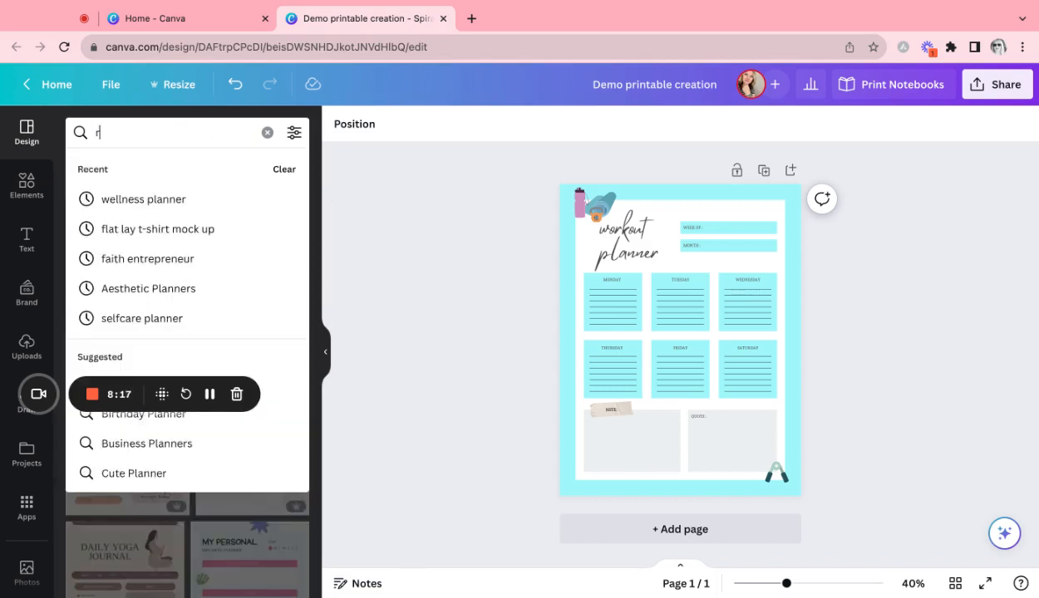
pyautogui.write('g')
pyautogui.press('Return')
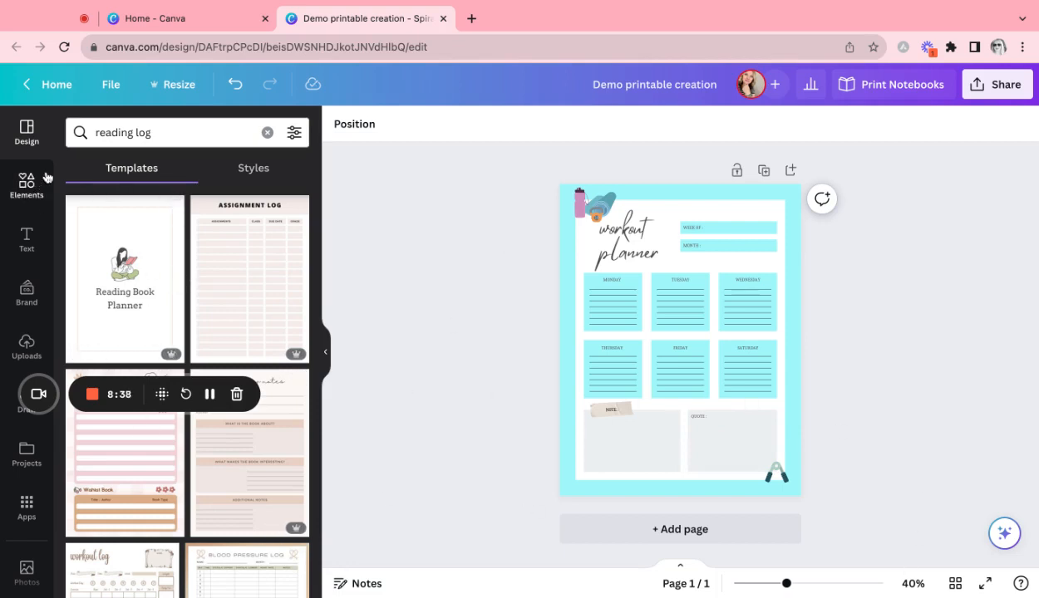
# - Go back to the "workout" element results and look through the Photos and Shapes categories
pyautogui.click(29, 198)
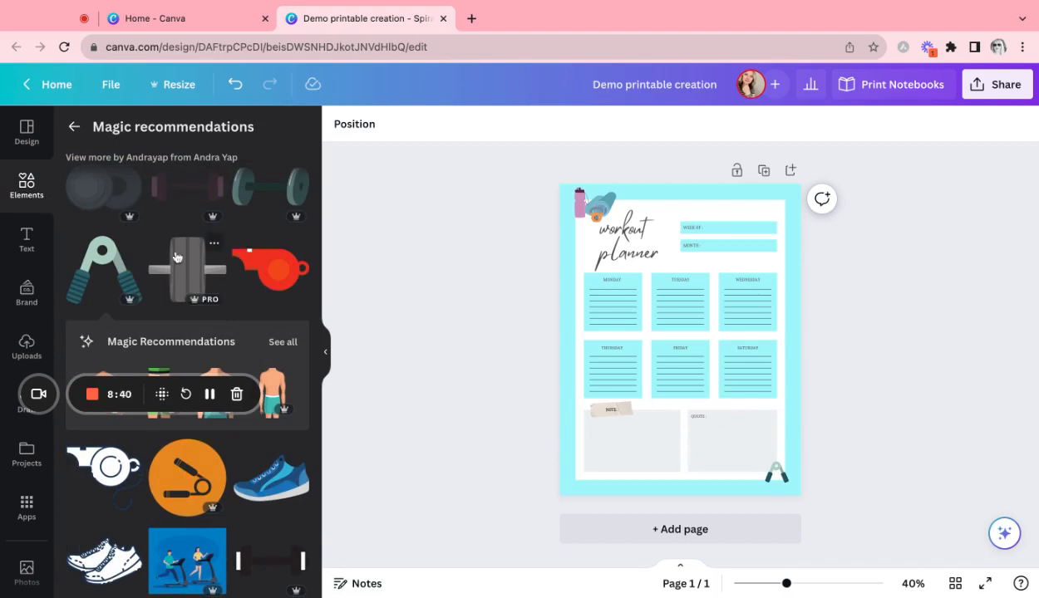
pyautogui.click(75, 127)
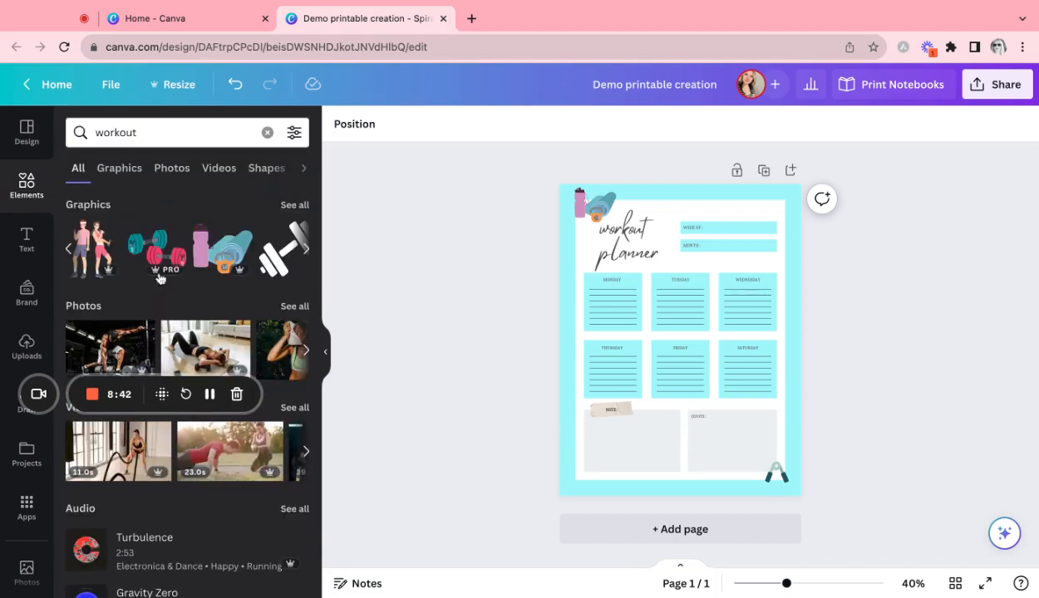
pyautogui.click(174, 169)
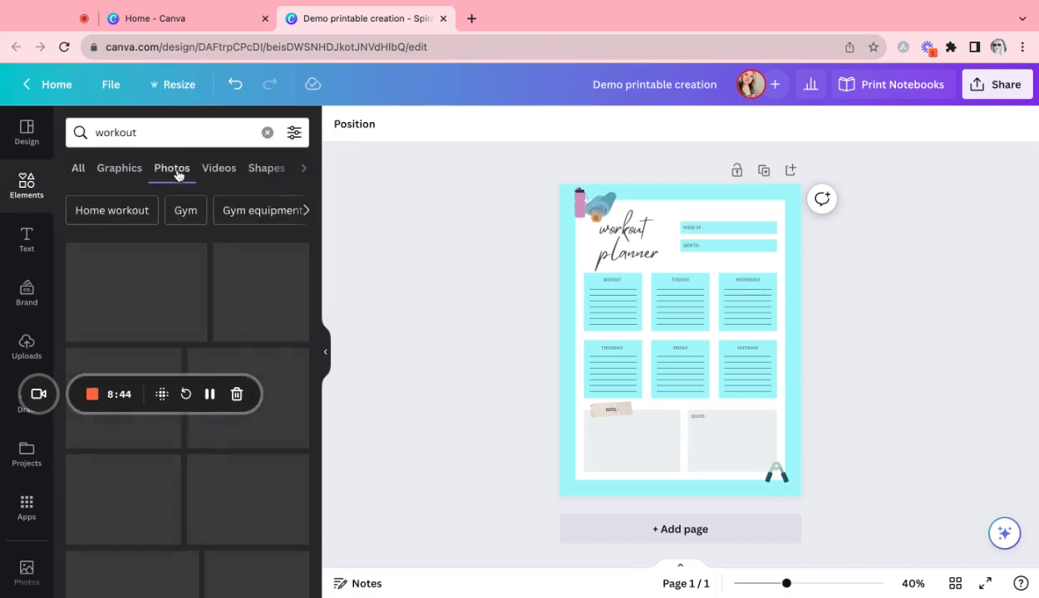
pyautogui.click(267, 169)
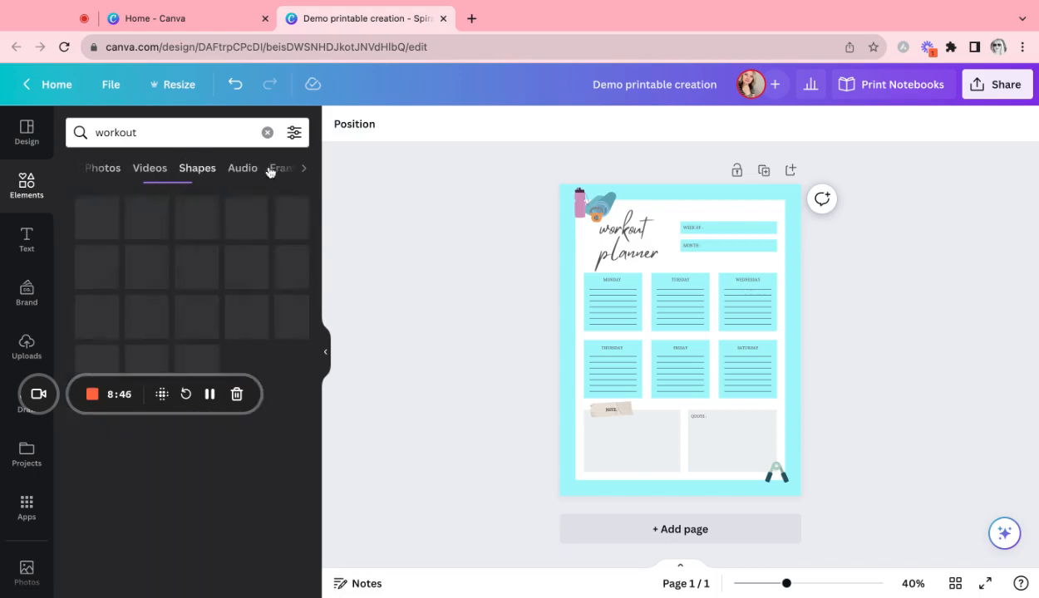
# - Search the elements for "halloween" and show the results from all categories
pyautogui.click(174, 132)
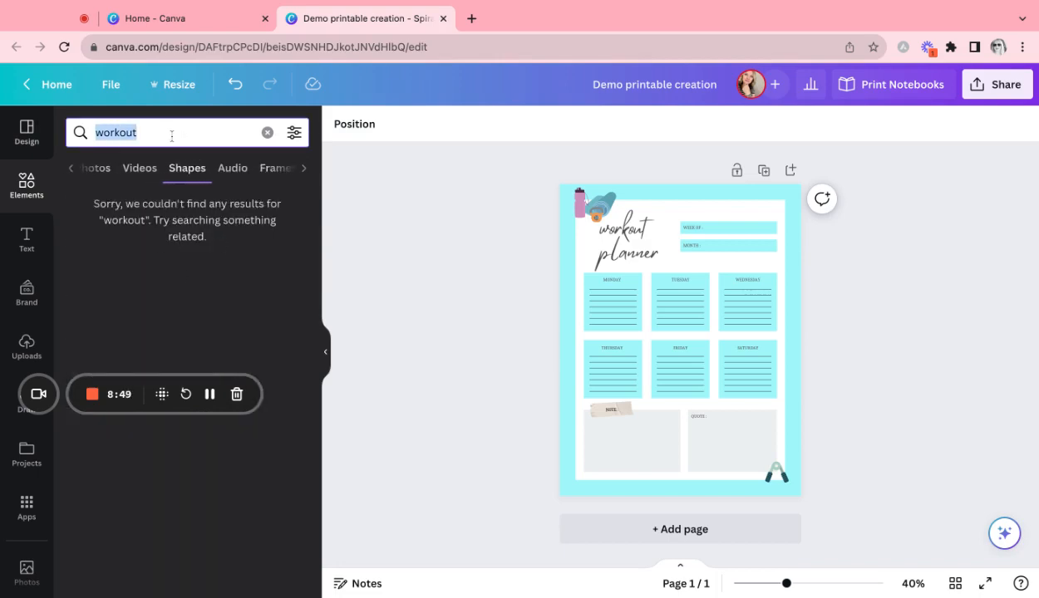
pyautogui.write('hal')
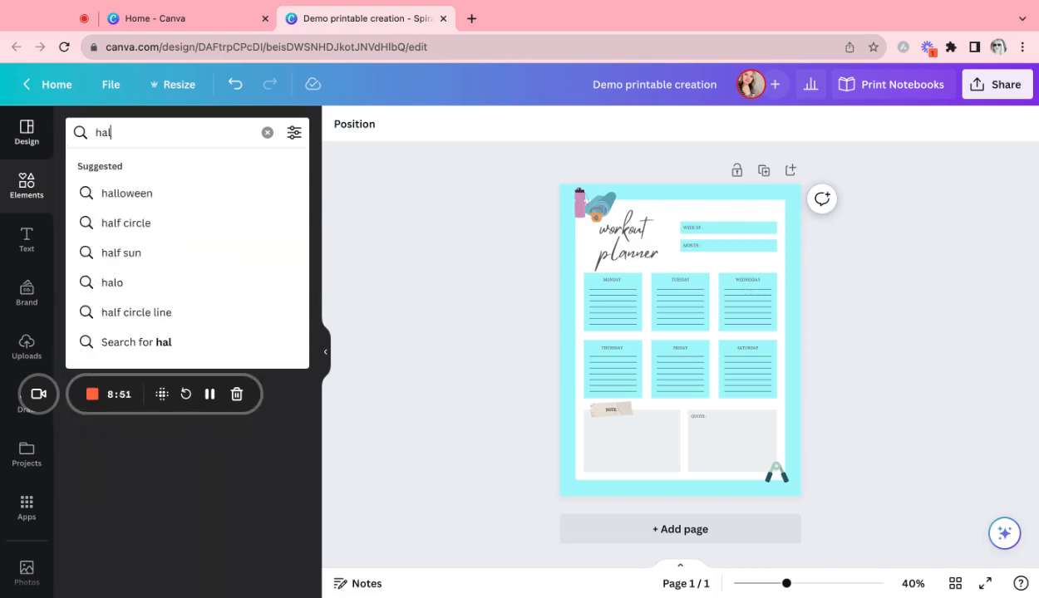
pyautogui.write('loween')
pyautogui.press('Return')
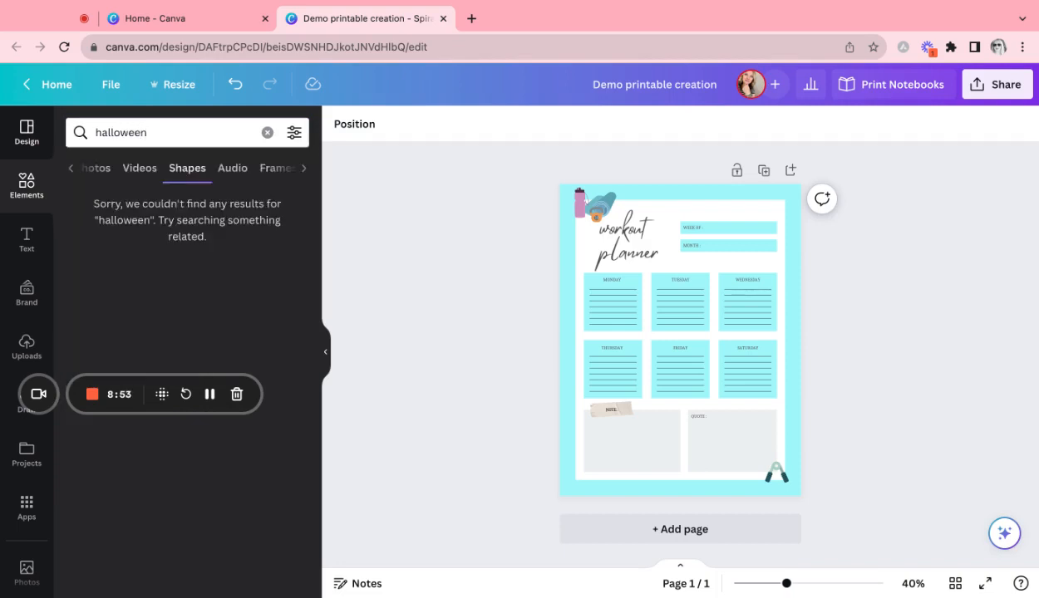
pyautogui.click(69, 168)
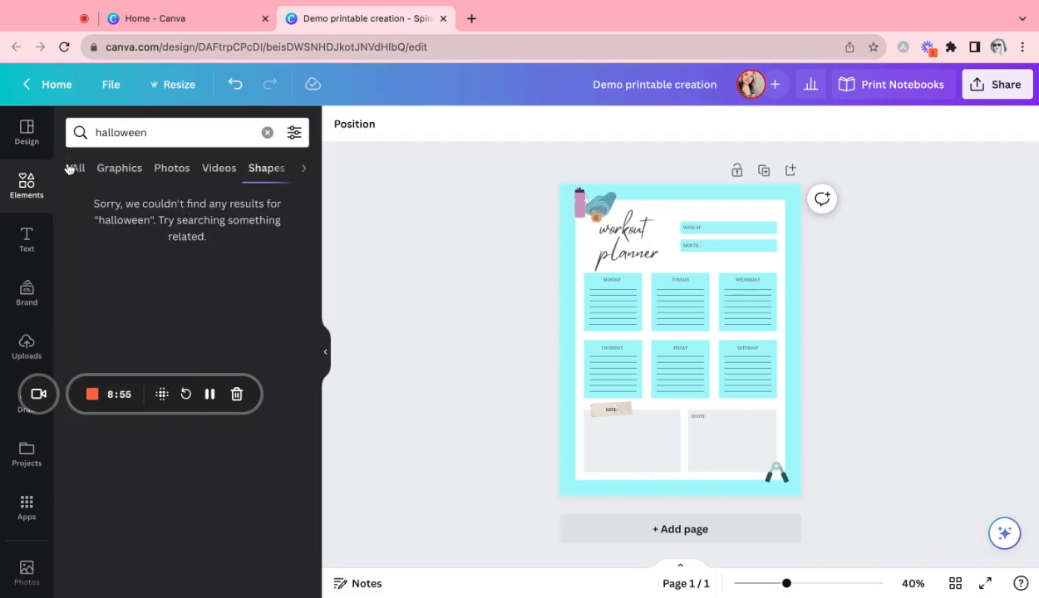
pyautogui.click(71, 167)
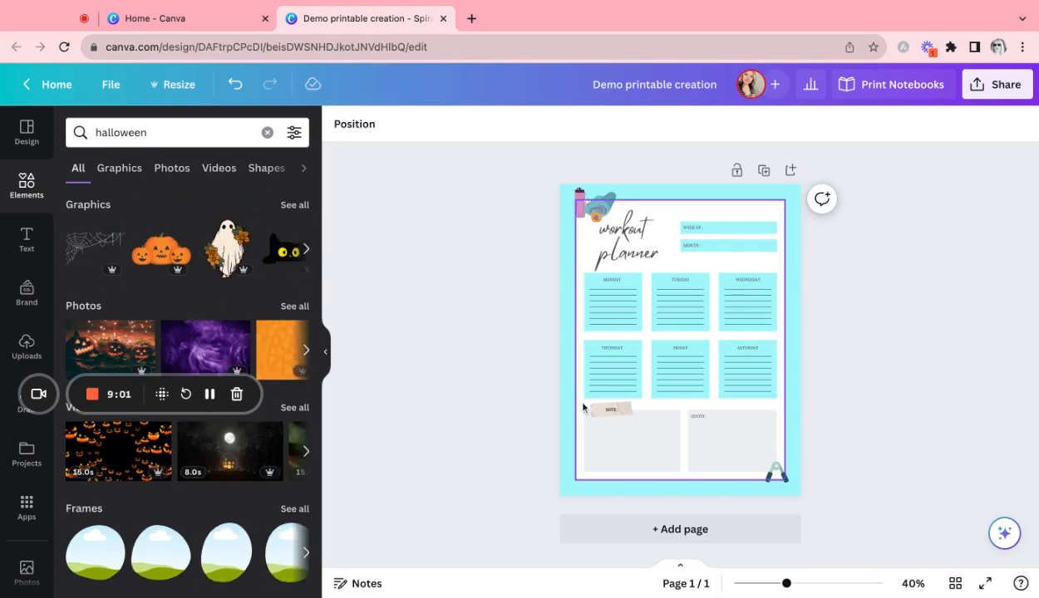
# - Add a second page after the workout planner page
pyautogui.click(754, 530)
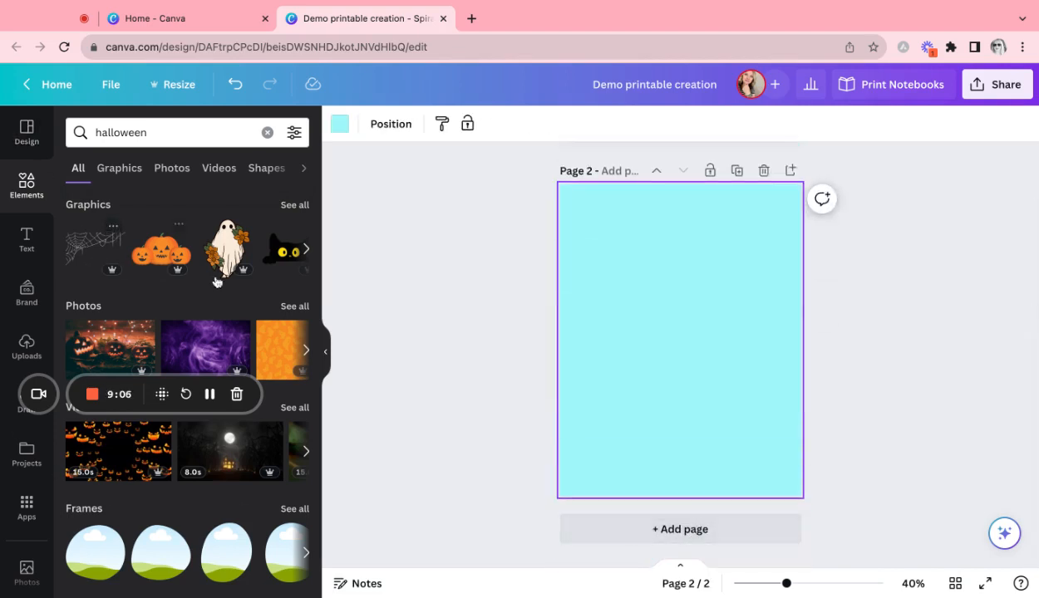
# - Set page 2's background to white and bring back the "halloween" element results
pyautogui.click(333, 124)
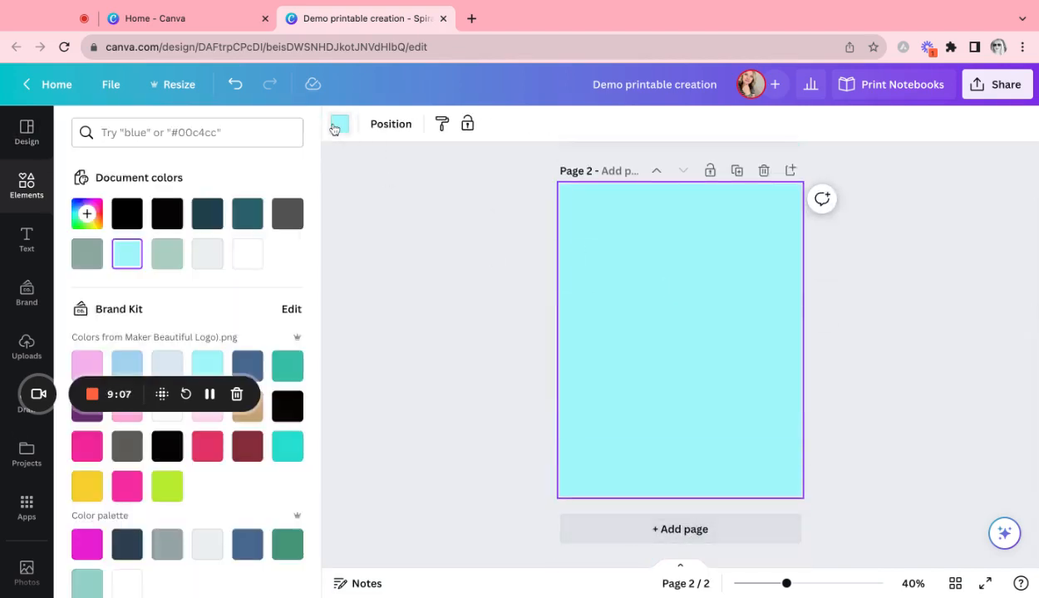
pyautogui.click(247, 257)
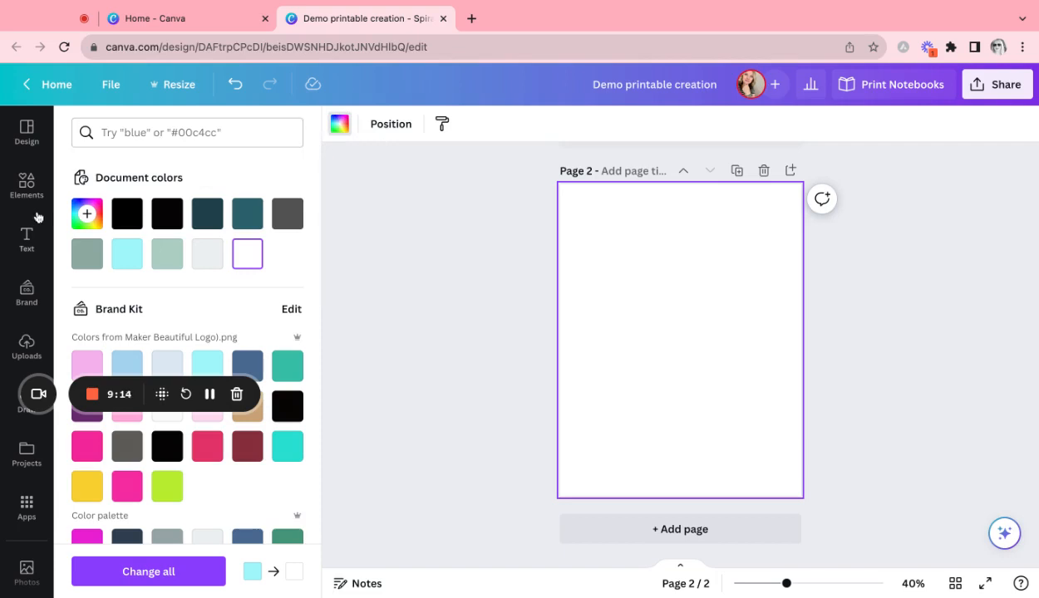
pyautogui.click(28, 184)
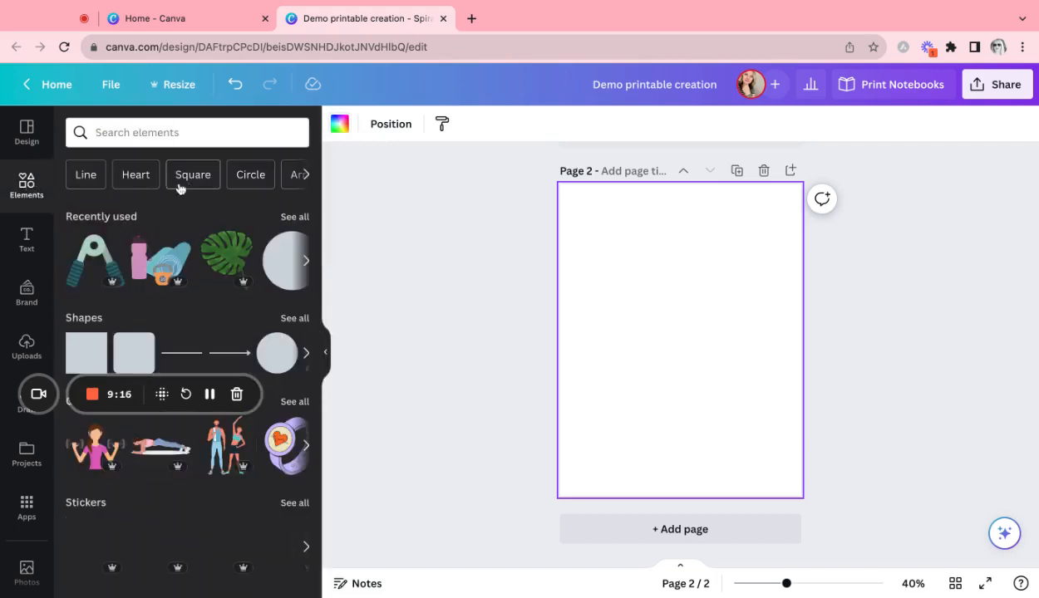
pyautogui.click(133, 132)
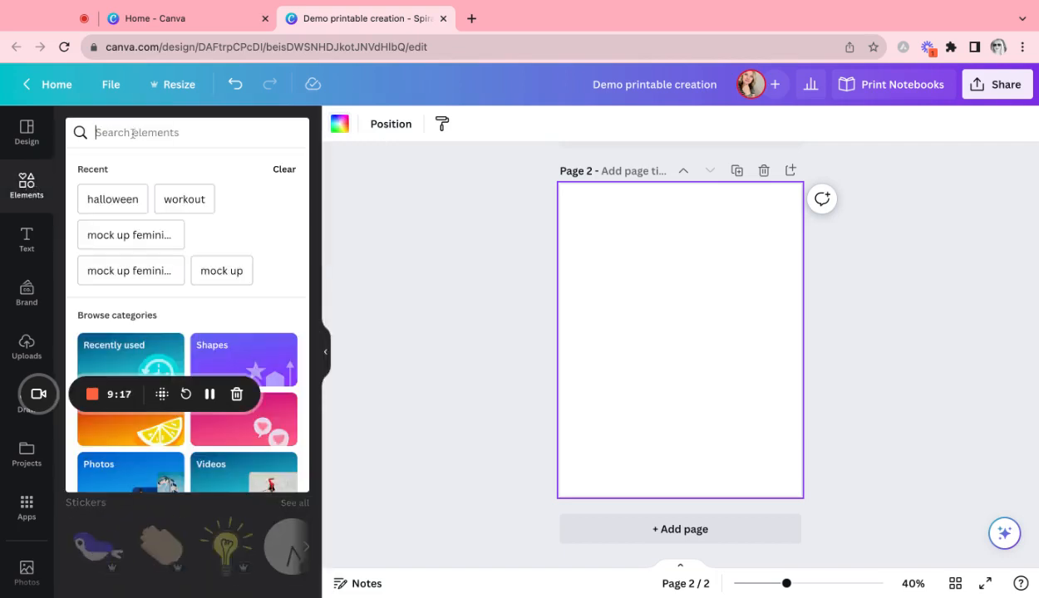
pyautogui.click(128, 200)
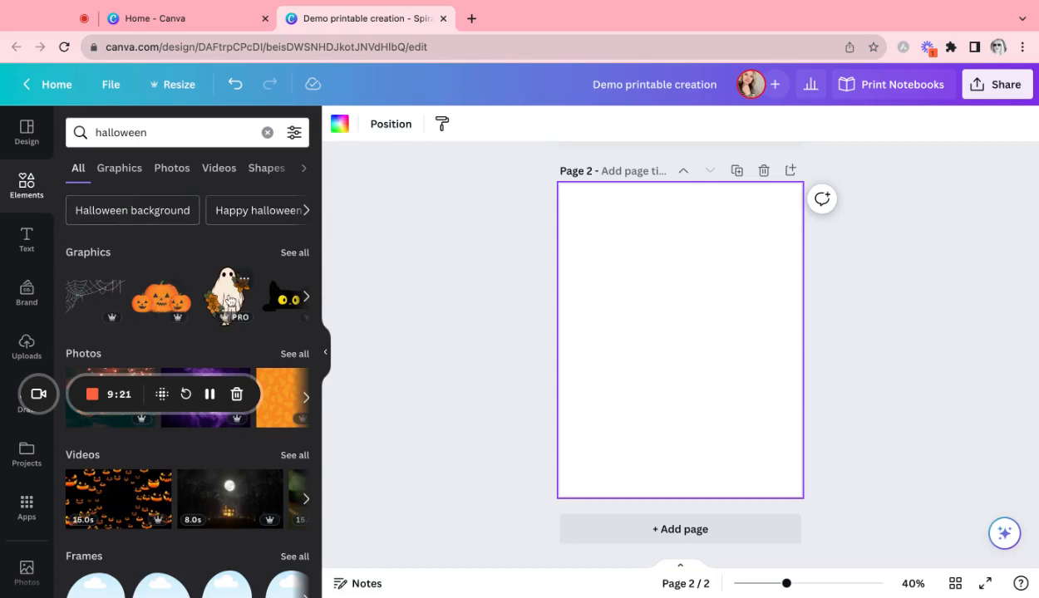
# - Add the ghost with orange flowers to page 2, shrink it slightly and move it down to the page's lower edge
pyautogui.click(230, 301)
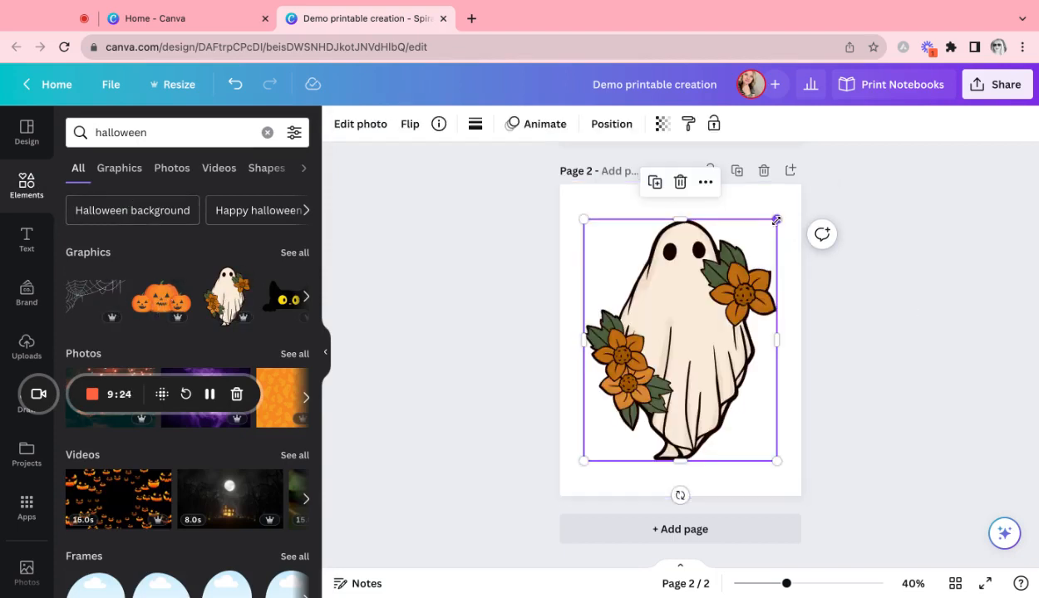
pyautogui.moveTo(776, 220)
pyautogui.mouseDown()
pyautogui.moveTo(640, 390)
pyautogui.moveTo(763, 236)
pyautogui.mouseUp()
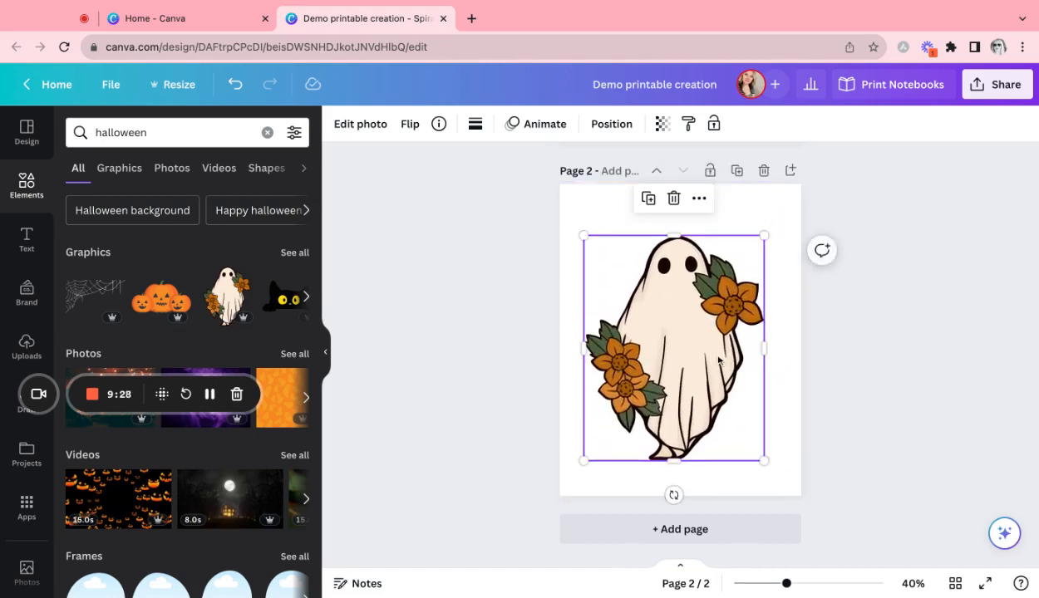
pyautogui.moveTo(719, 360); pyautogui.dragTo(725, 388)
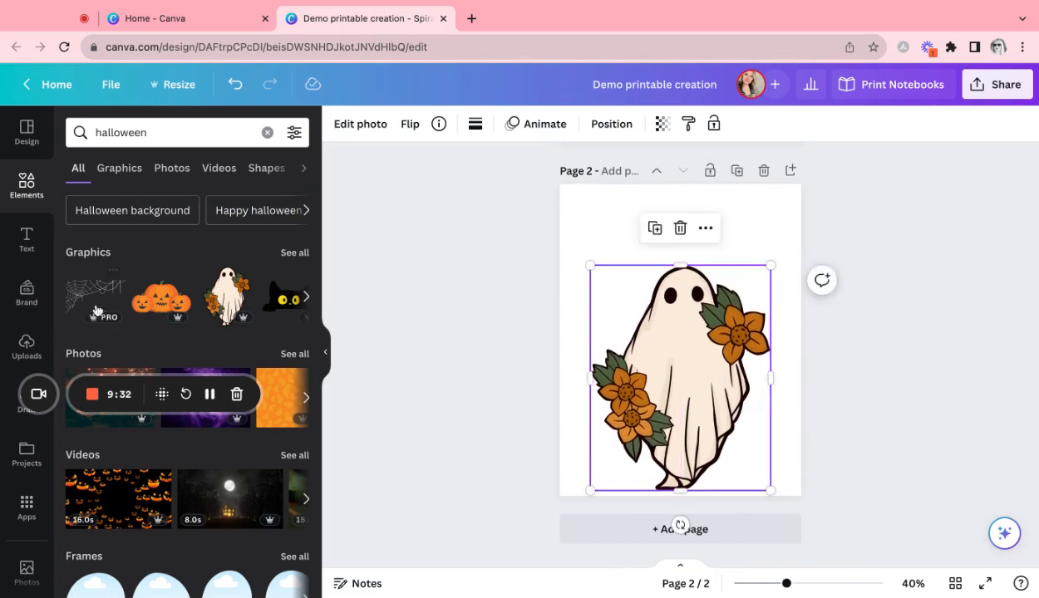
# - Add the three jack-o'-lanterns graphic, place it in the page's bottom-left corner and enlarge it over the ghost's base
pyautogui.click(161, 305)
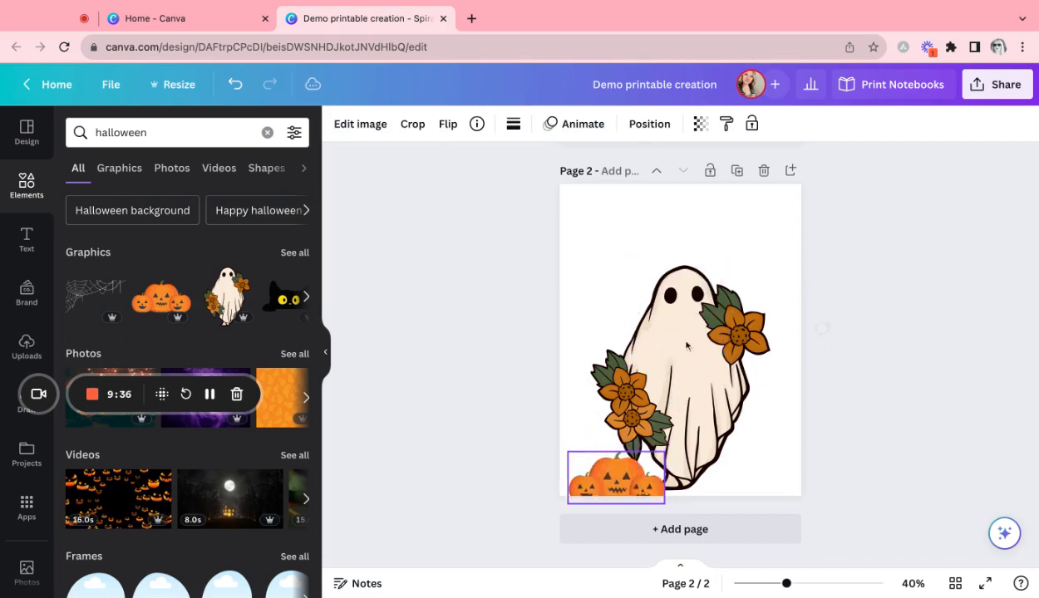
pyautogui.moveTo(623, 484); pyautogui.dragTo(616, 470)
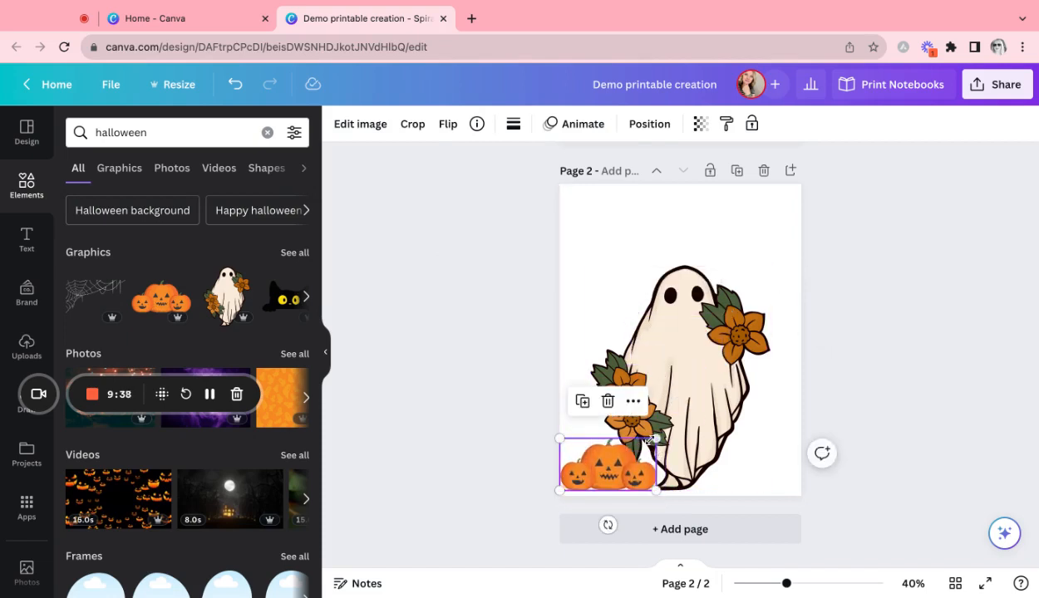
pyautogui.moveTo(655, 438); pyautogui.dragTo(689, 419)
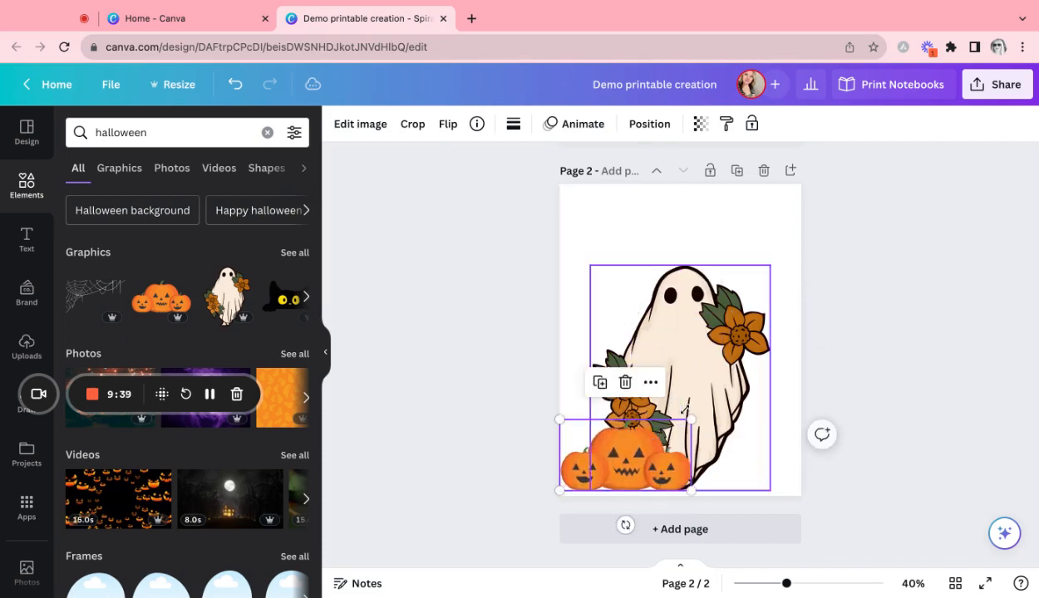
pyautogui.click(719, 373)
pyautogui.click(617, 237)
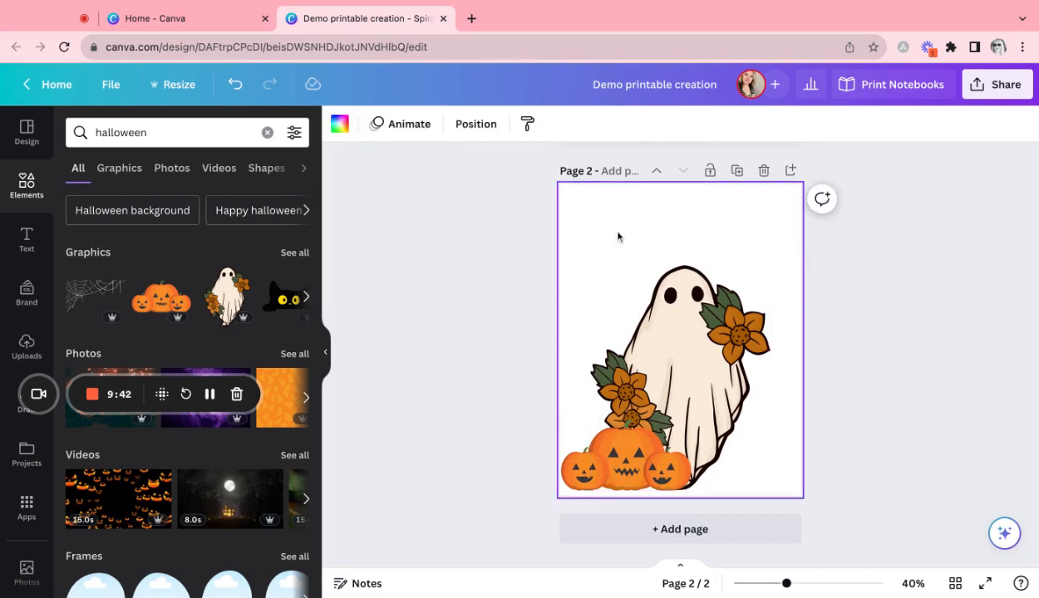
# - Set the ghost graphic's transparency to 13
pyautogui.click(696, 370)
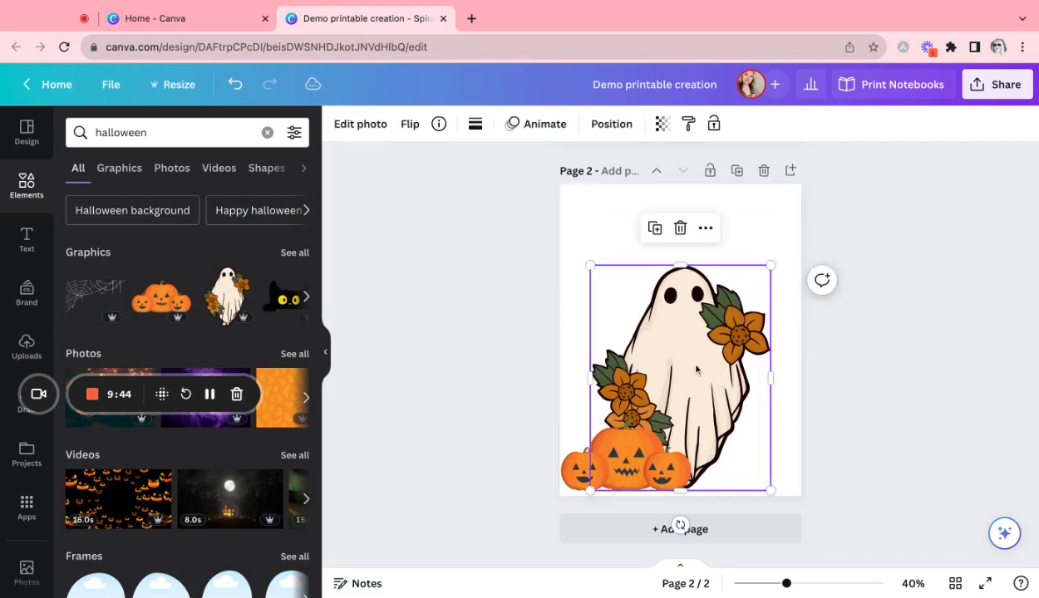
pyautogui.click(663, 124)
pyautogui.moveTo(659, 183); pyautogui.dragTo(539, 183)
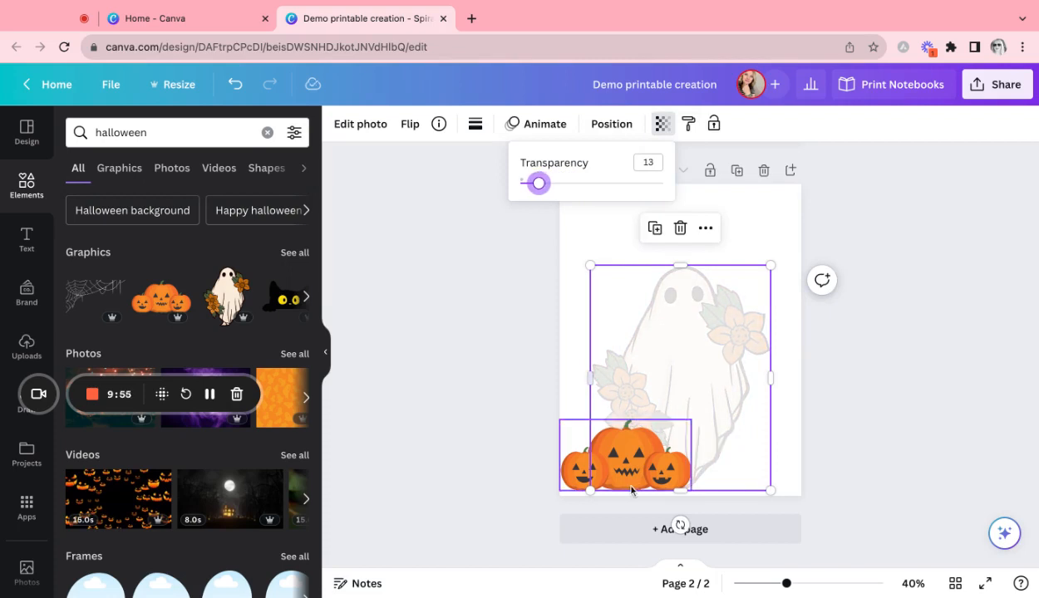
# - Set the jack-o'-lanterns graphic's transparency to 21
pyautogui.click(572, 471)
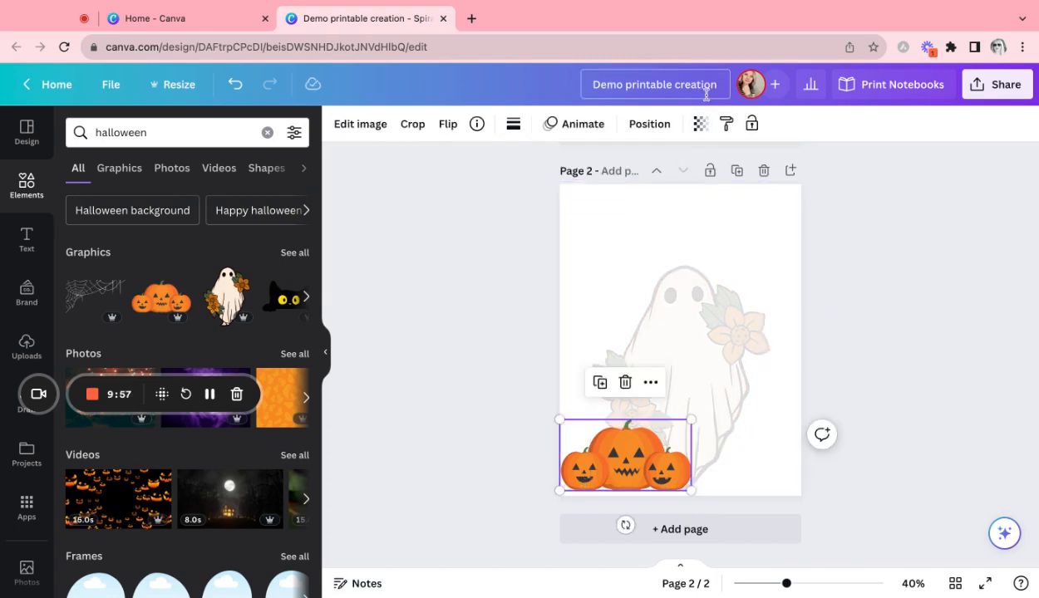
pyautogui.click(701, 123)
pyautogui.moveTo(701, 183); pyautogui.dragTo(588, 183)
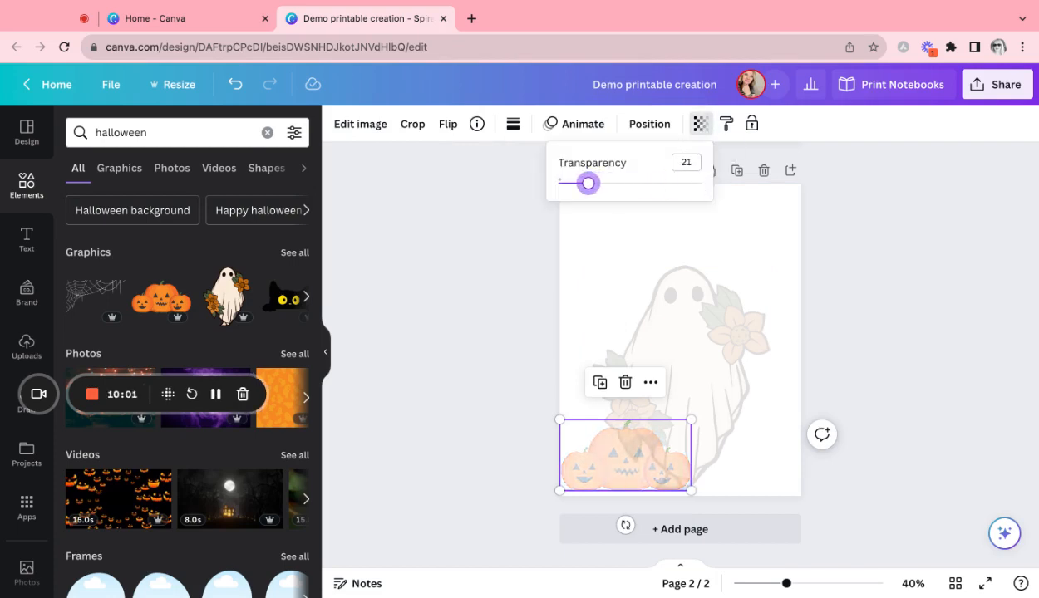
pyautogui.click(780, 213)
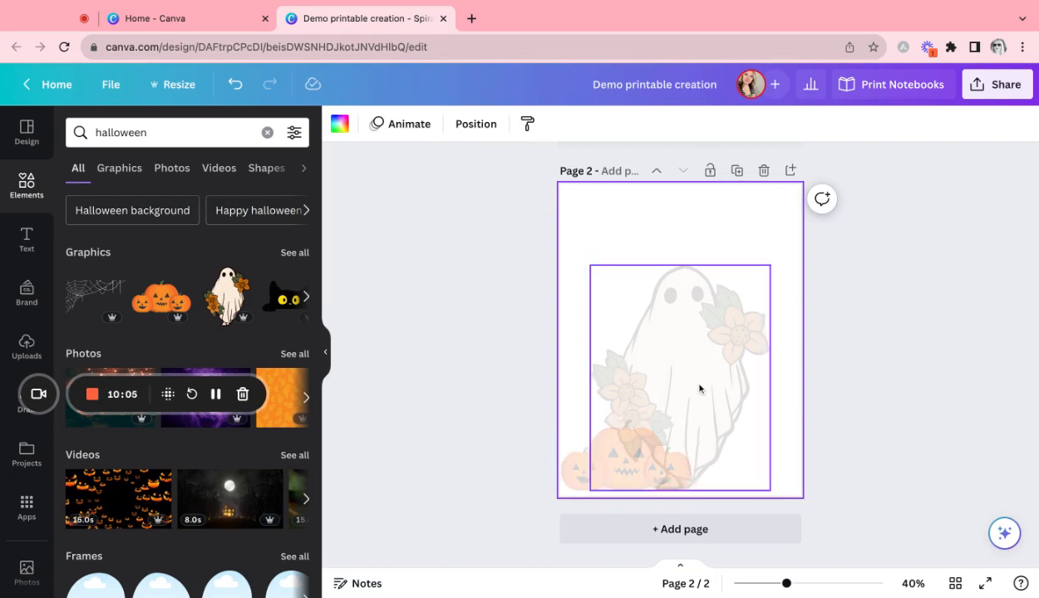
# - Shift the ghost toward the page's right edge and add the spider web graphic, enlarged, in the page's top-left corner
pyautogui.moveTo(700, 389); pyautogui.dragTo(724, 389)
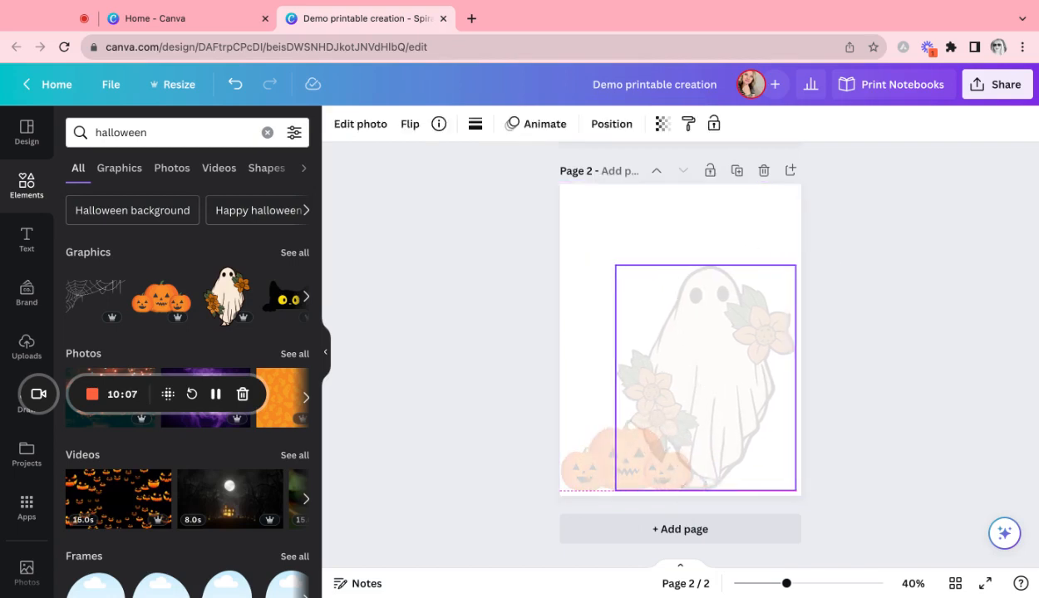
pyautogui.click(772, 241)
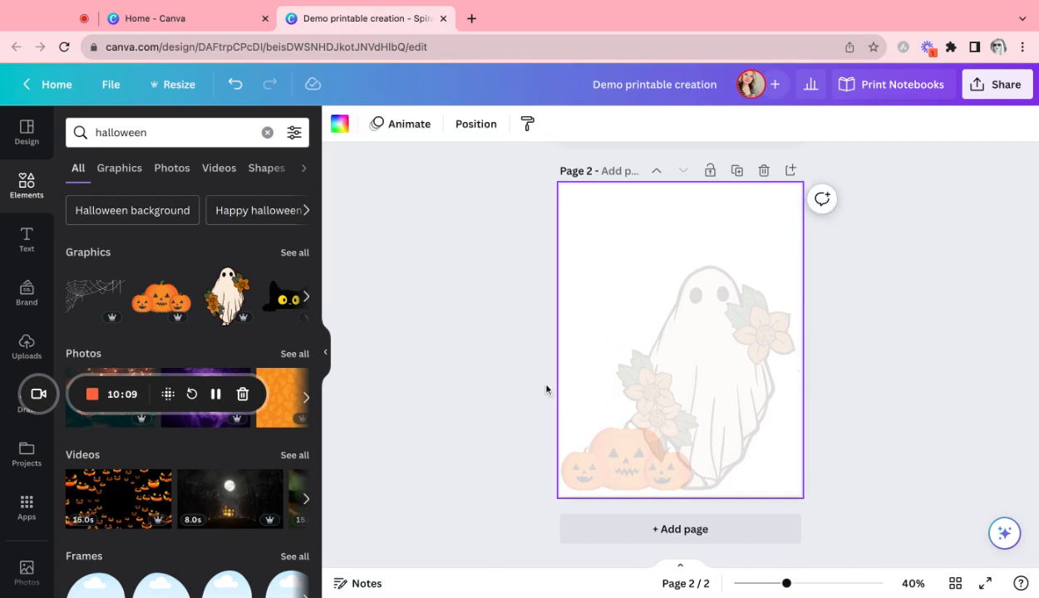
pyautogui.click(92, 289)
pyautogui.moveTo(672, 325); pyautogui.dragTo(747, 286)
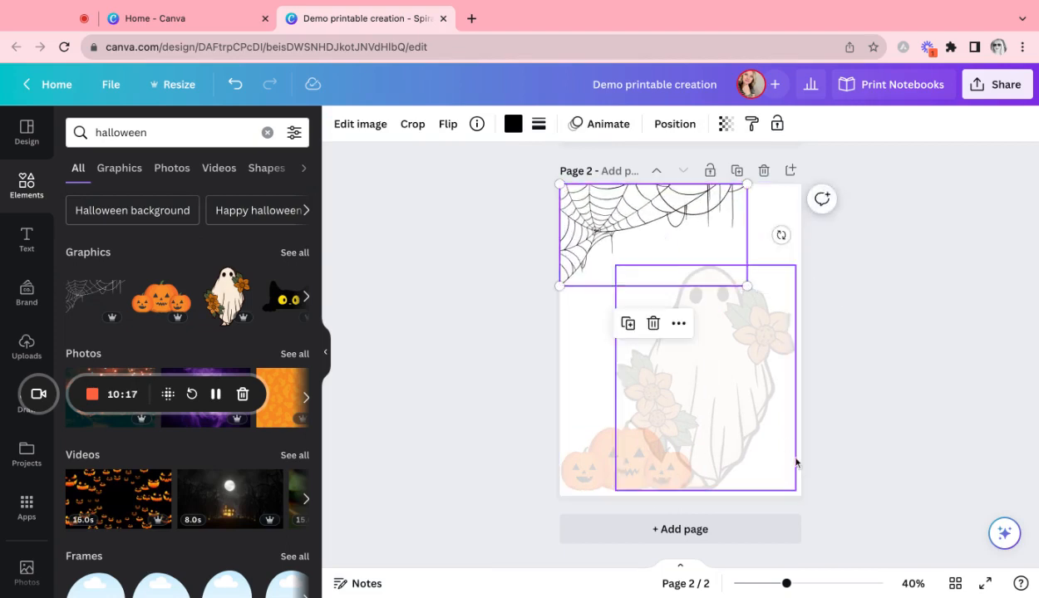
pyautogui.click(883, 453)
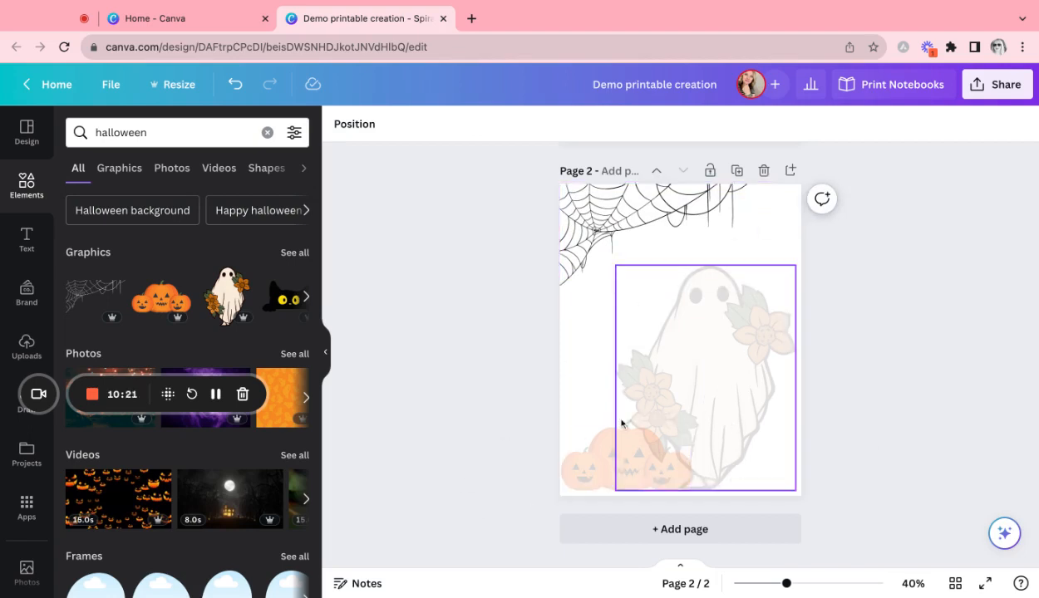
# - Duplicate the jack-o'-lanterns and place the copy in the page's bottom-right corner, level with the original and running off the edge
pyautogui.click(604, 451)
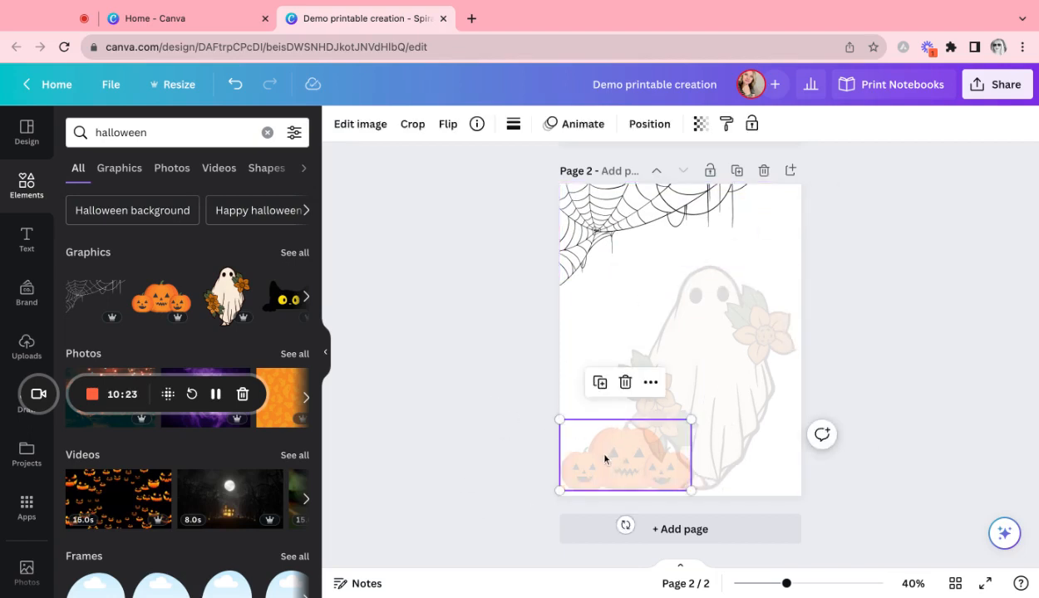
pyautogui.moveTo(605, 456); pyautogui.dragTo(641, 477)
pyautogui.moveTo(771, 461)
pyautogui.mouseDown()
pyautogui.moveTo(756, 460)
pyautogui.moveTo(771, 456)
pyautogui.mouseUp()
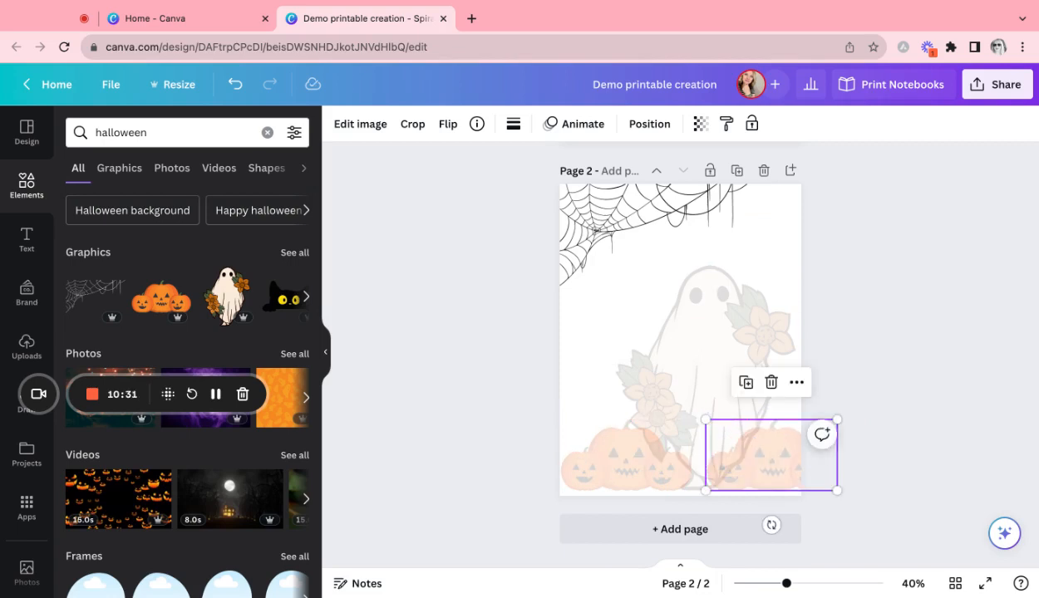
# - Send the copied jack-o'-lanterns to the back, behind the ghost
pyautogui.click(647, 124)
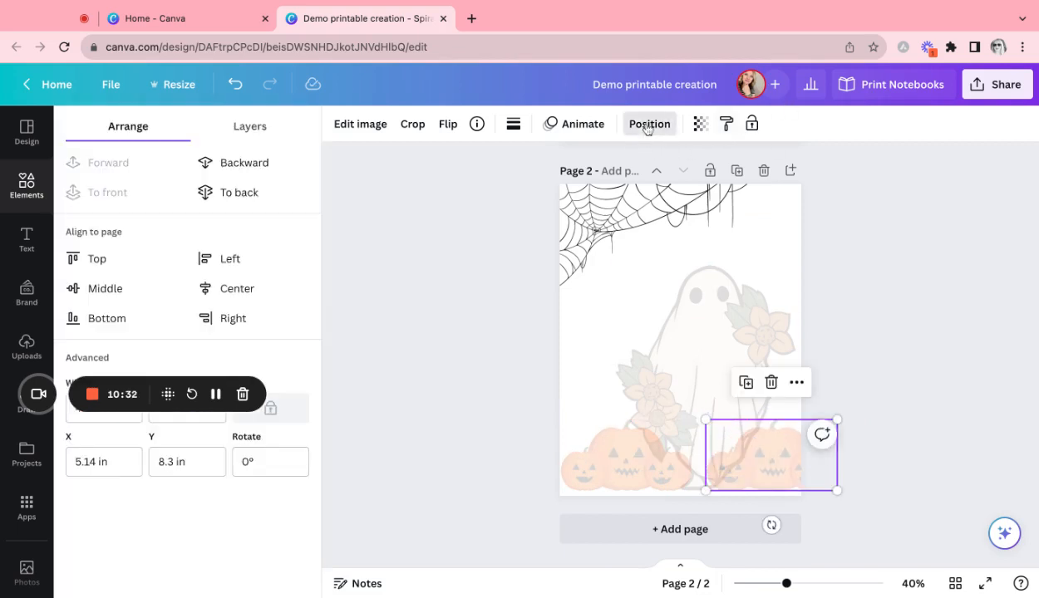
pyautogui.click(246, 199)
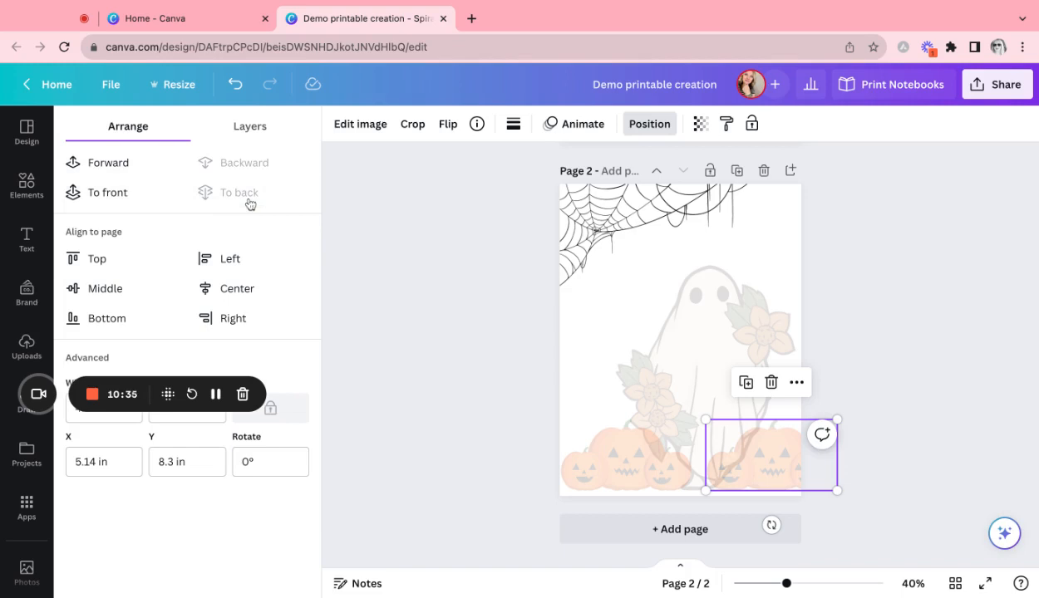
pyautogui.click(905, 309)
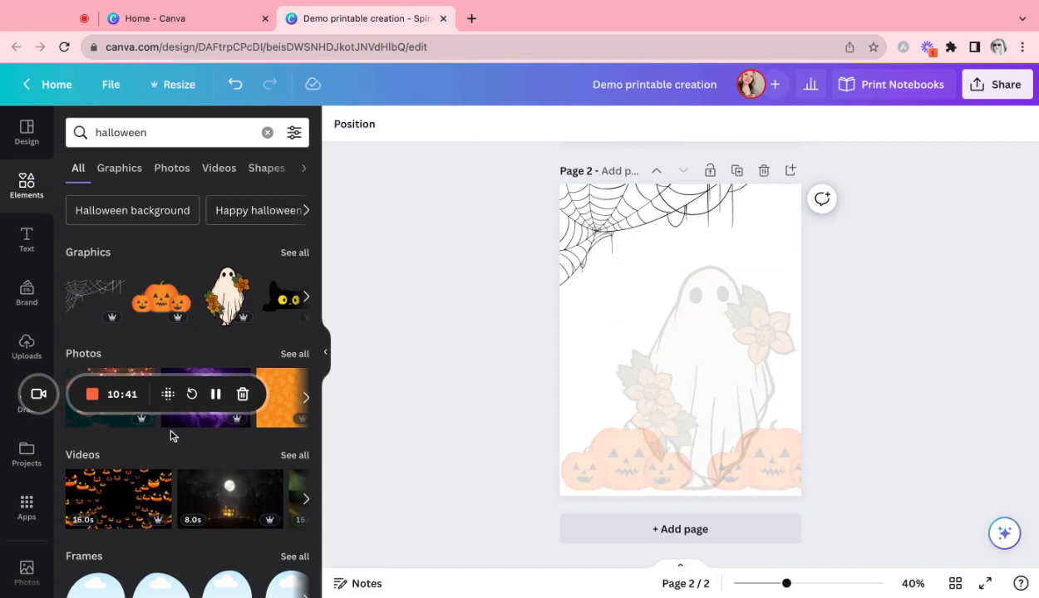
# - Search the element graphics for "line", add the thin straight line and stretch it across the page just below the spider web
pyautogui.doubleClick(167, 142)
pyautogui.write('line')
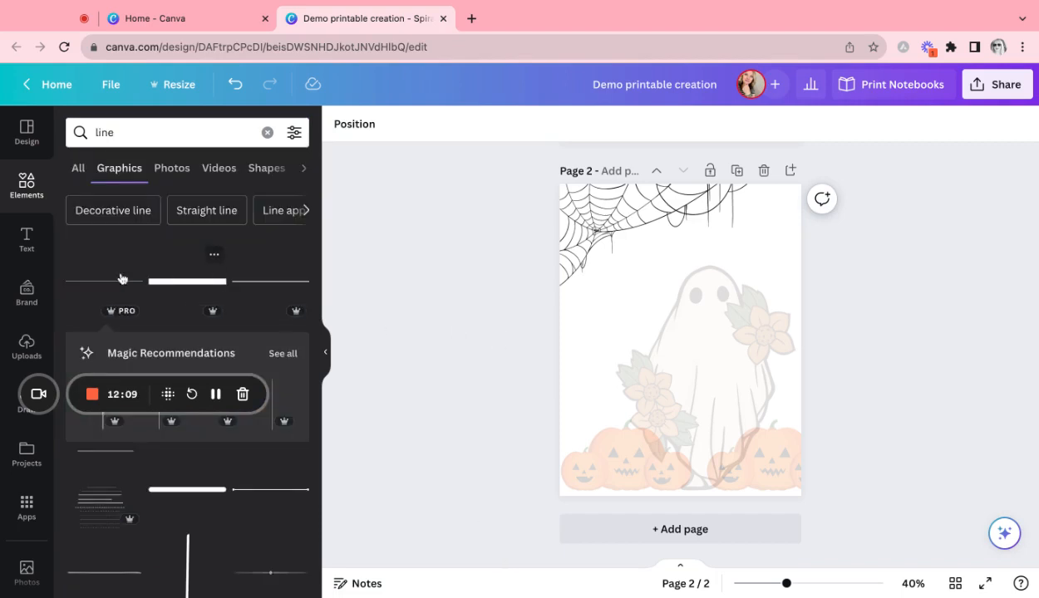
pyautogui.click(115, 288)
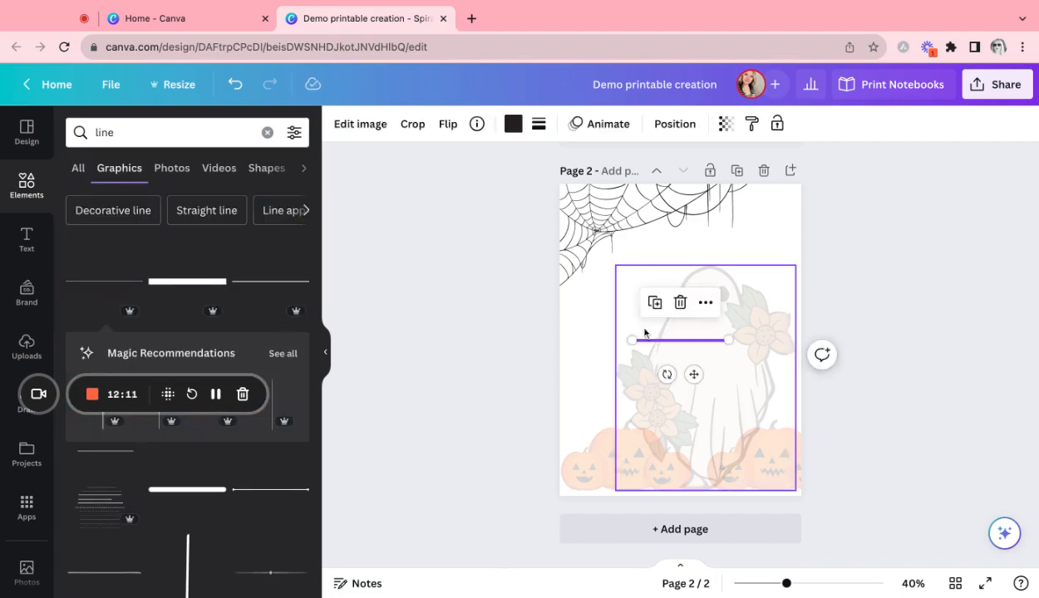
pyautogui.click(757, 242)
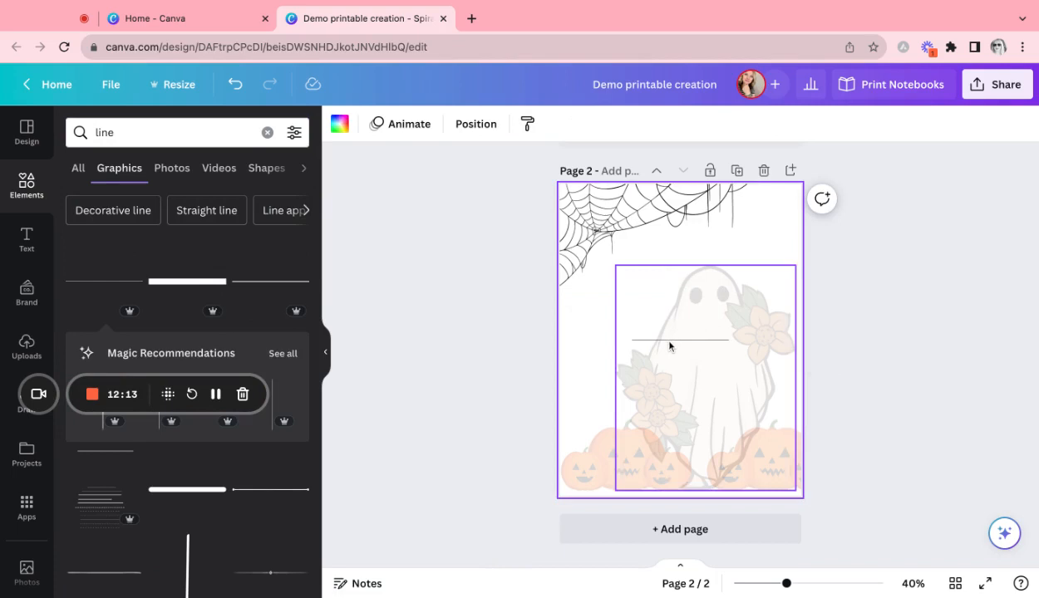
pyautogui.moveTo(669, 341); pyautogui.dragTo(785, 296)
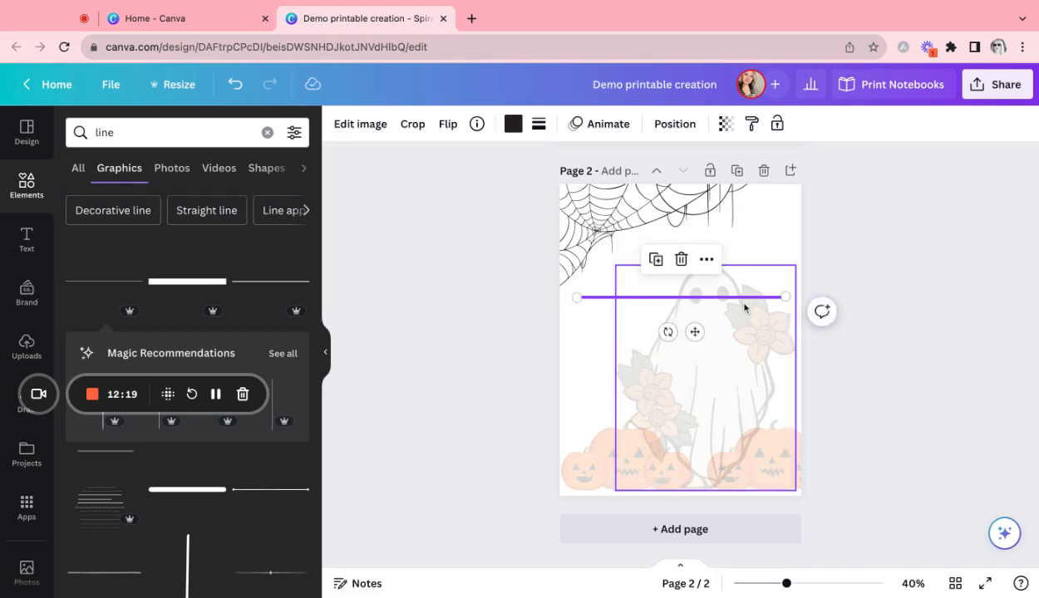
pyautogui.click(721, 302)
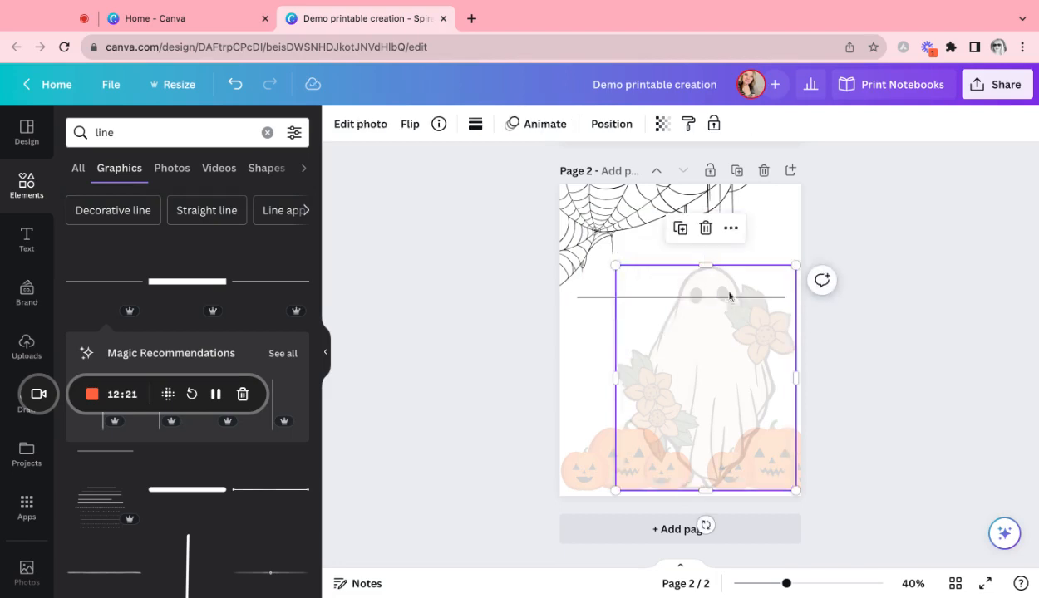
pyautogui.click(475, 125)
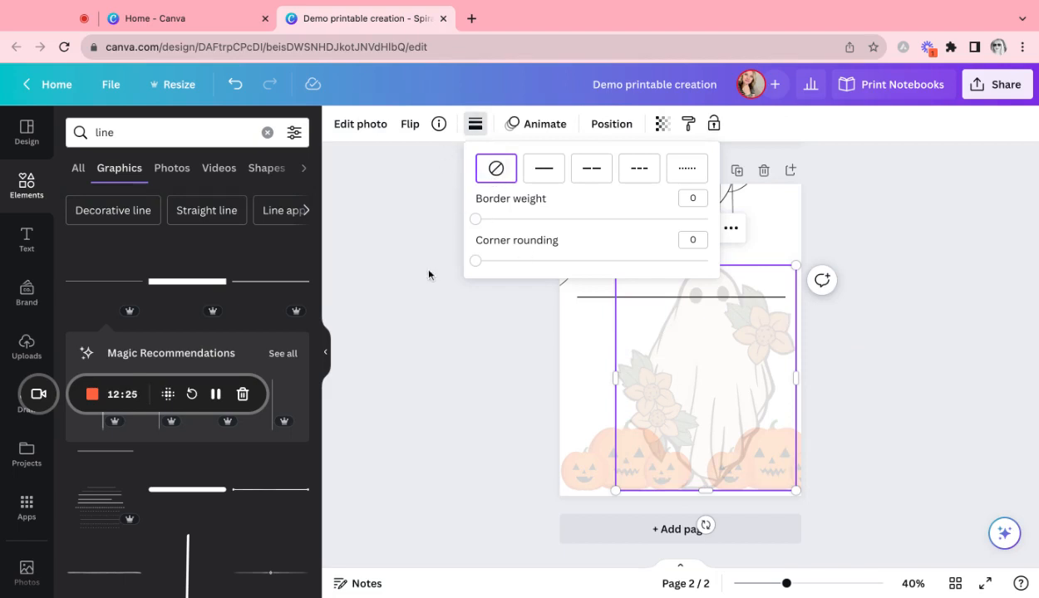
pyautogui.click(648, 343)
pyautogui.click(589, 303)
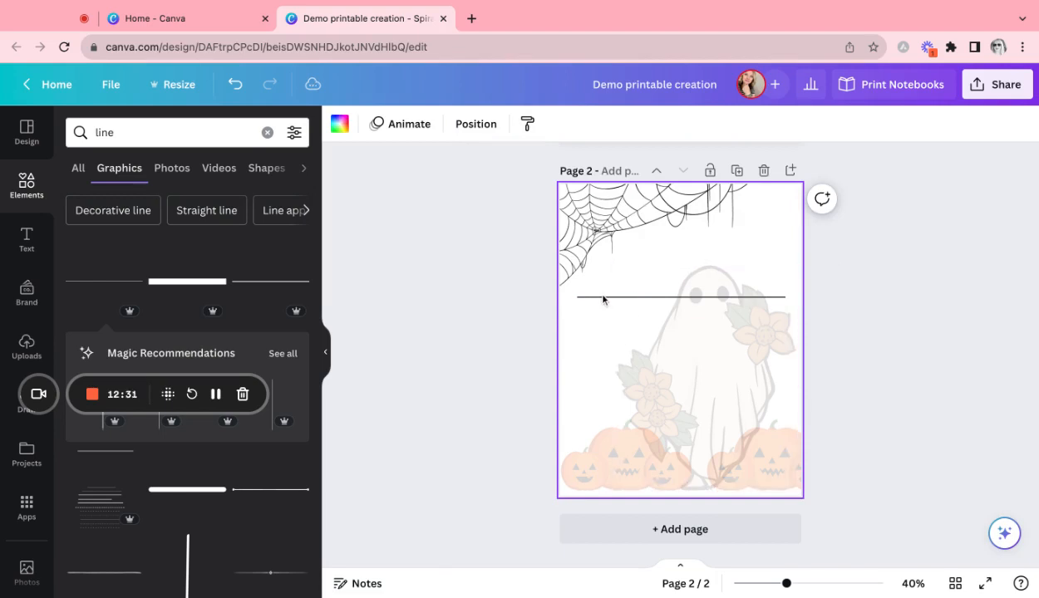
# - Duplicate the horizontal line twice, stacking the copies below it with an even spacing of about 0.375 in
pyautogui.click(601, 299)
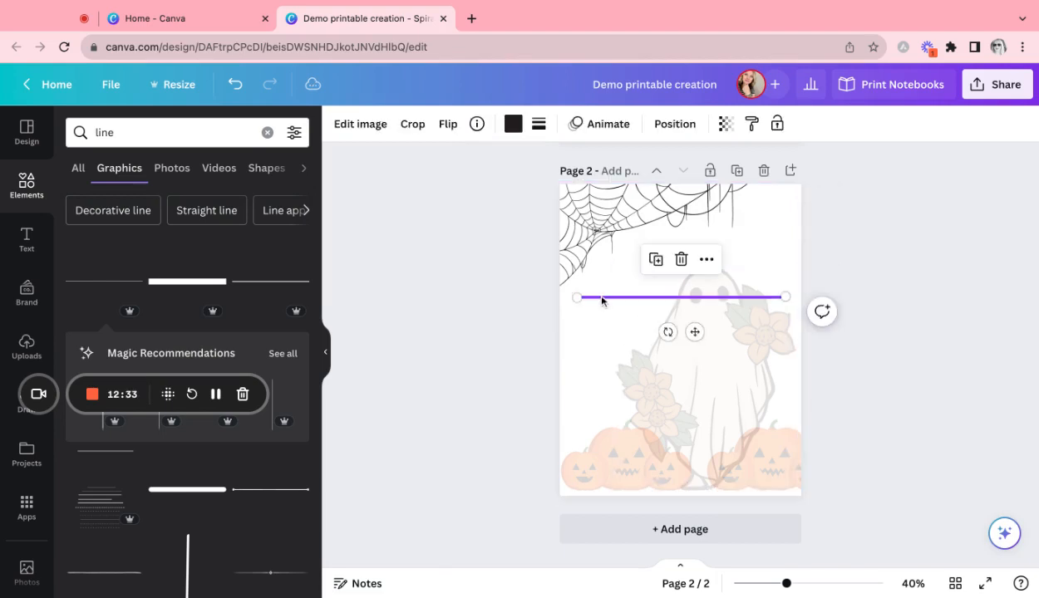
pyautogui.hotkey('ctrl', 'd')
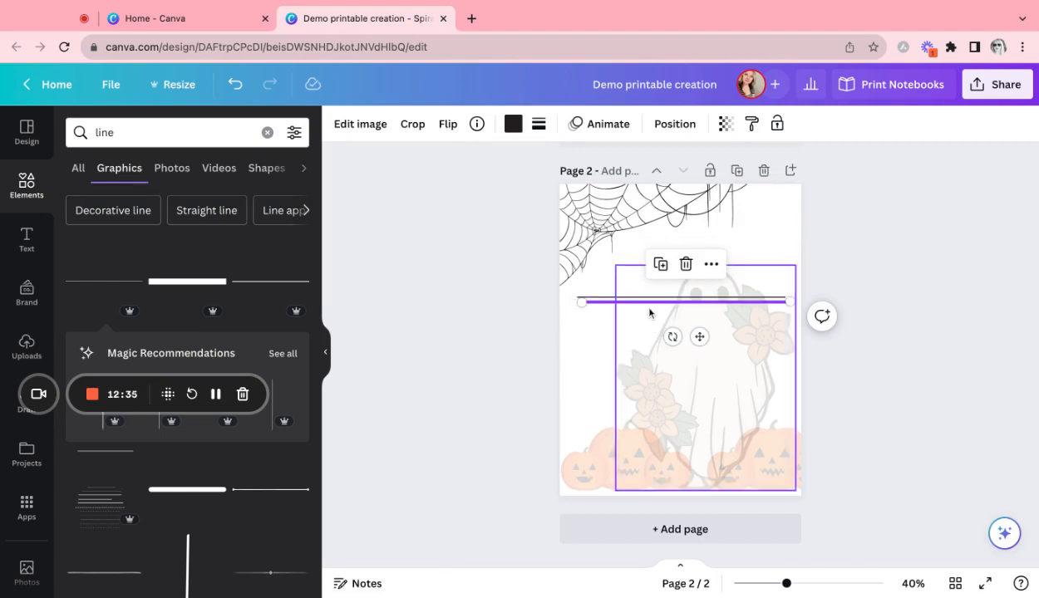
pyautogui.moveTo(602, 308); pyautogui.dragTo(602, 326)
pyautogui.click(767, 226)
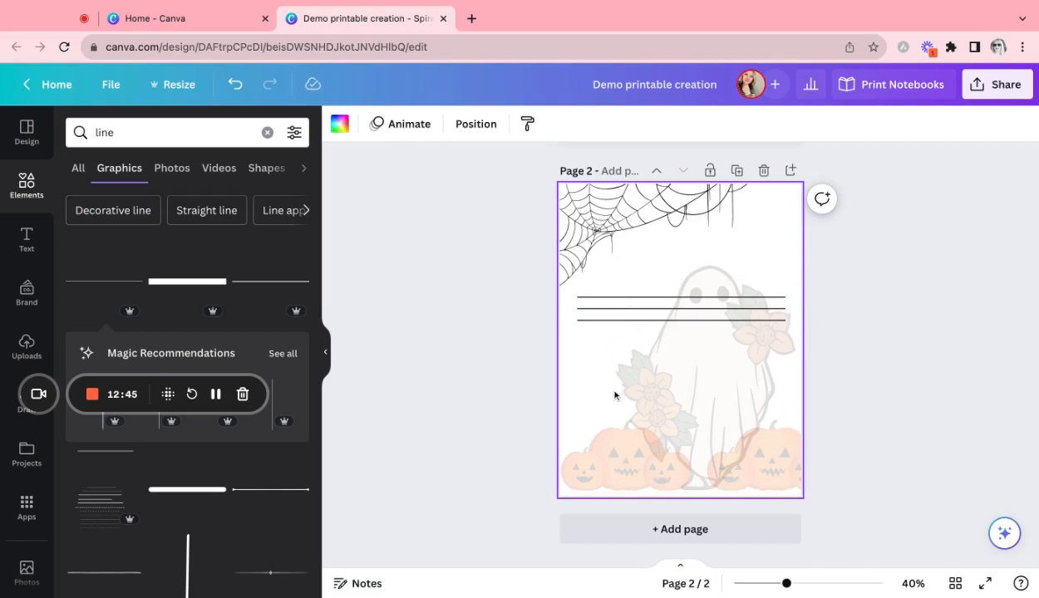
# - Duplicate the set of three lines three times, stacking the copies below one another down to the pumpkins
pyautogui.click(589, 303)
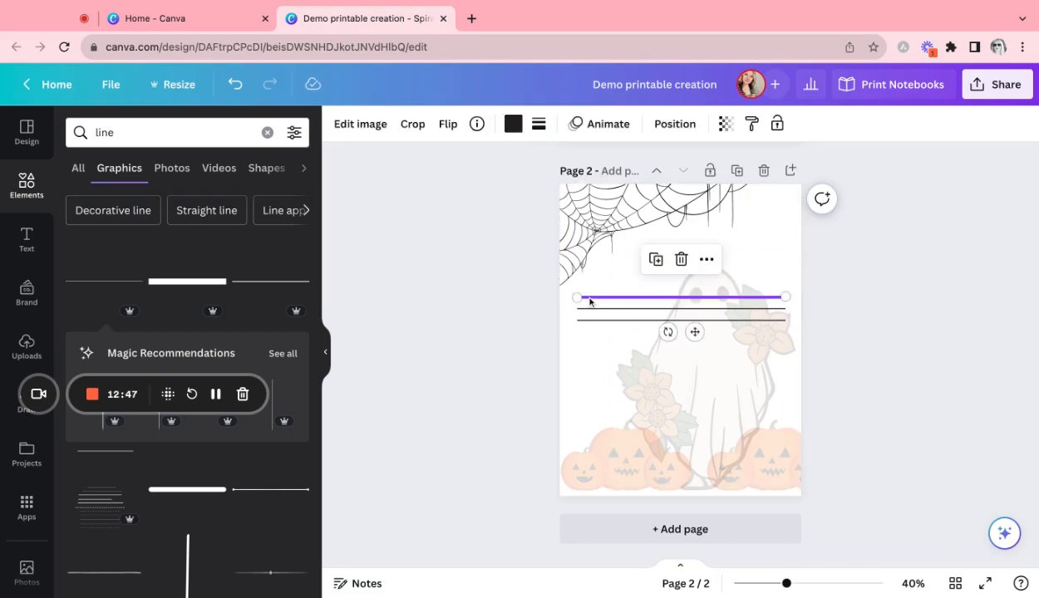
pyautogui.keyDown('shift'); pyautogui.click(593, 310); pyautogui.keyUp('shift')
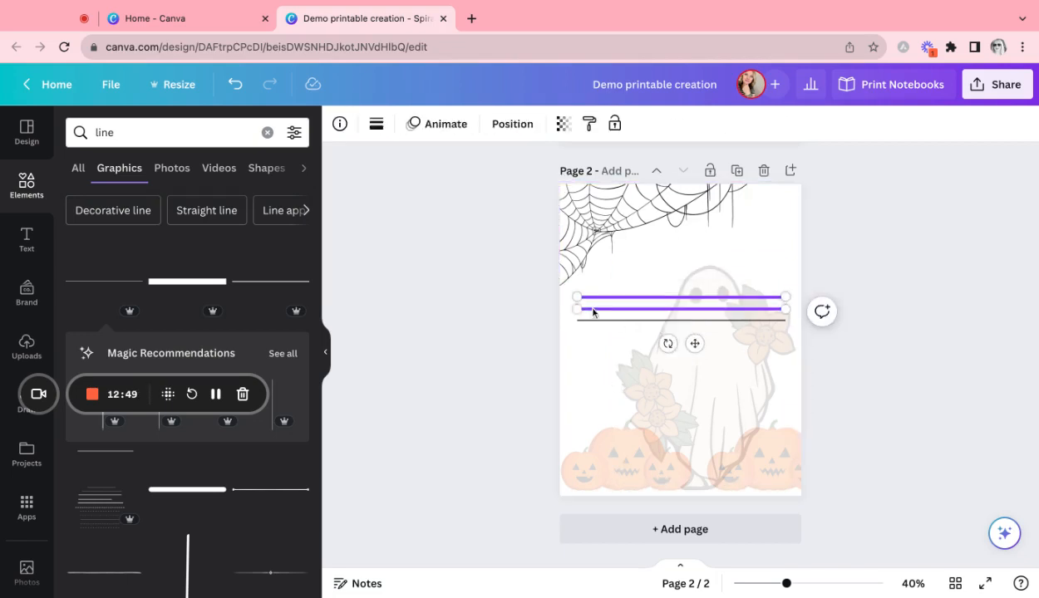
pyautogui.keyDown('shift'); pyautogui.click(593, 321); pyautogui.keyUp('shift')
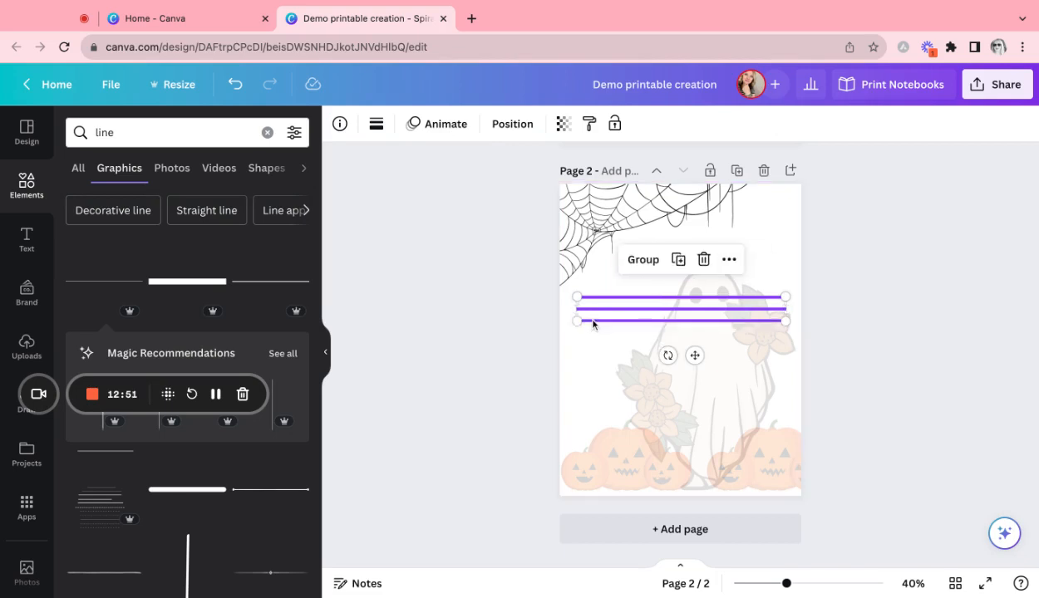
pyautogui.moveTo(592, 324); pyautogui.dragTo(608, 315)
pyautogui.hotkey('ctrl', 'd')
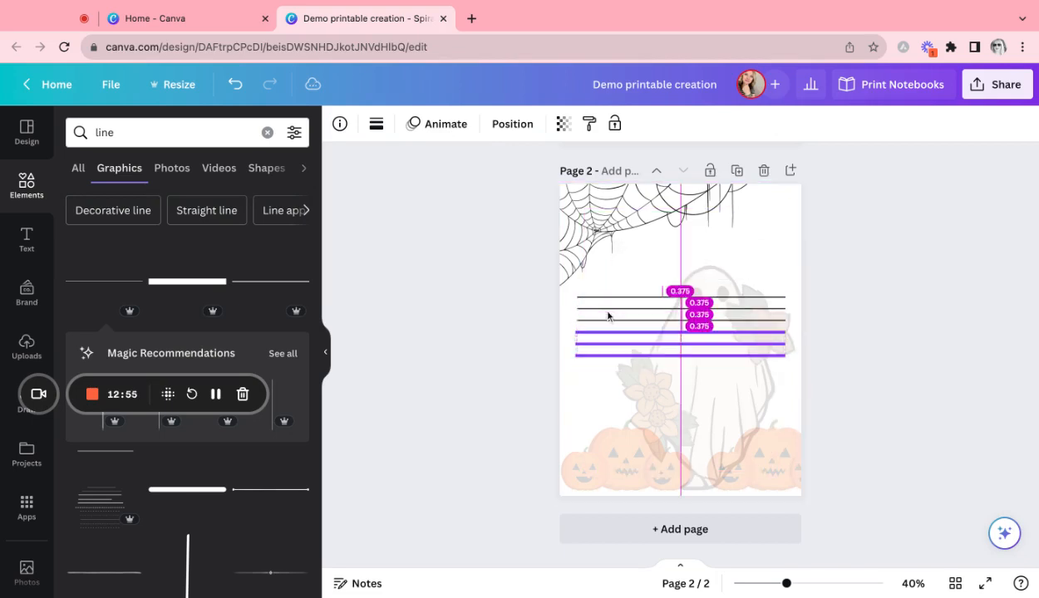
pyautogui.moveTo(593, 355); pyautogui.dragTo(624, 388)
pyautogui.moveTo(686, 378); pyautogui.dragTo(682, 413)
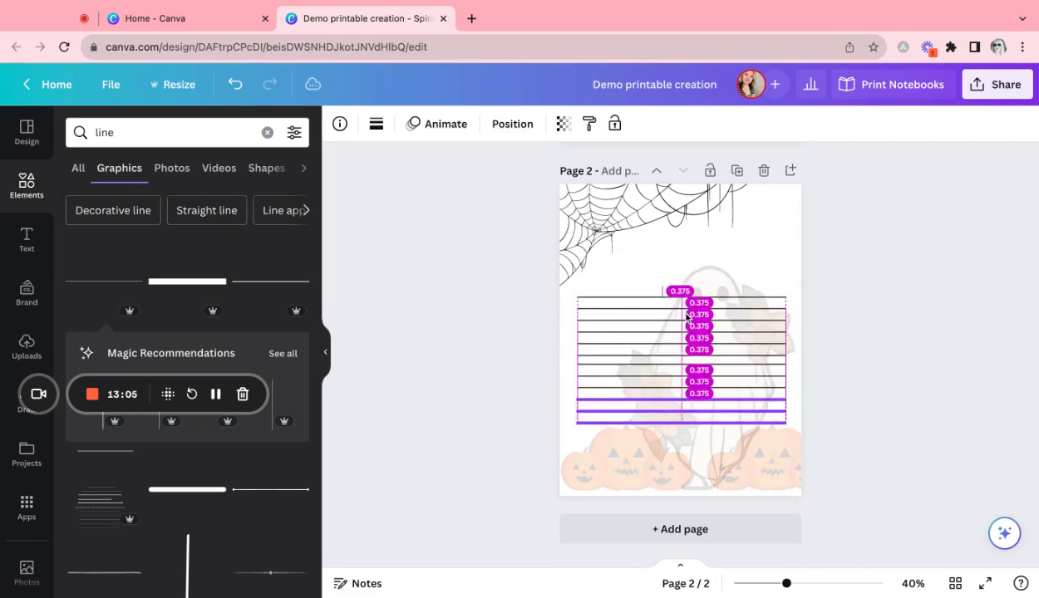
# - Place one more copy of the three-line set directly above the first line, aligned with the other lines
pyautogui.moveTo(686, 317); pyautogui.dragTo(687, 316)
pyautogui.moveTo(665, 411); pyautogui.dragTo(661, 280)
pyautogui.moveTo(581, 266); pyautogui.dragTo(581, 264)
pyautogui.click(781, 221)
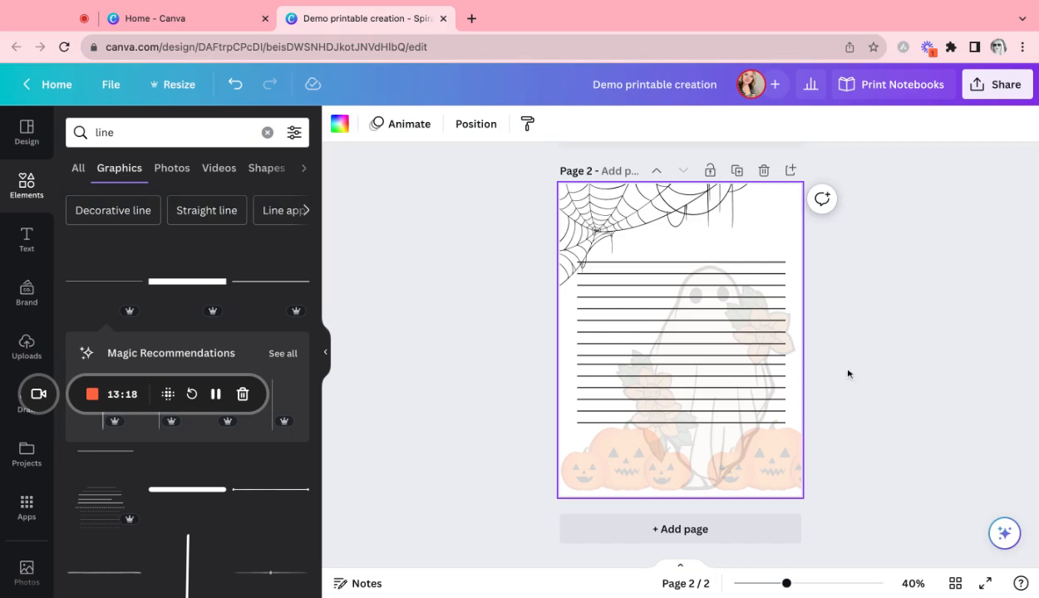
# - Bring the spider web graphic to the front, above the ruled lines
pyautogui.click(618, 211)
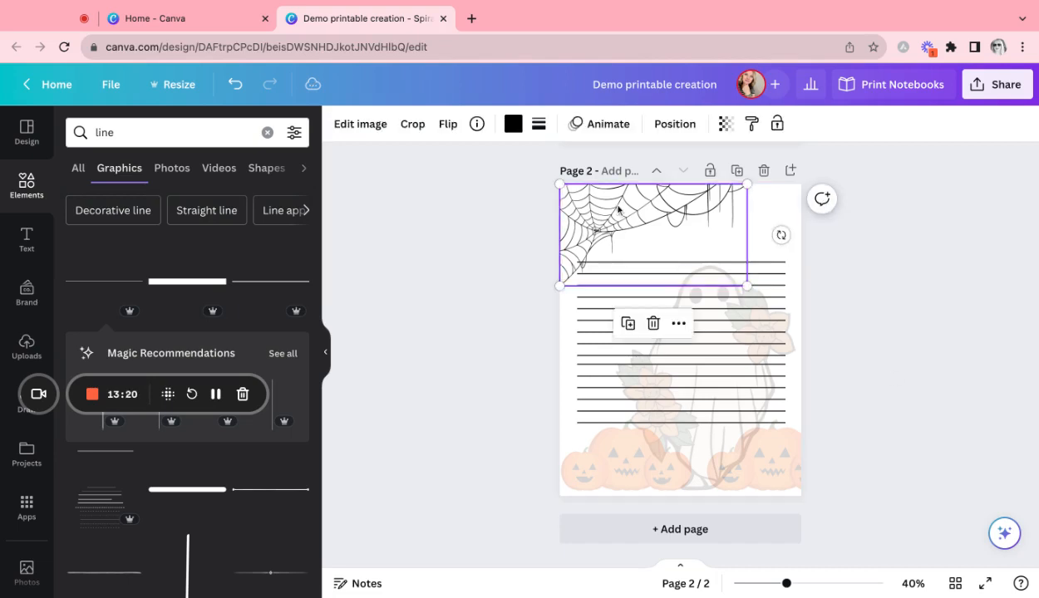
pyautogui.click(675, 124)
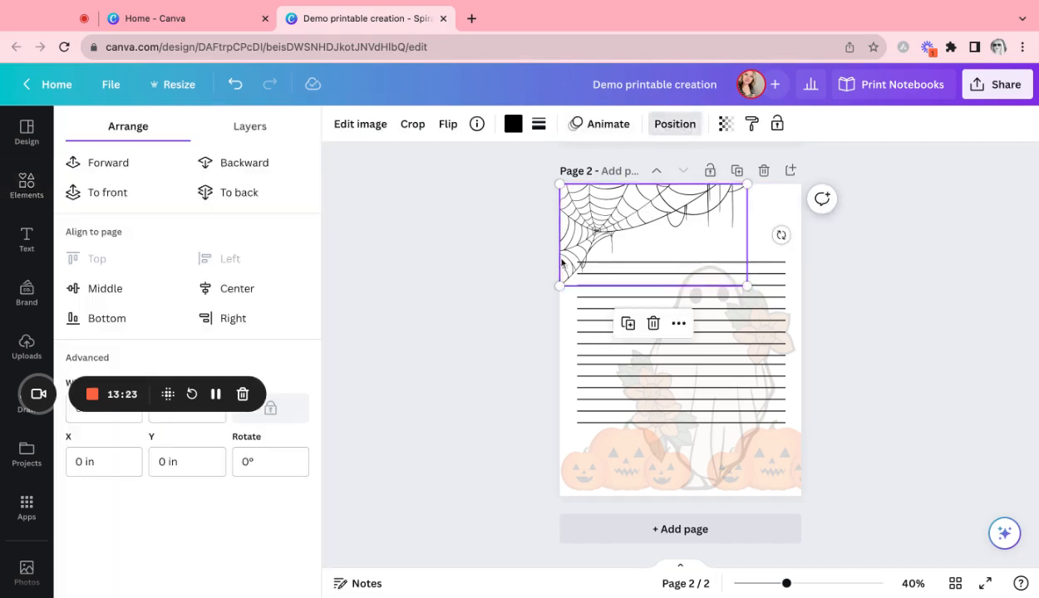
pyautogui.click(103, 193)
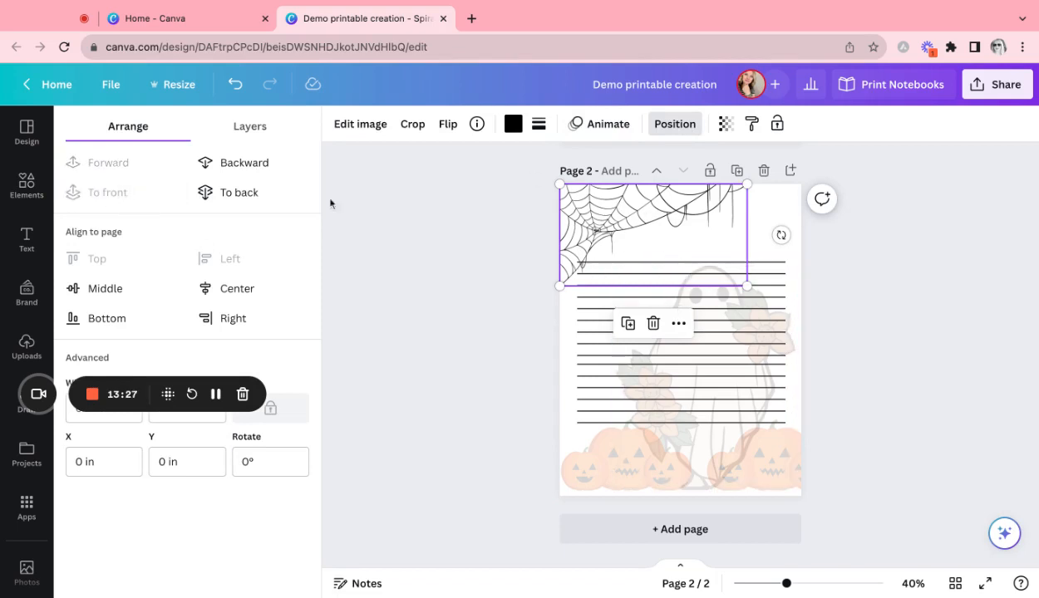
pyautogui.click(918, 235)
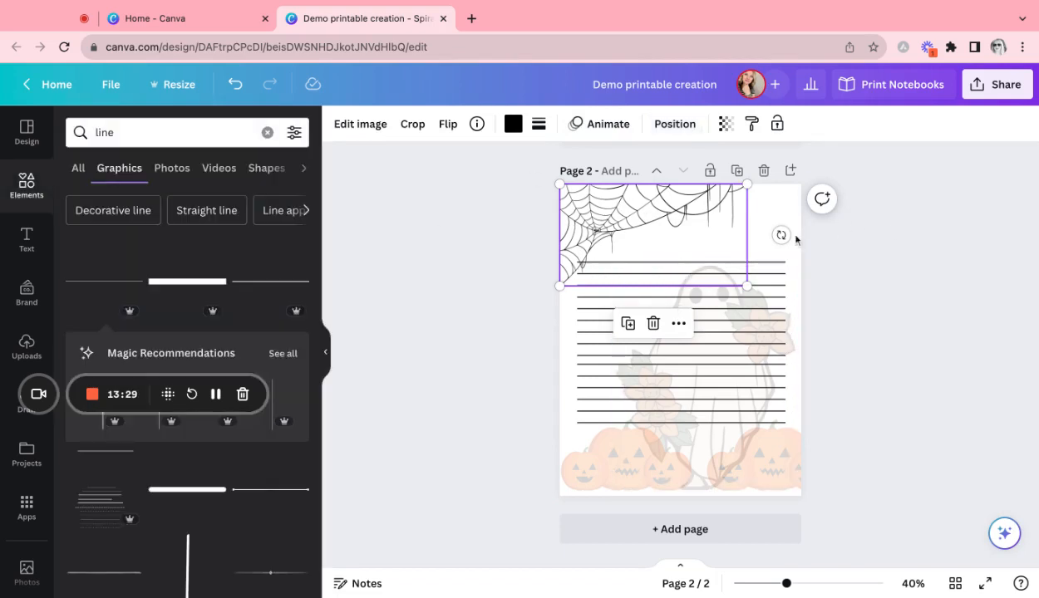
# - Recolor the top ruled line dark grey and finally the lighter grey from the color palette, applying each change across all pages
pyautogui.click(778, 265)
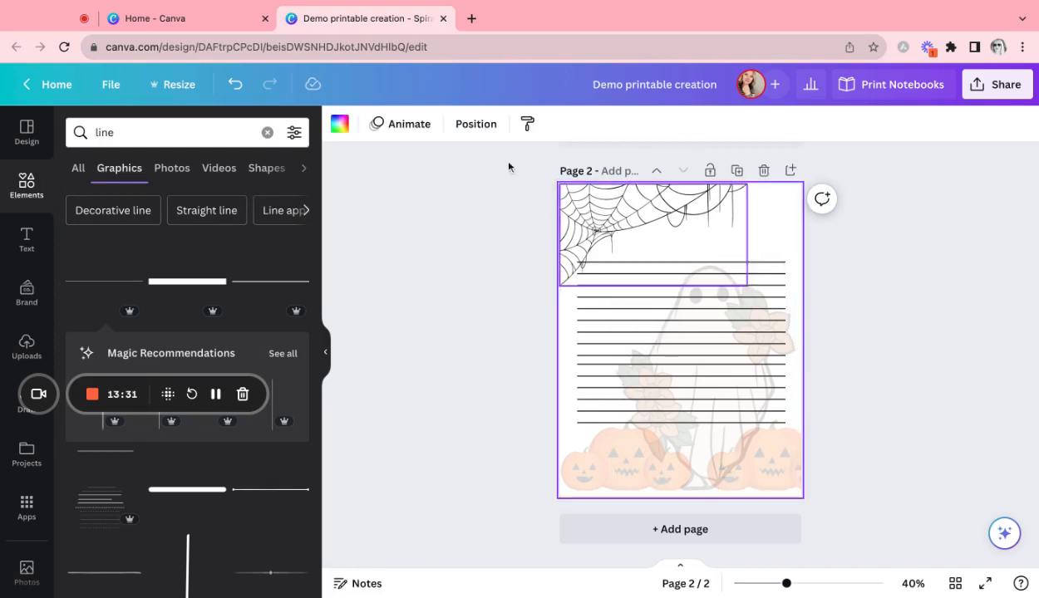
pyautogui.click(776, 263)
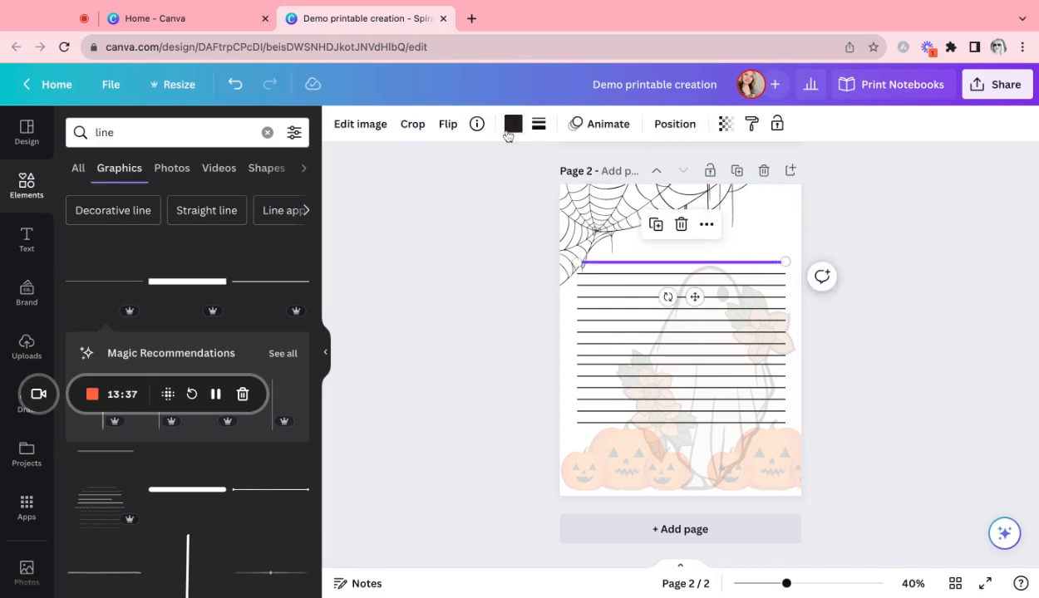
pyautogui.click(513, 125)
pyautogui.click(86, 254)
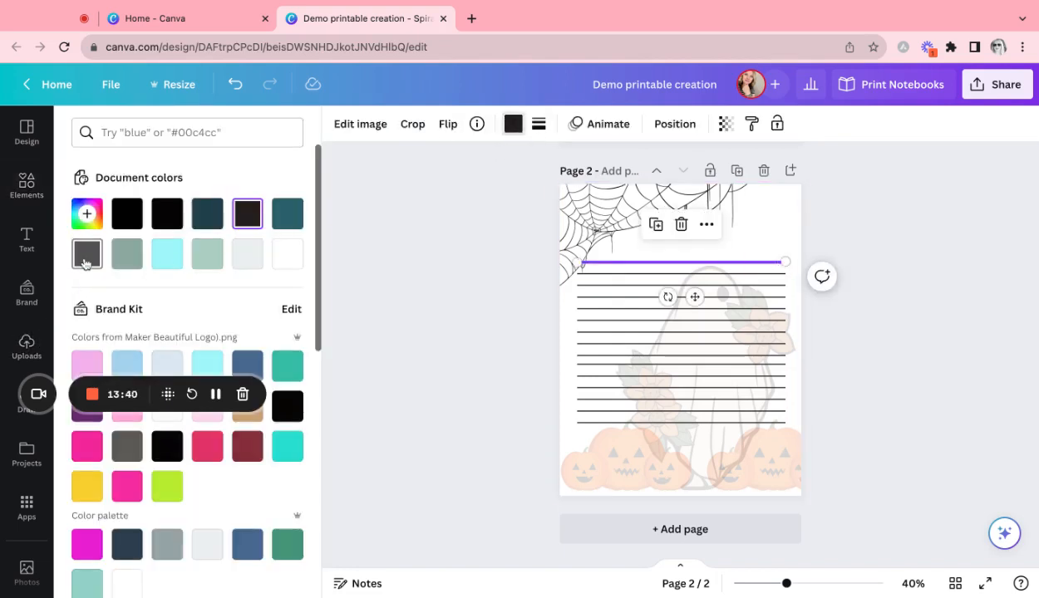
pyautogui.click(177, 571)
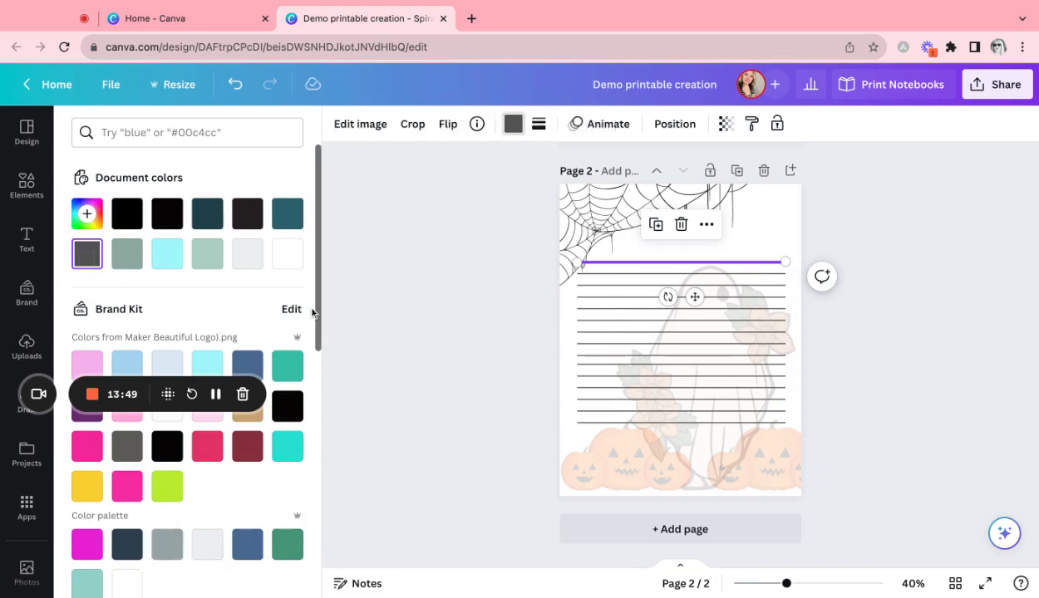
pyautogui.click(171, 545)
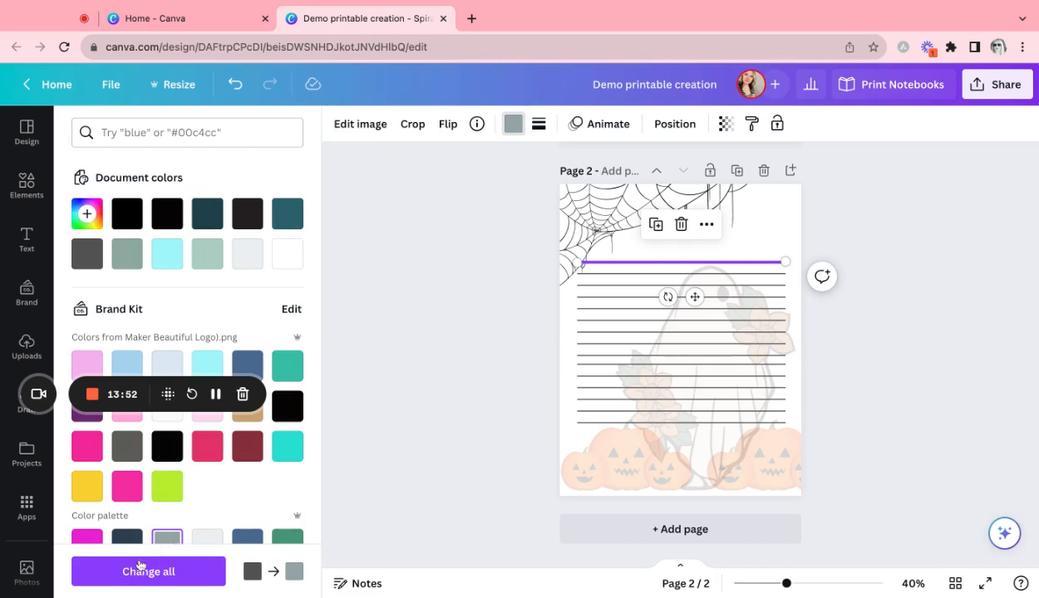
pyautogui.click(143, 578)
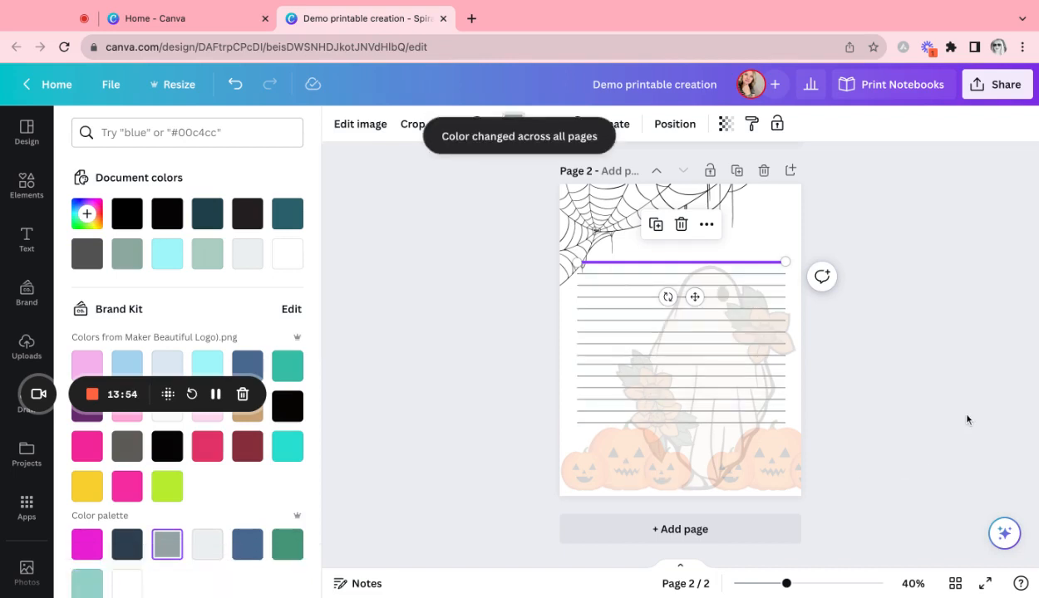
pyautogui.click(966, 420)
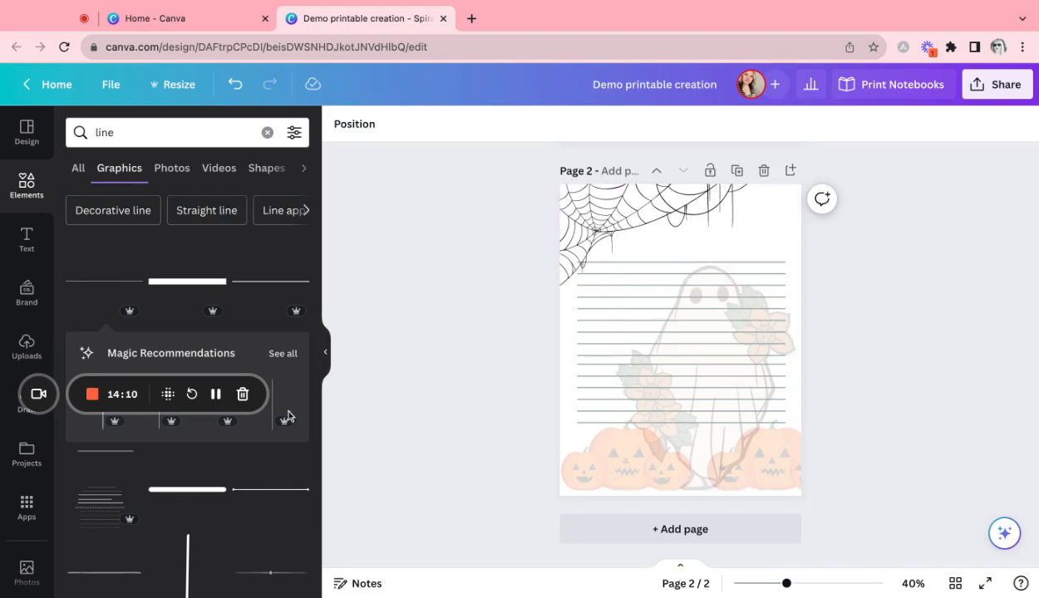
# - Add another thin straight line and place it, about 3.4 in wide, above the ruled lines near the page's upper-right edge
pyautogui.click(107, 288)
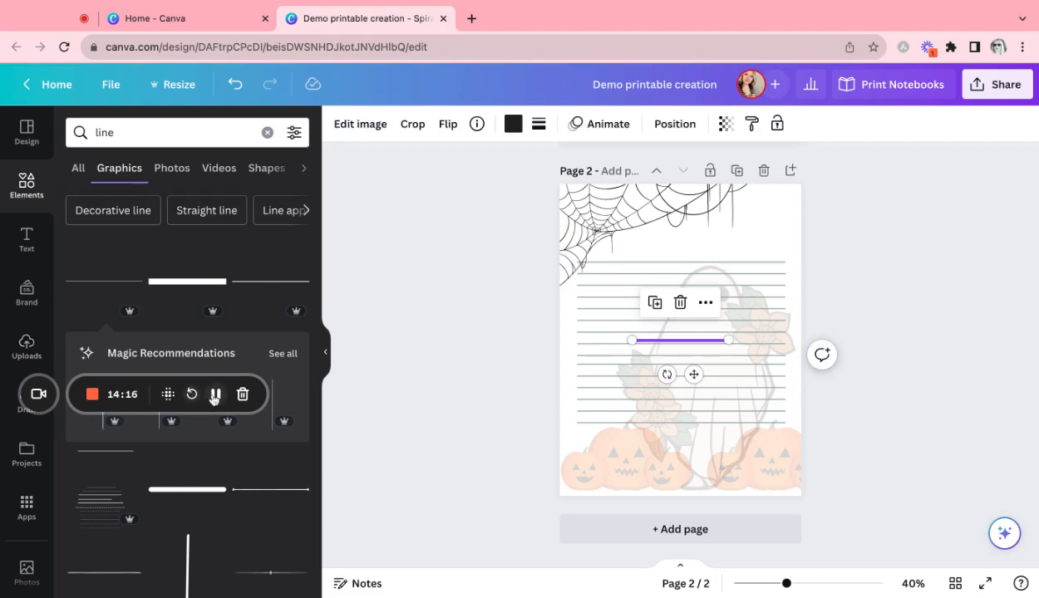
pyautogui.moveTo(697, 346); pyautogui.dragTo(700, 315)
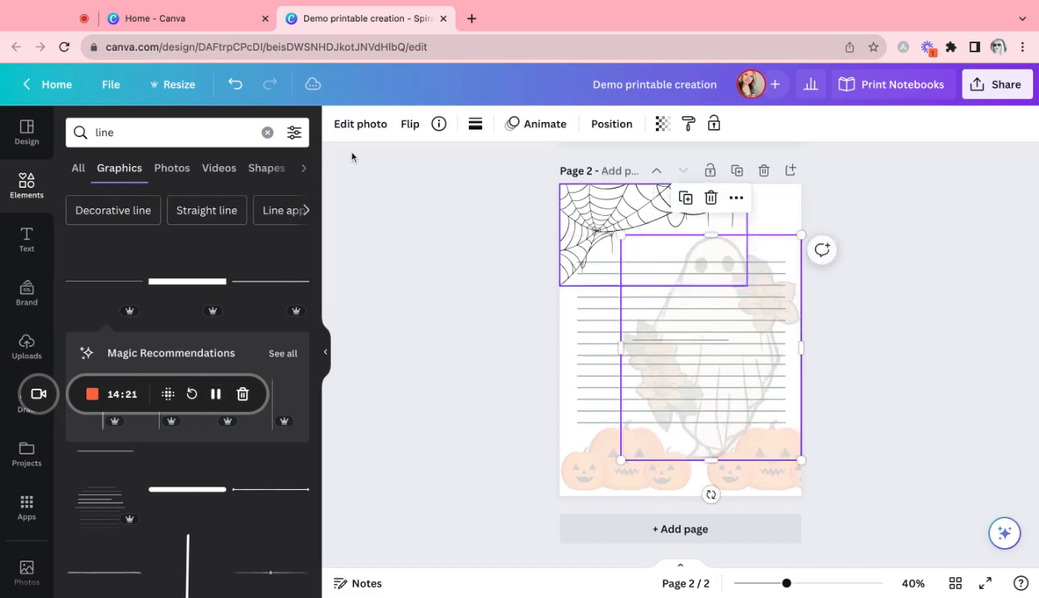
pyautogui.click(235, 84)
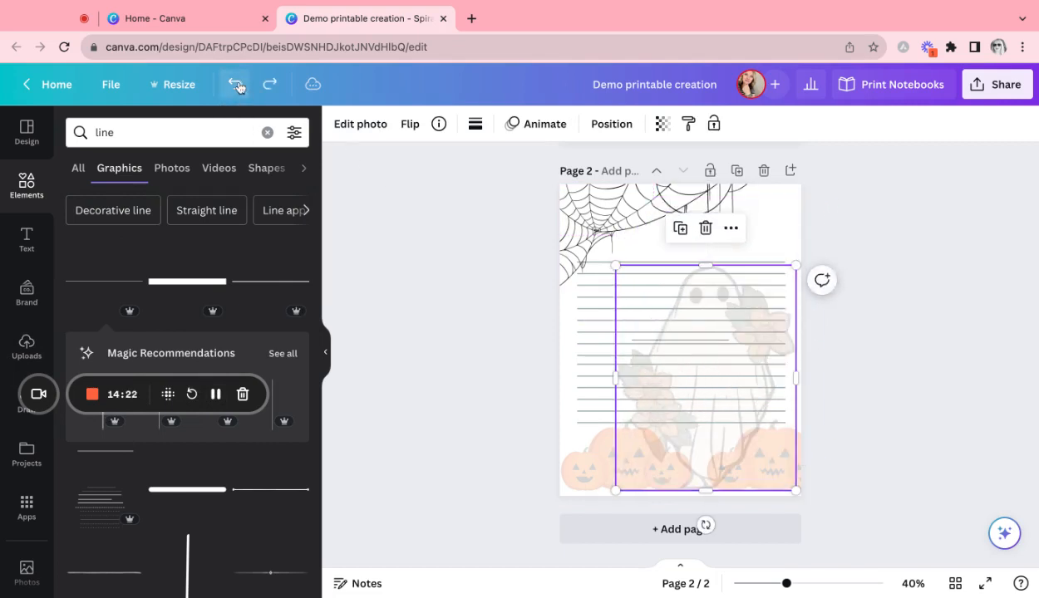
pyautogui.click(767, 239)
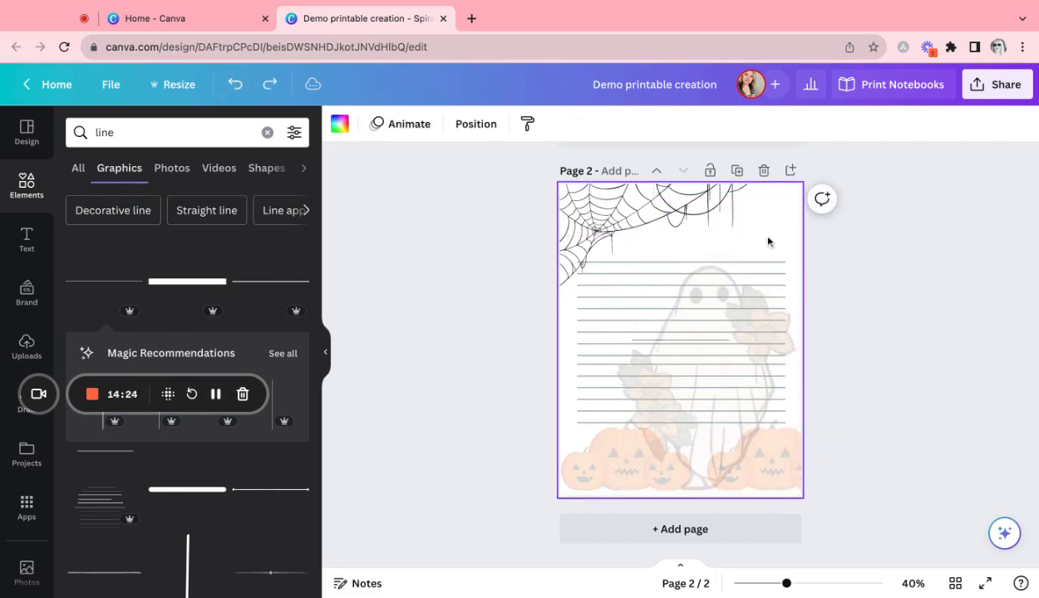
pyautogui.click(705, 341)
pyautogui.moveTo(705, 343); pyautogui.dragTo(771, 229)
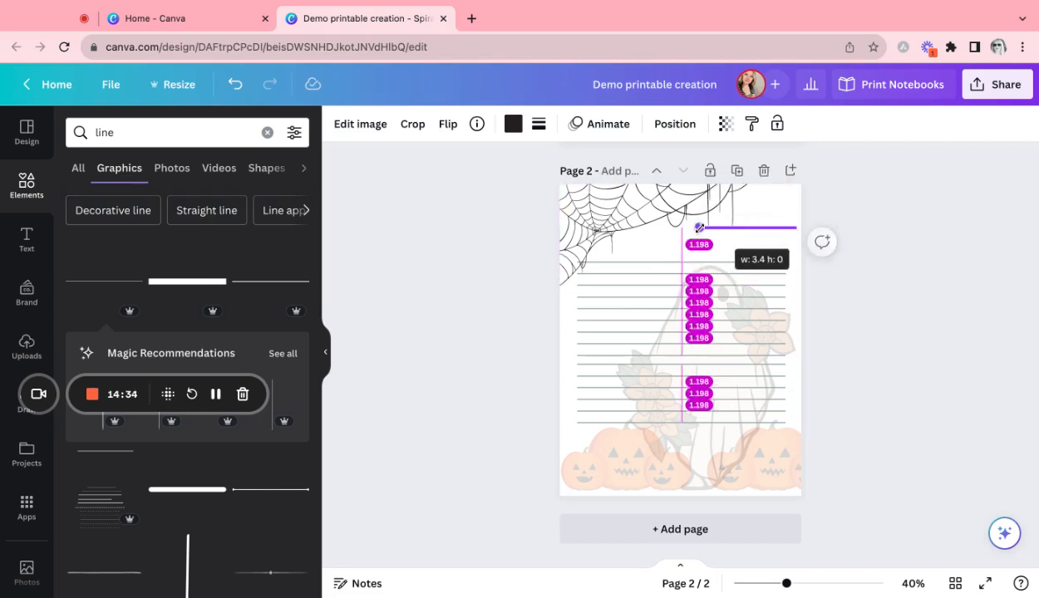
pyautogui.click(773, 244)
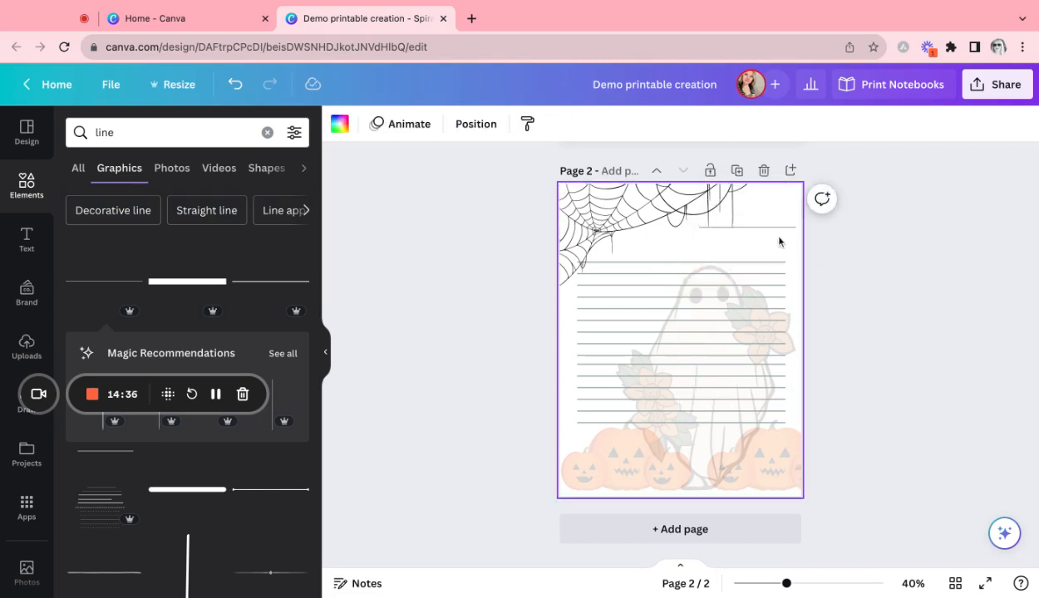
pyautogui.moveTo(768, 229); pyautogui.dragTo(766, 233)
pyautogui.click(864, 222)
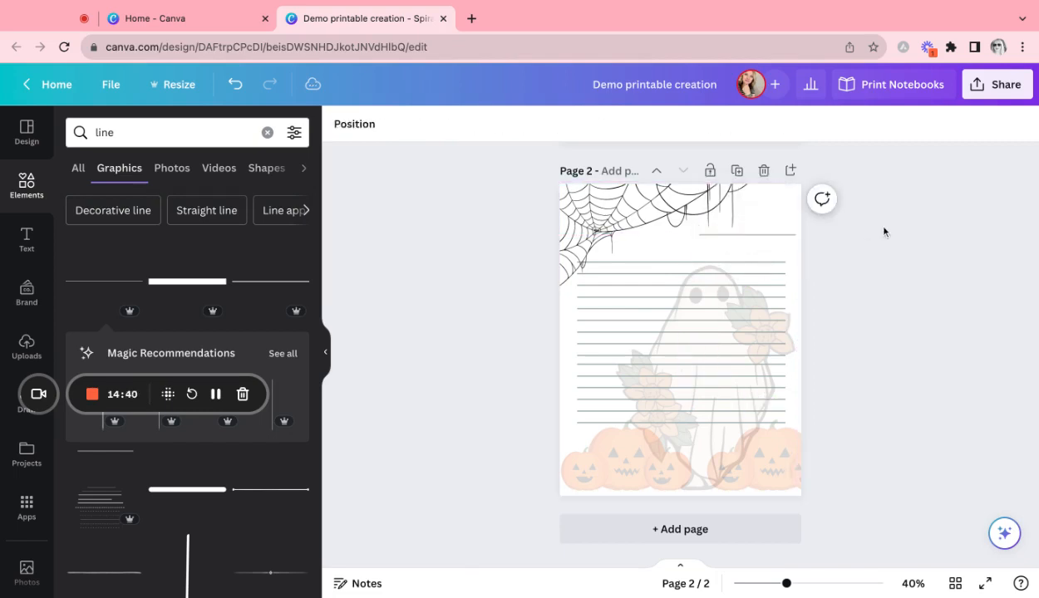
# - Shift the short upper line left so its right end aligns with the right ends of the ruled lines
pyautogui.click(785, 237)
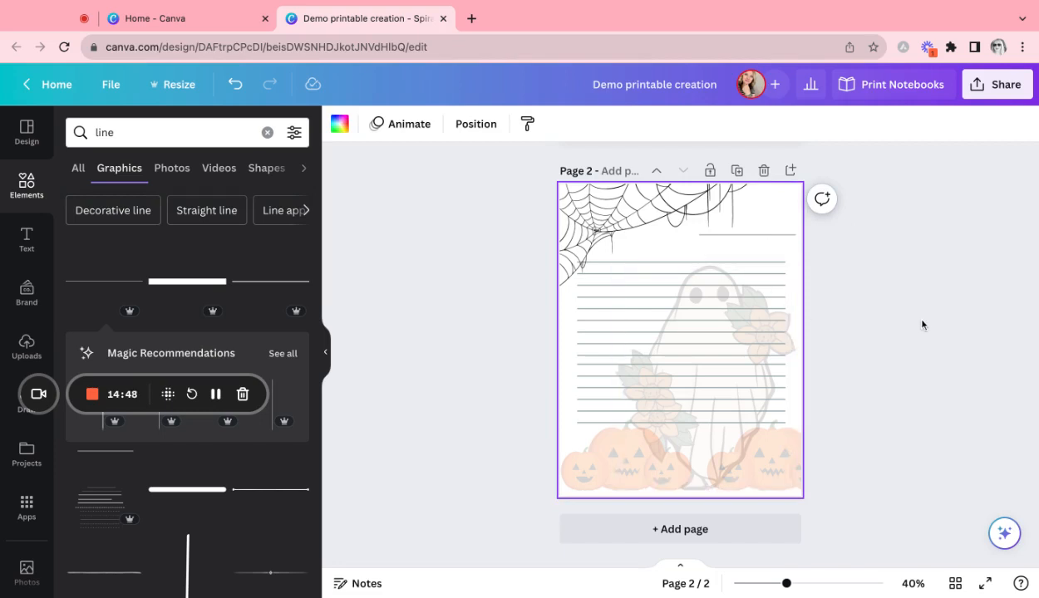
pyautogui.click(899, 311)
pyautogui.click(781, 238)
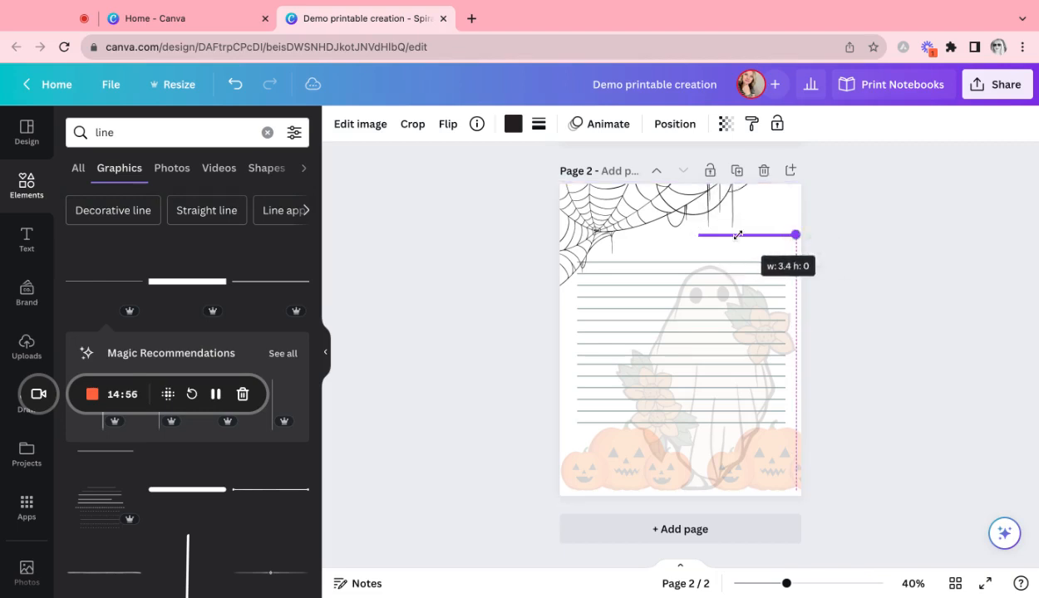
pyautogui.click(869, 229)
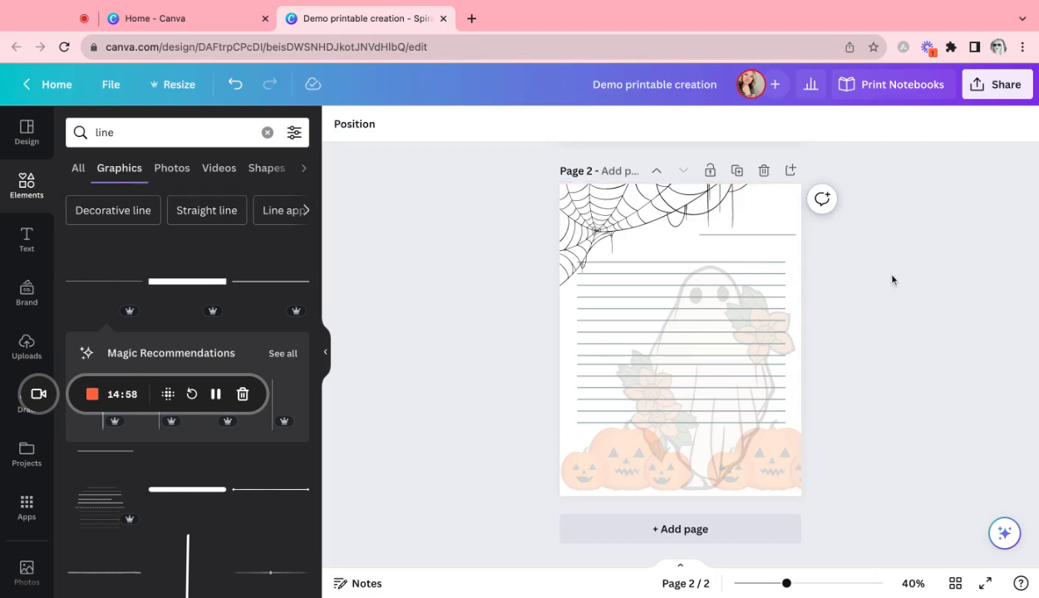
pyautogui.moveTo(789, 236); pyautogui.dragTo(778, 238)
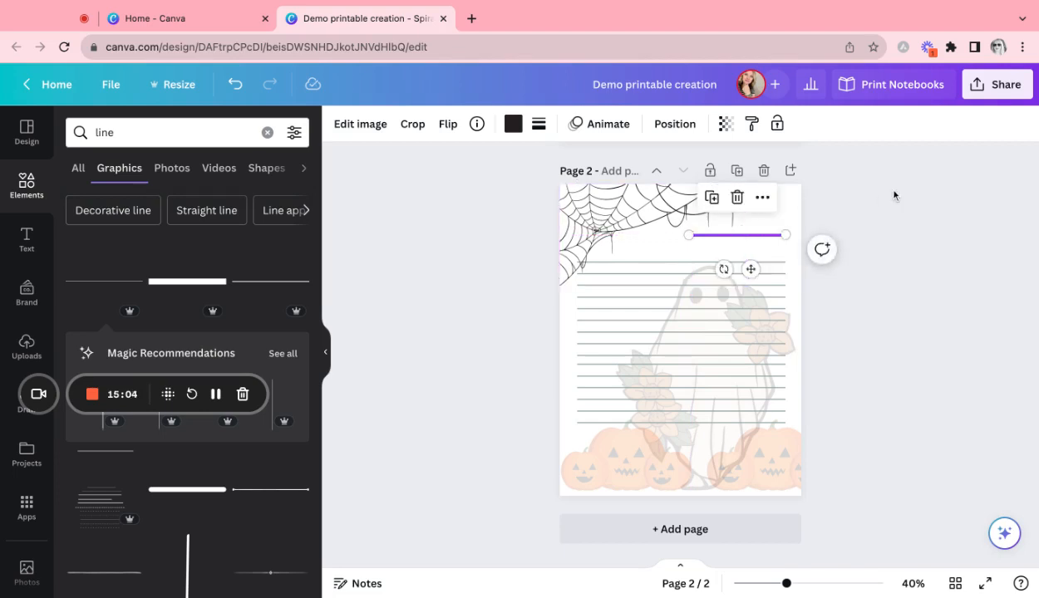
pyautogui.click(929, 205)
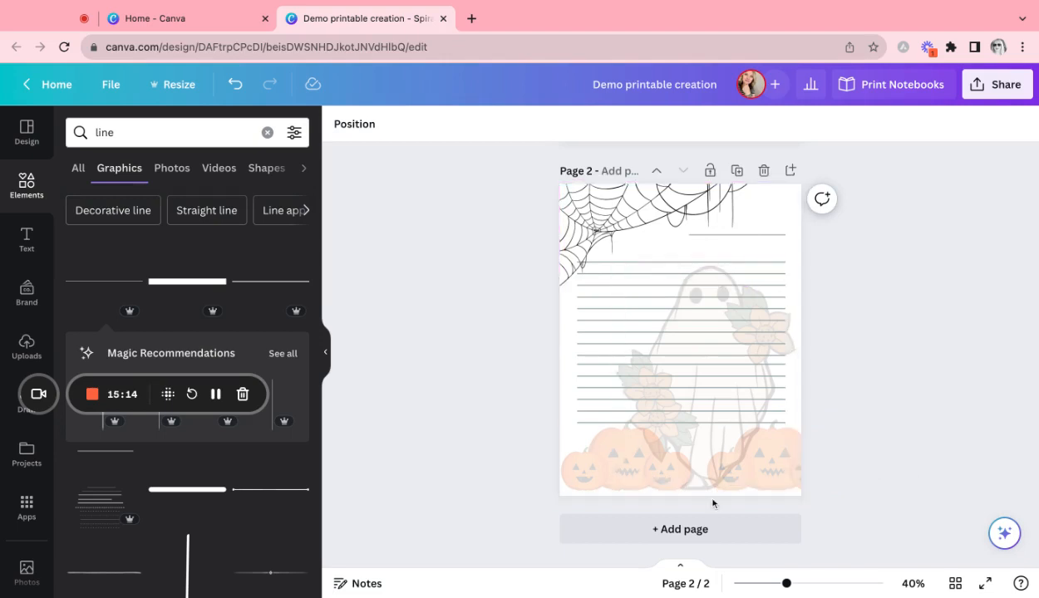
# - Search the elements library for "candles" across all element types
pyautogui.click(78, 168)
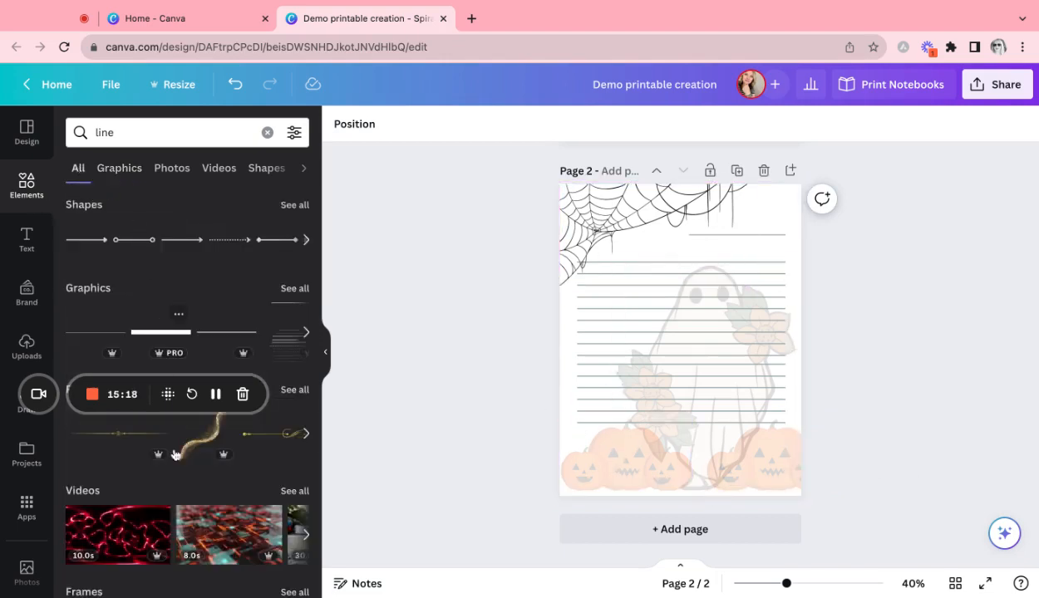
pyautogui.click(137, 133)
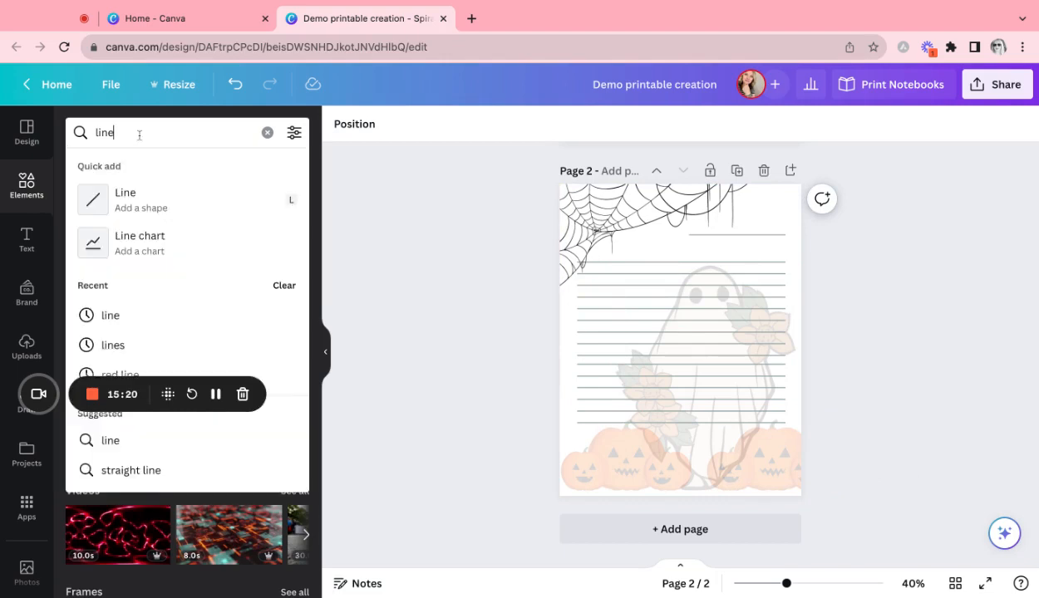
pyautogui.moveTo(137, 133); pyautogui.dragTo(73, 133)
pyautogui.press('BackSpace')
pyautogui.write('candke')
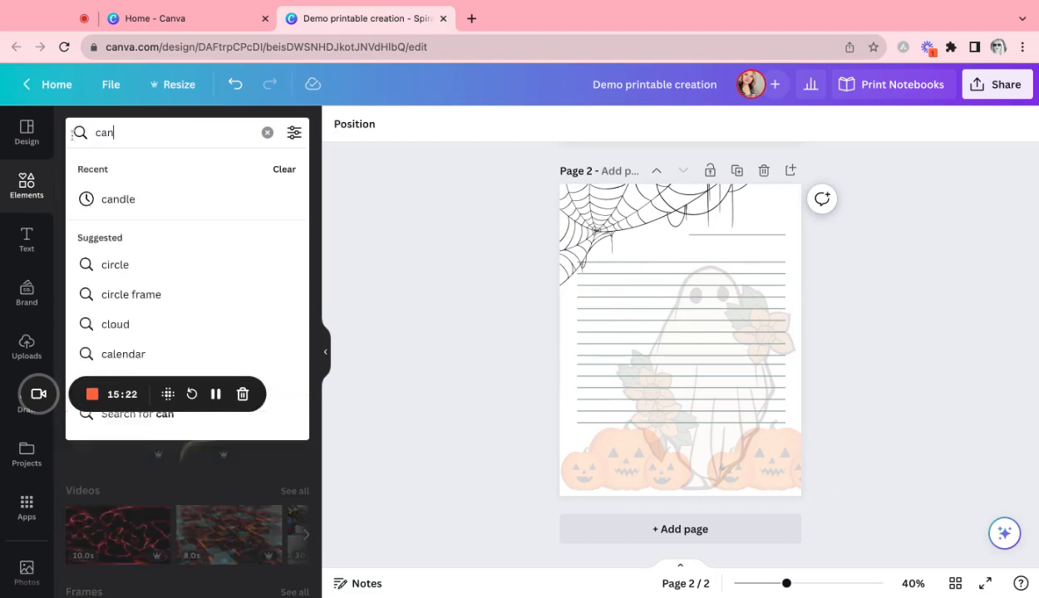
pyautogui.press('BackSpace')
pyautogui.press('BackSpace')
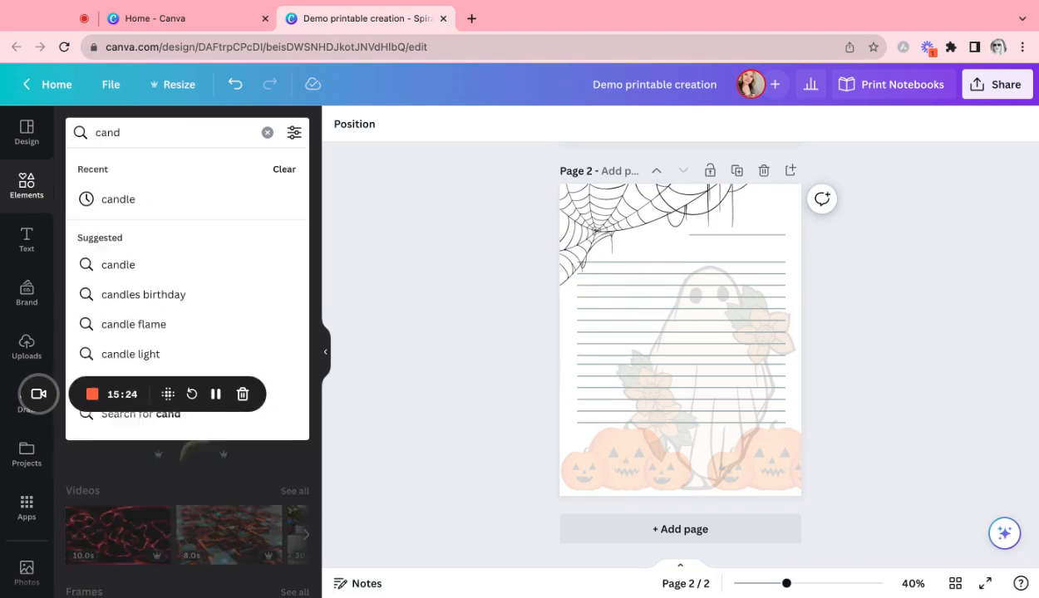
pyautogui.write('les')
pyautogui.press('Return')
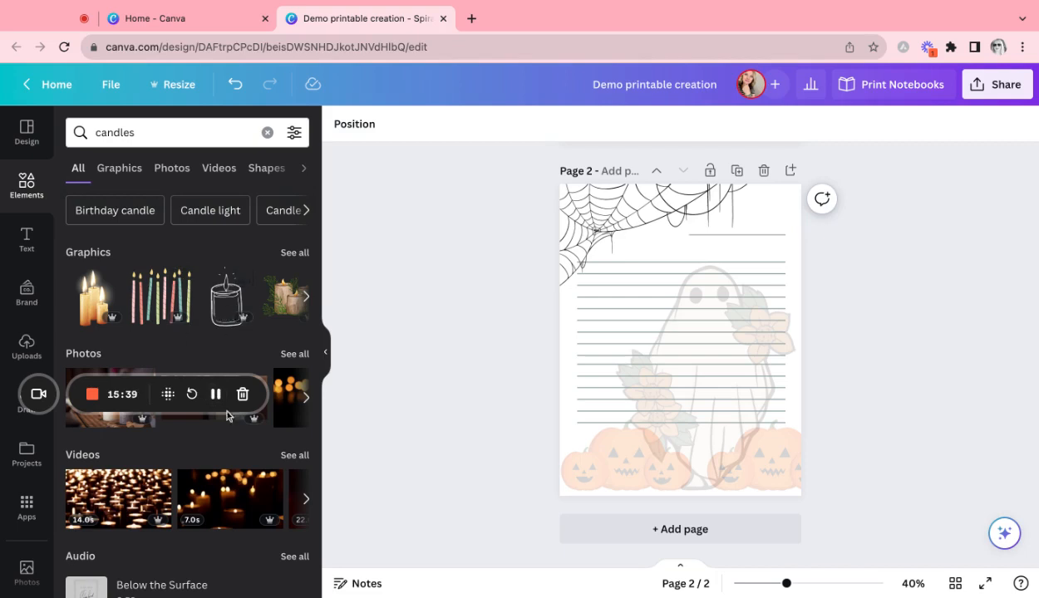
# - Limit the candle results to graphics and browse through the available designs
pyautogui.click(126, 174)
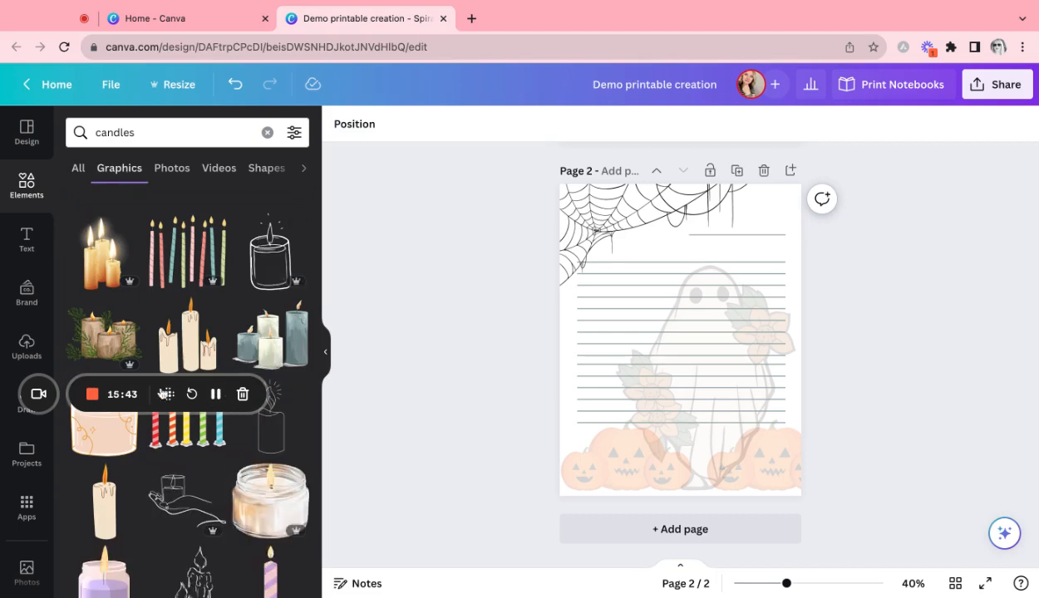
pyautogui.moveTo(152, 389); pyautogui.dragTo(163, 564)
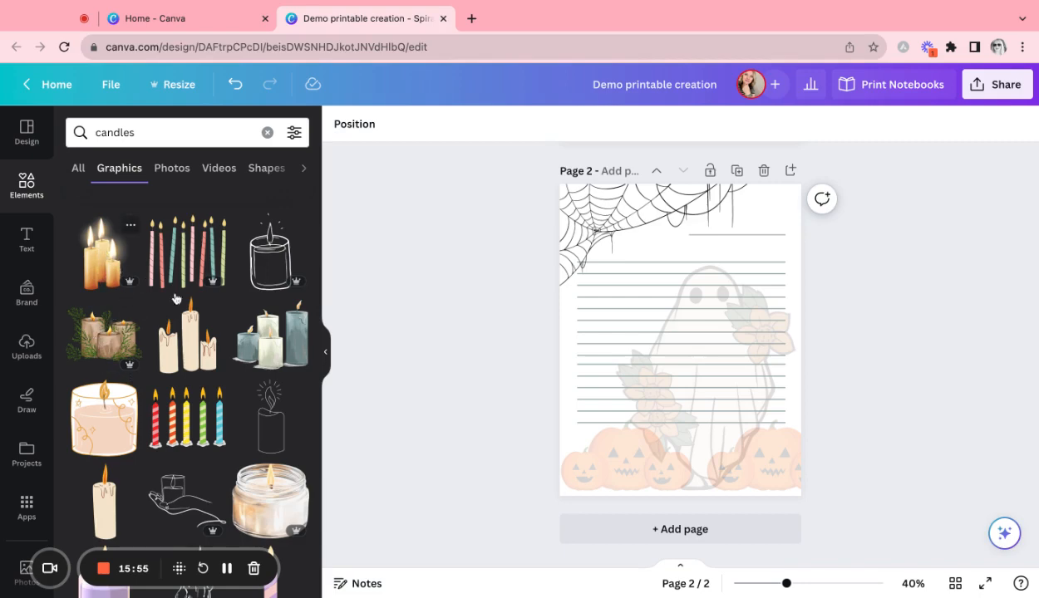
pyautogui.scroll(-3, 212, 416)
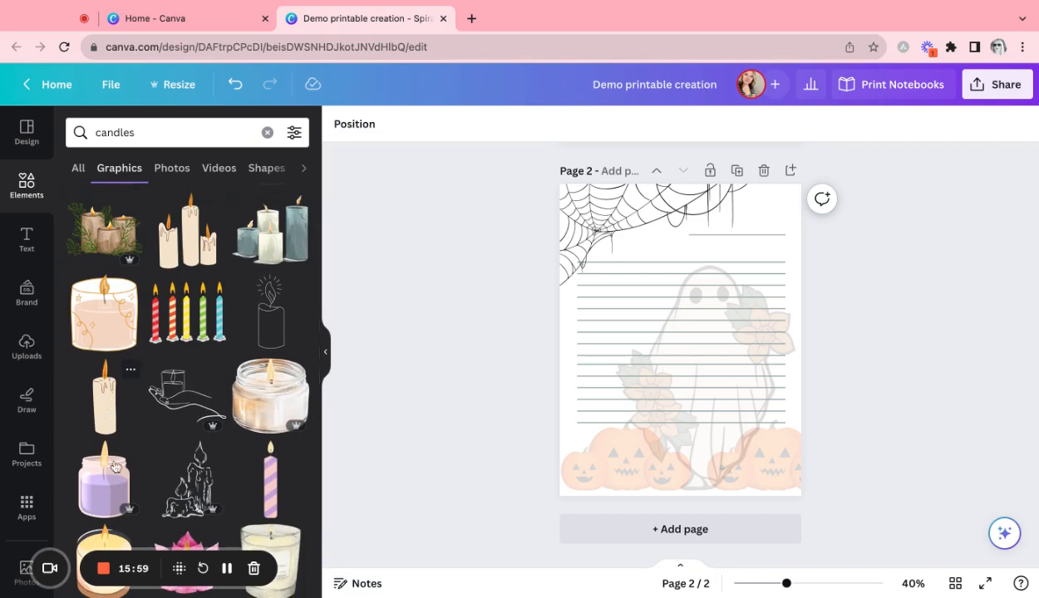
pyautogui.scroll(-4, 220, 461)
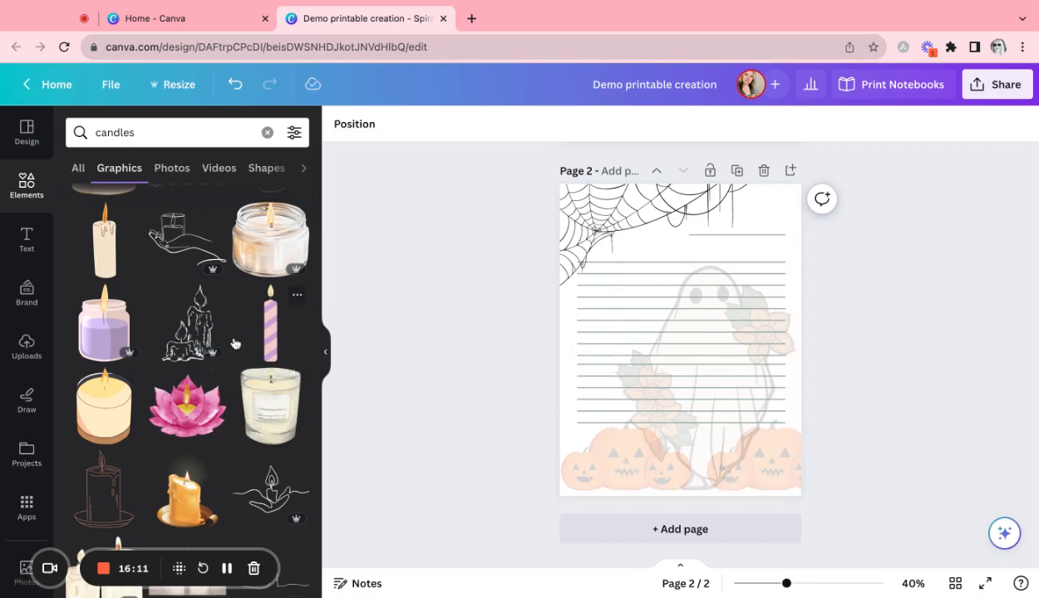
pyautogui.scroll(3, 232, 341)
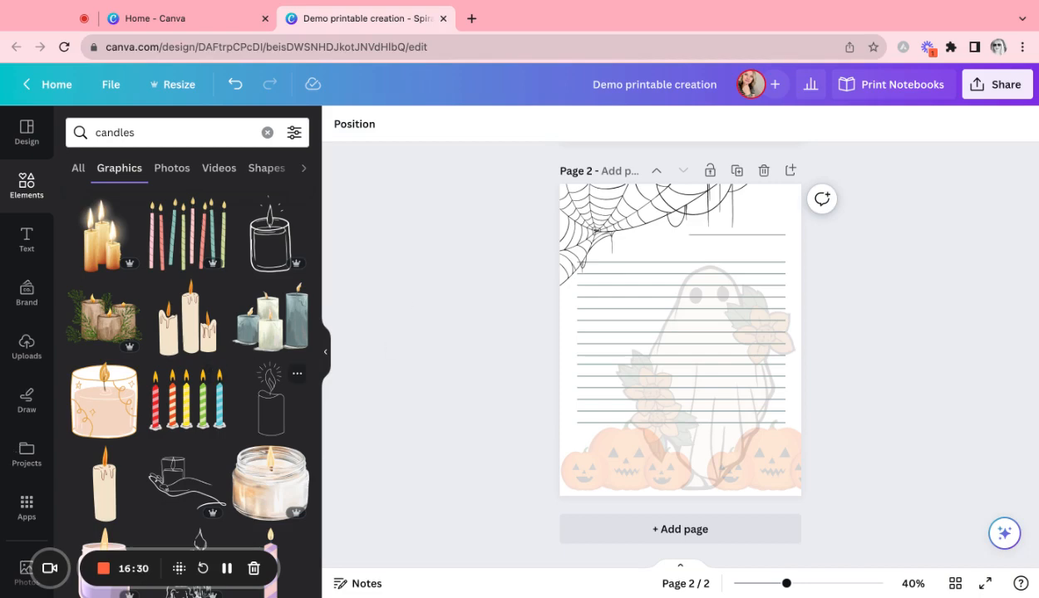
# - Browse the font combinations and add the recently used "Beach Please" text design to page 2
pyautogui.click(27, 241)
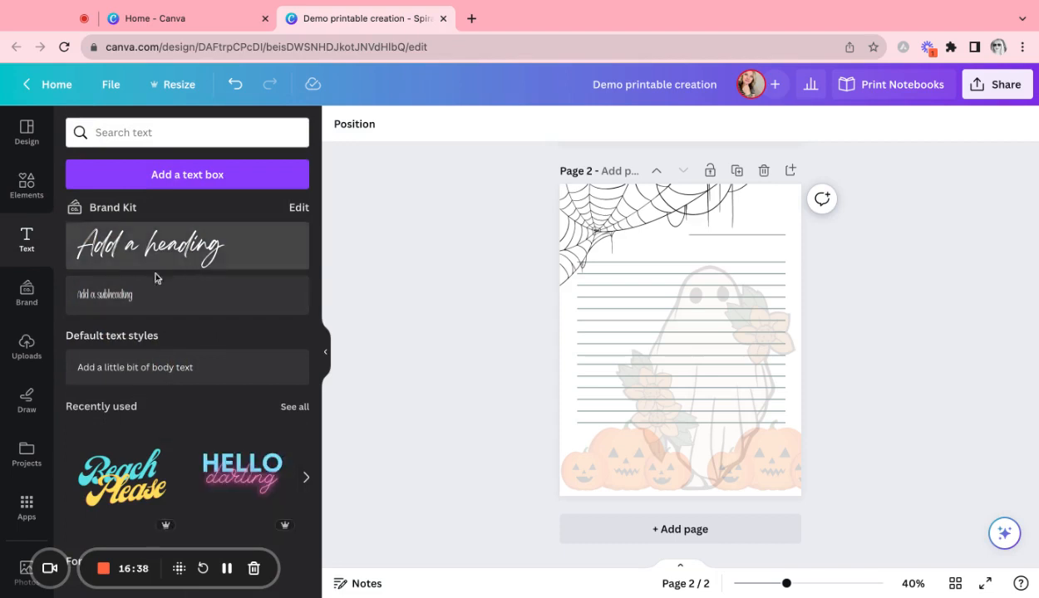
pyautogui.scroll(-5, 192, 462)
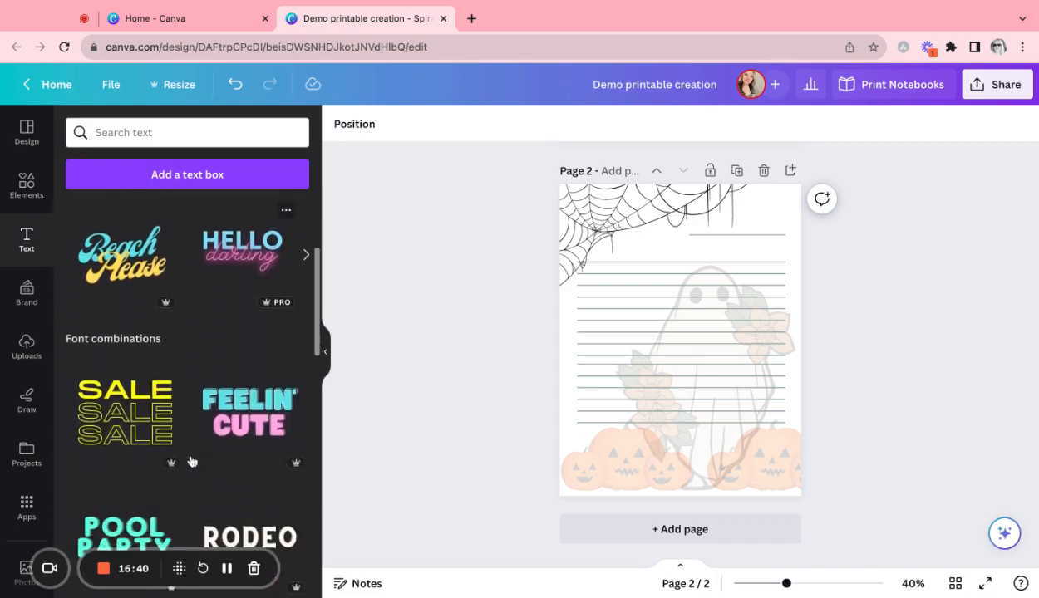
pyautogui.scroll(-8, 191, 461)
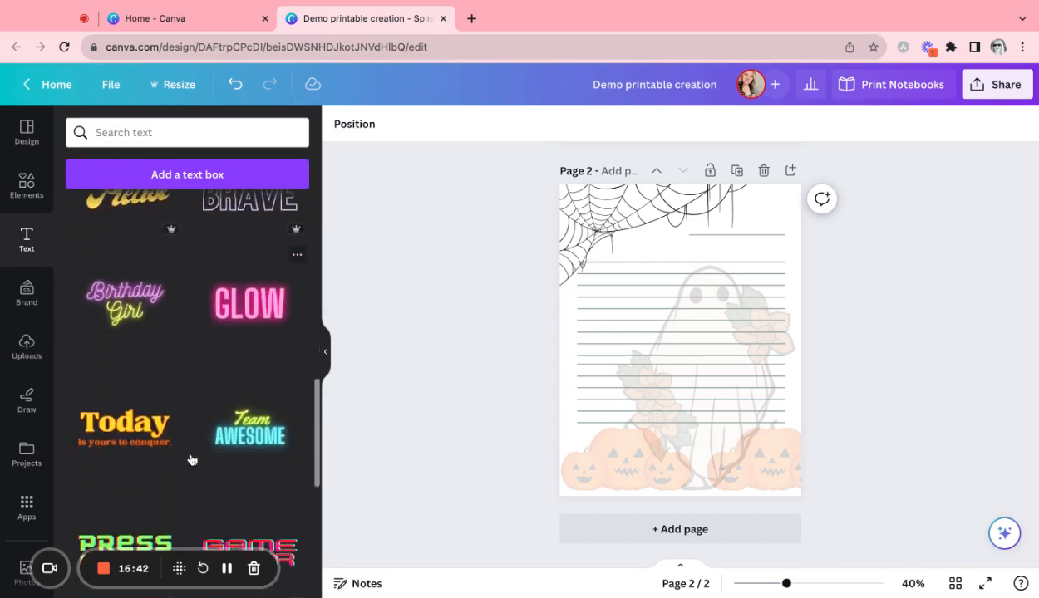
pyautogui.scroll(-5, 191, 459)
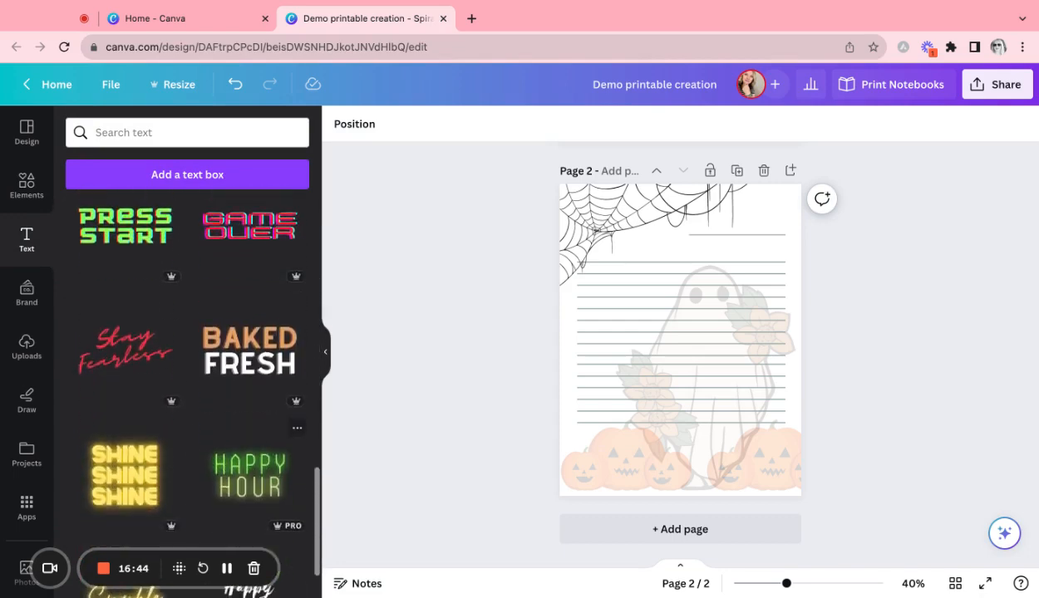
pyautogui.scroll(20, 235, 490)
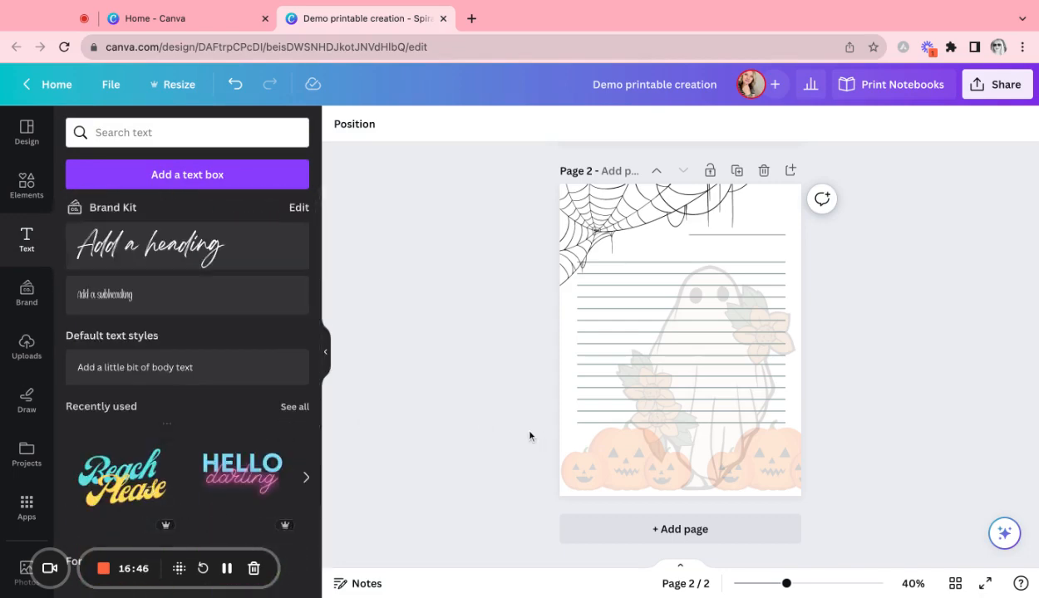
pyautogui.click(135, 480)
pyautogui.click(685, 332)
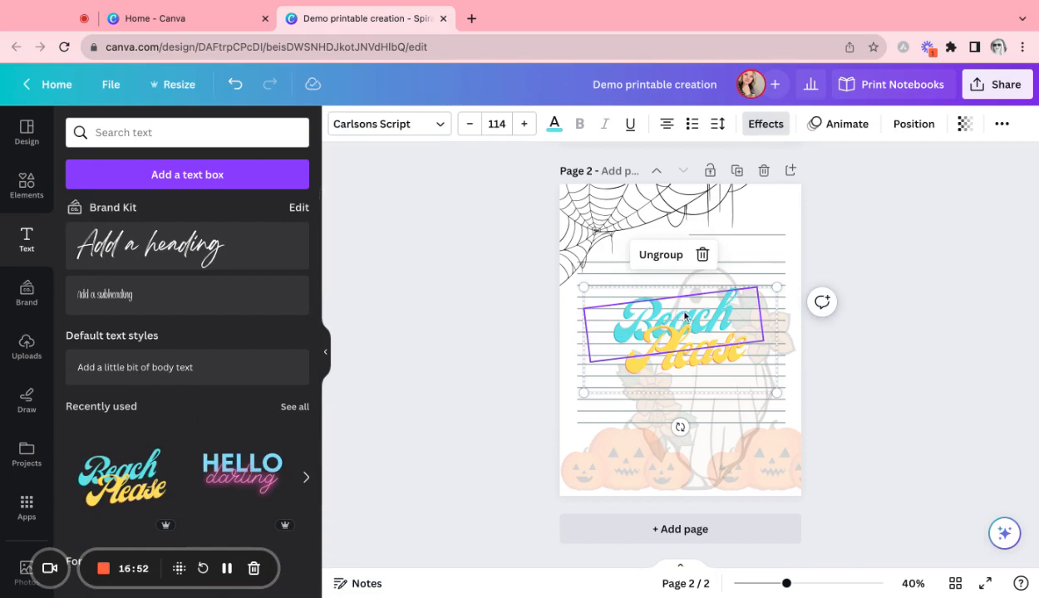
# - Change the text design's wording to "Boo" on the upper line and "bash" on the lower line
pyautogui.doubleClick(679, 319)
pyautogui.write('Beo')
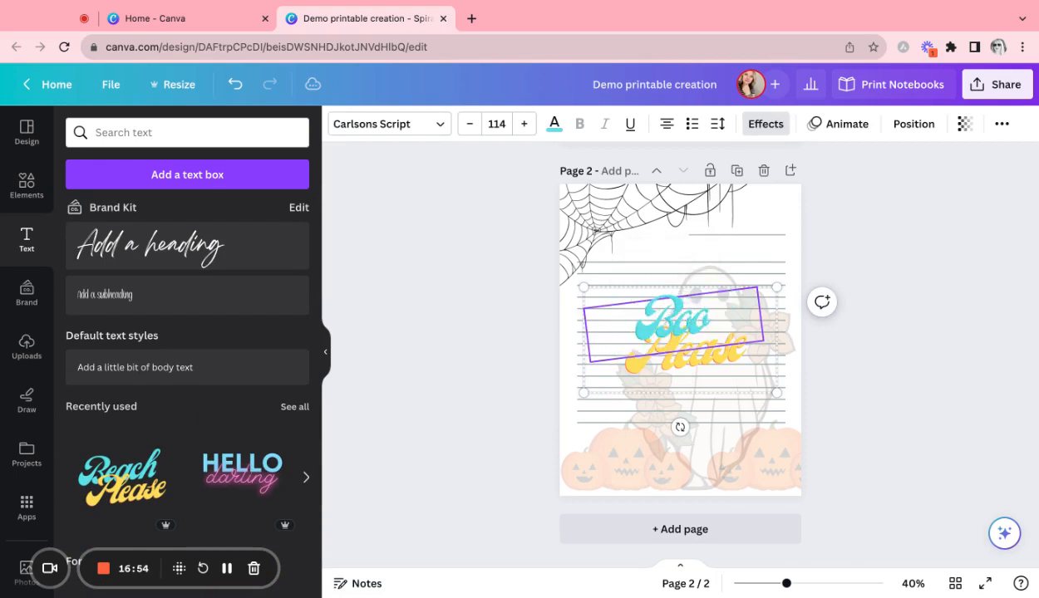
pyautogui.click(714, 354)
pyautogui.doubleClick(716, 361)
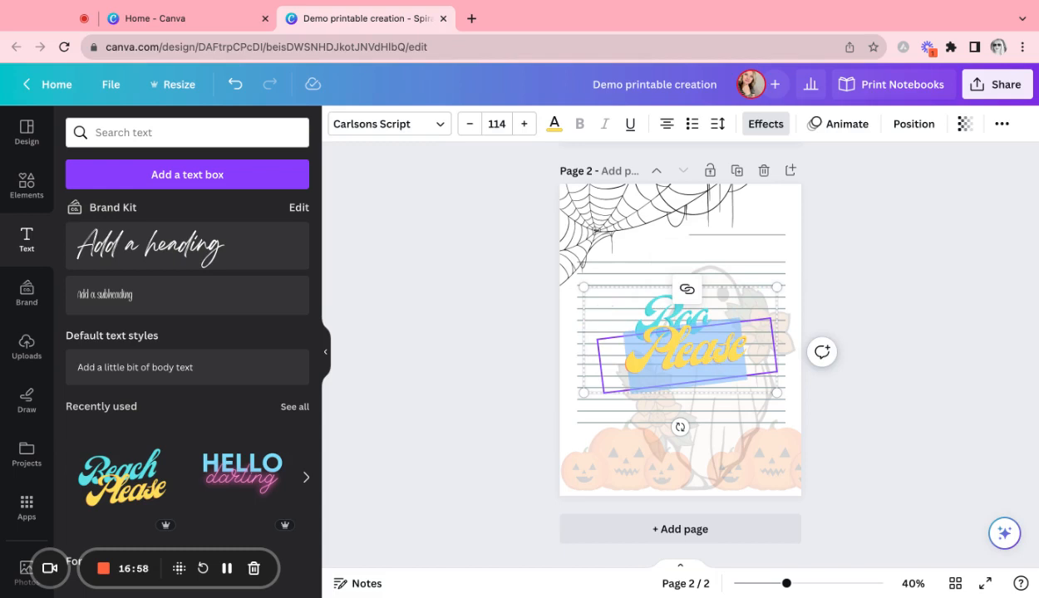
pyautogui.write('bash')
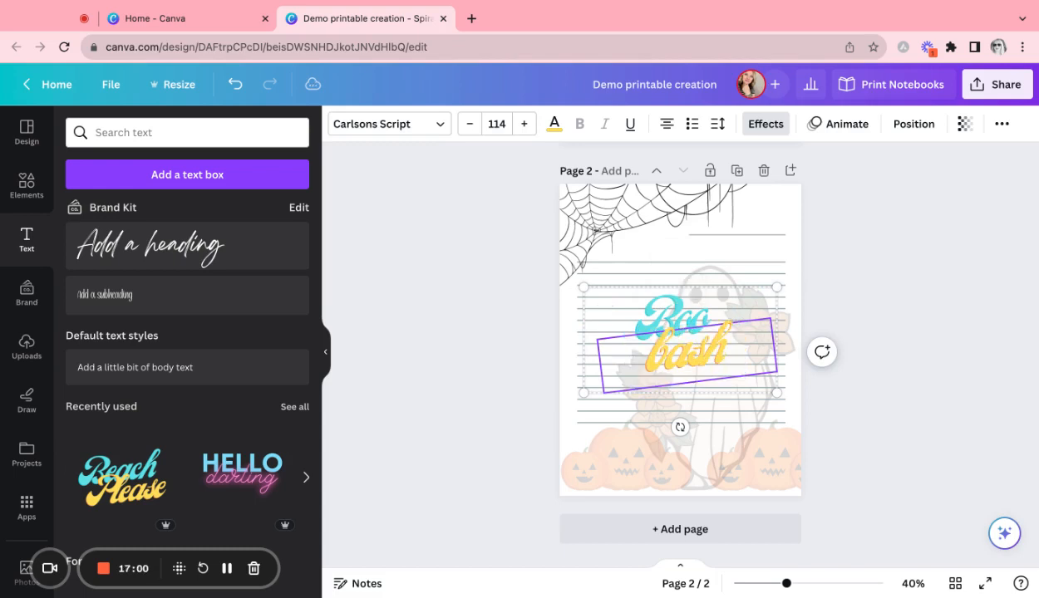
pyautogui.click(1022, 288)
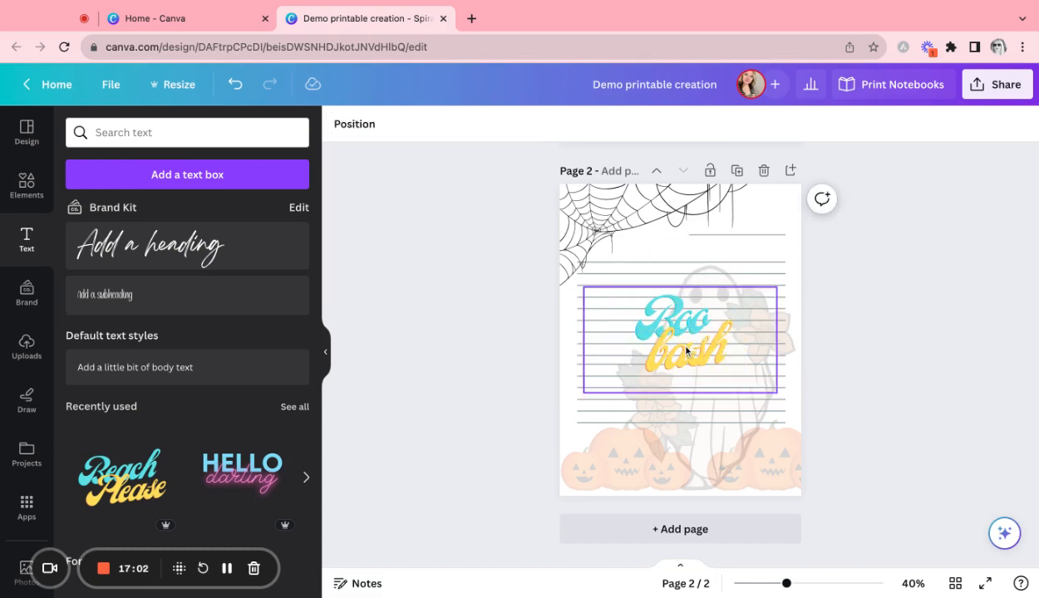
# - Recolor "bash" burnt orange and "Boo" light orange using the Pastel Dreams brand palette
pyautogui.click(688, 350)
pyautogui.click(556, 124)
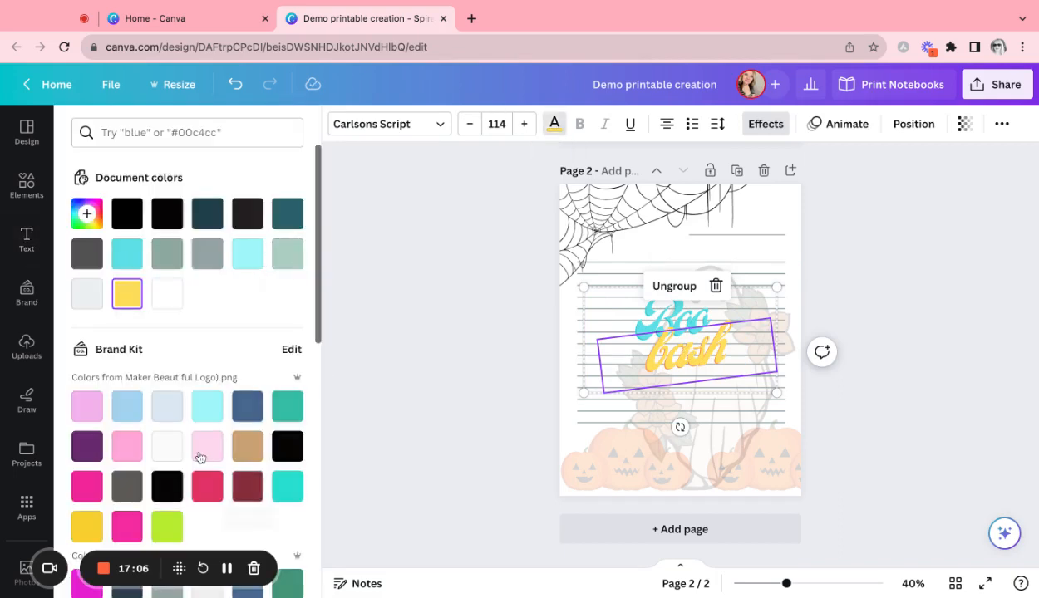
pyautogui.scroll(-3, 199, 457)
pyautogui.click(293, 514)
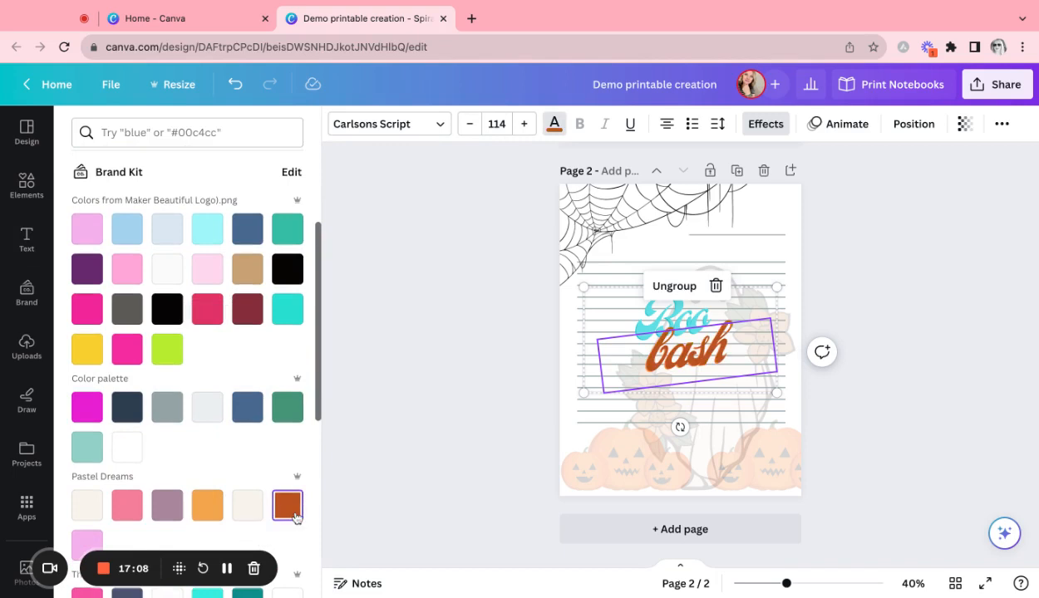
pyautogui.click(677, 317)
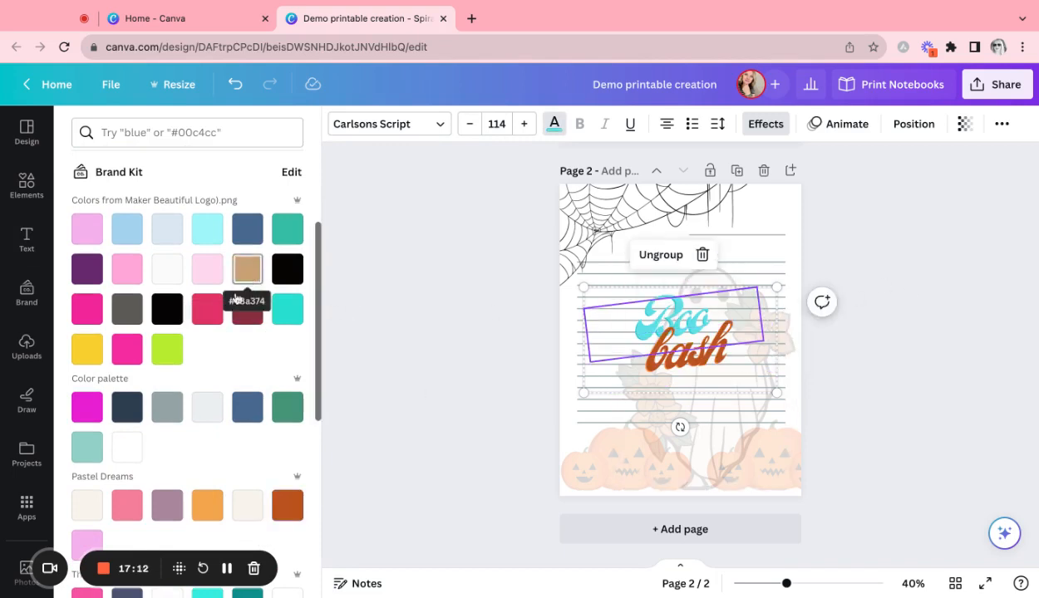
pyautogui.click(208, 505)
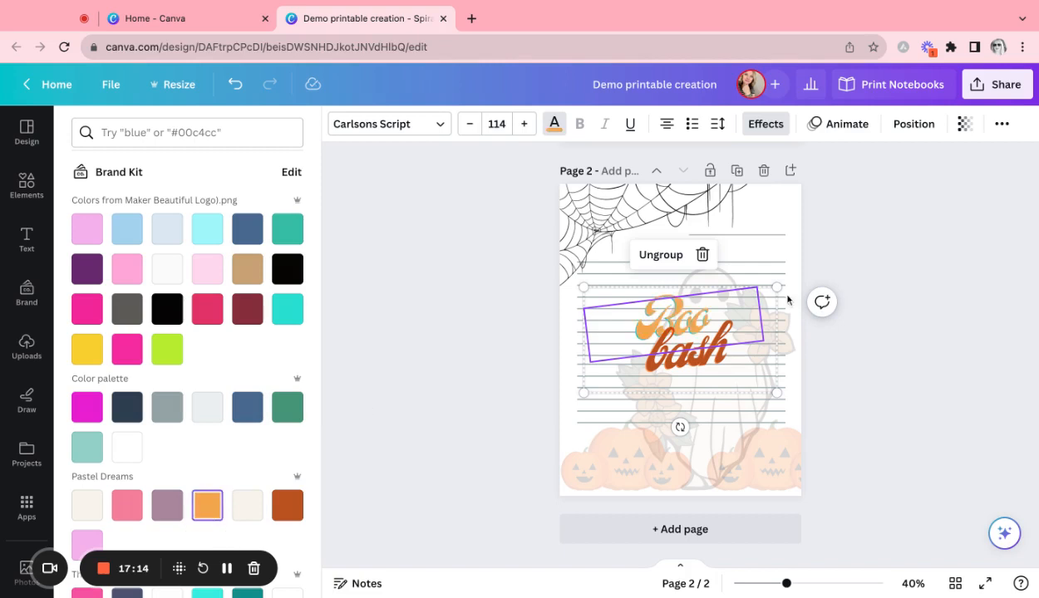
pyautogui.click(885, 258)
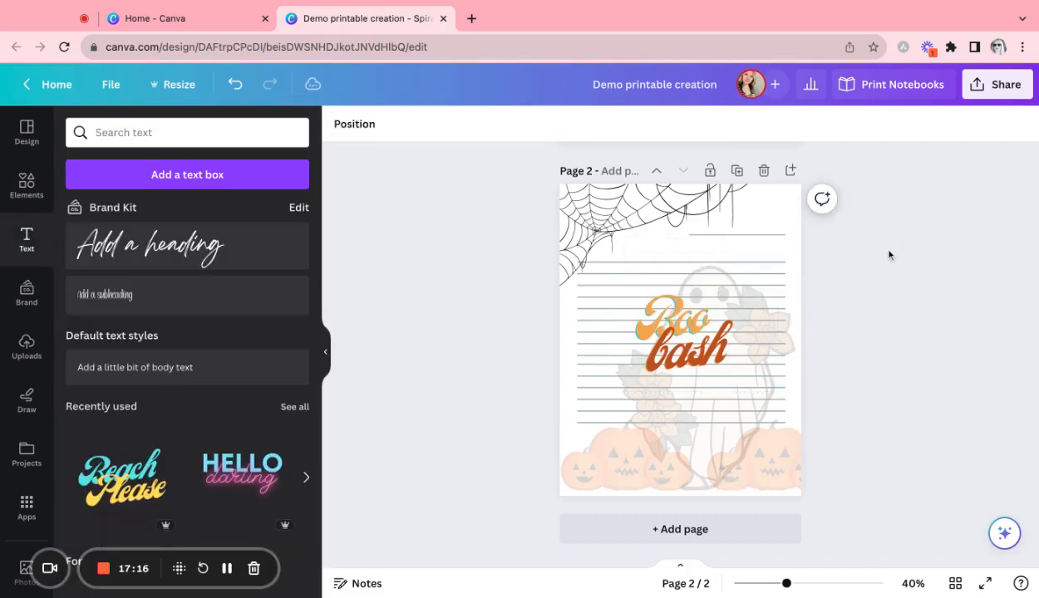
# - Move the "Boo bash" design to the page's upper-right corner and shrink it to fit above the short line
pyautogui.click(682, 345)
pyautogui.moveTo(681, 345); pyautogui.dragTo(742, 238)
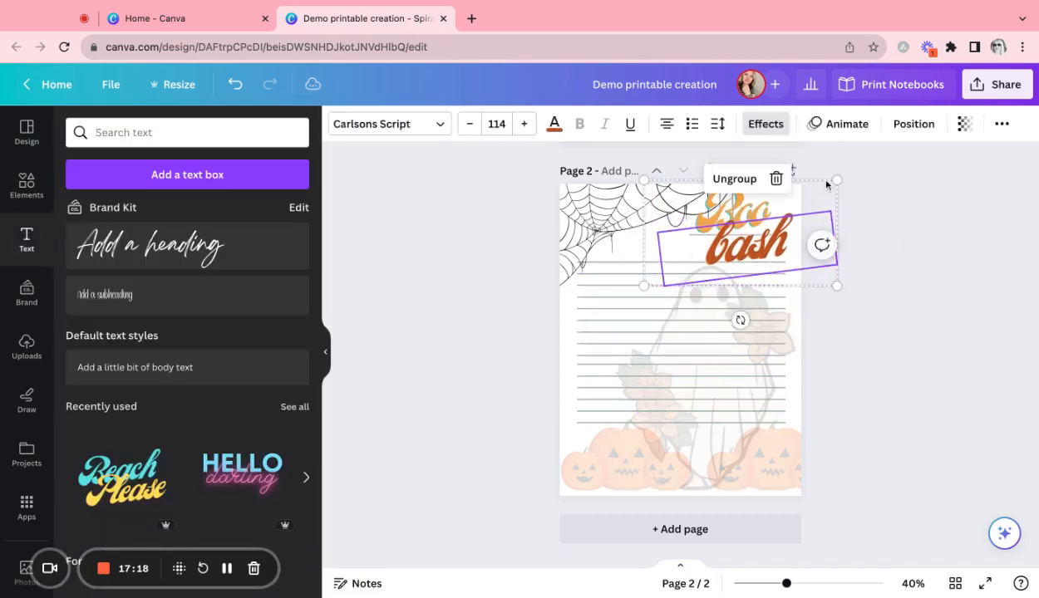
pyautogui.moveTo(837, 180); pyautogui.dragTo(762, 211)
pyautogui.click(951, 255)
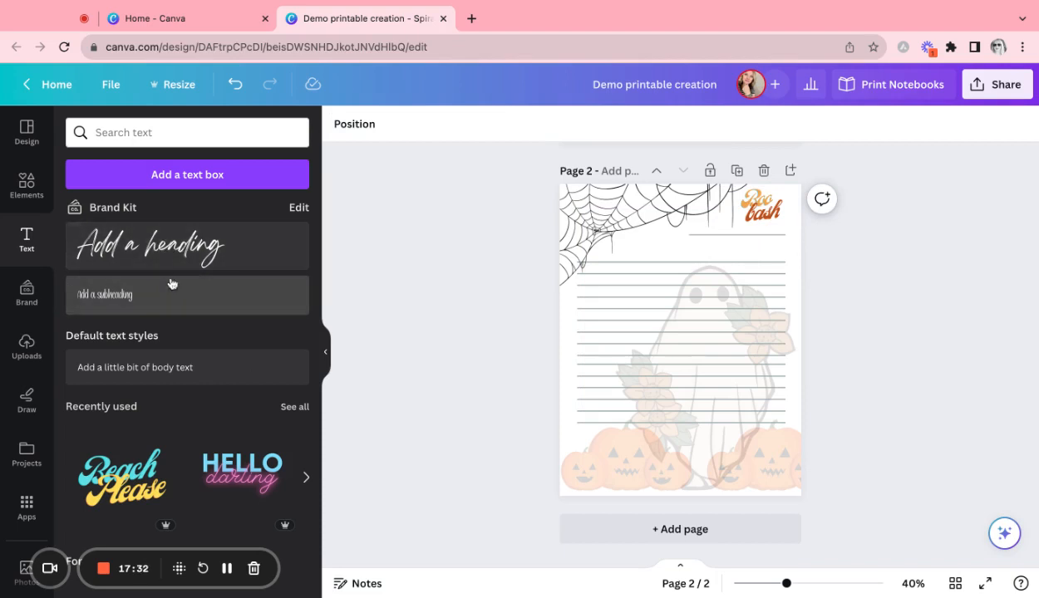
# - Add a body text box reading "makerbeautiful.shop" and move it to the bottom center of the page
pyautogui.click(184, 373)
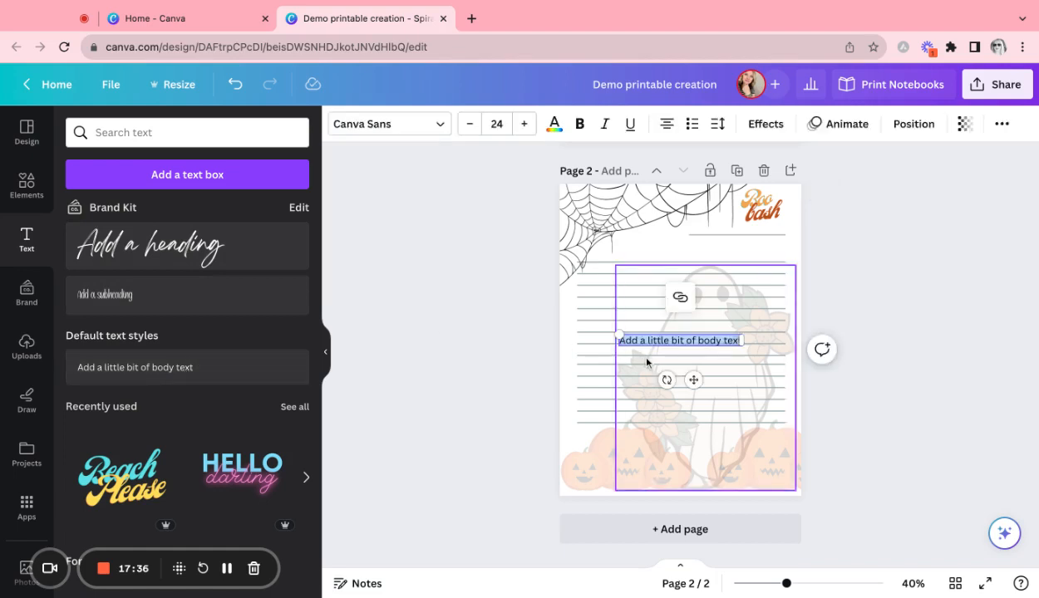
pyautogui.write('maker')
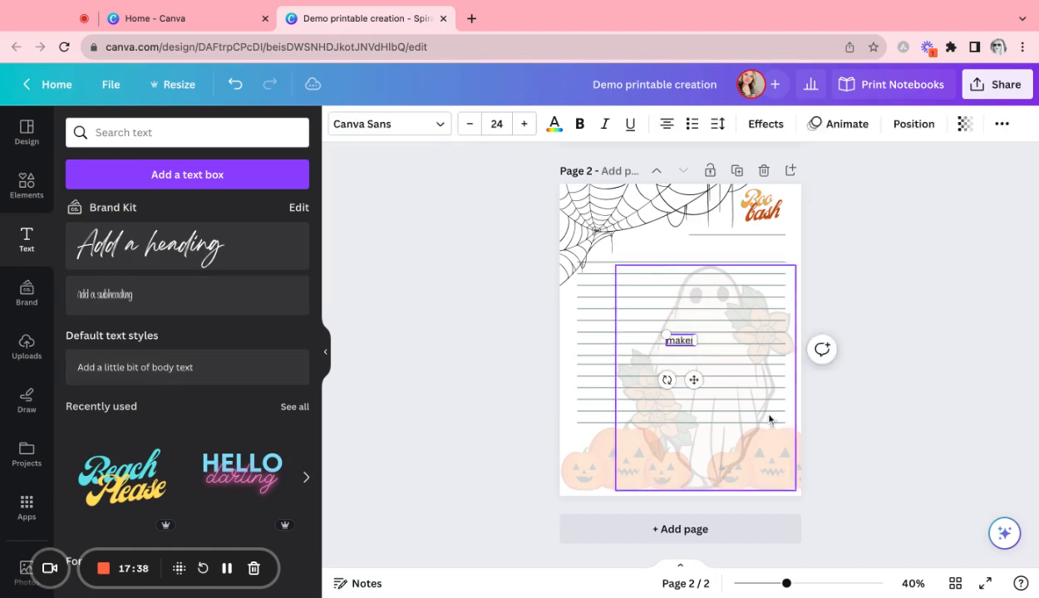
pyautogui.write('beautiful')
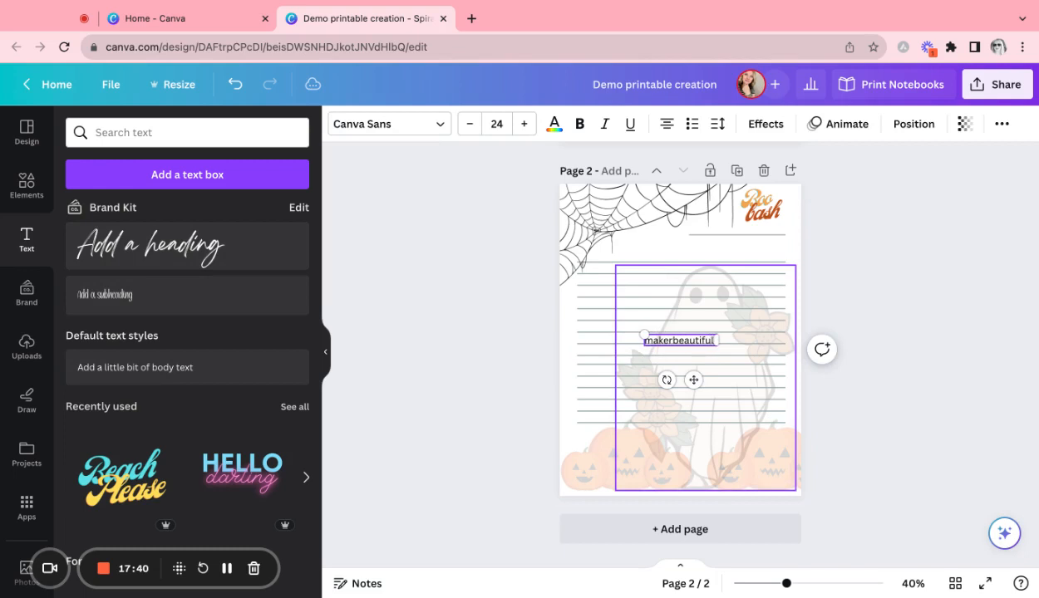
pyautogui.write('.shop')
pyautogui.click(993, 405)
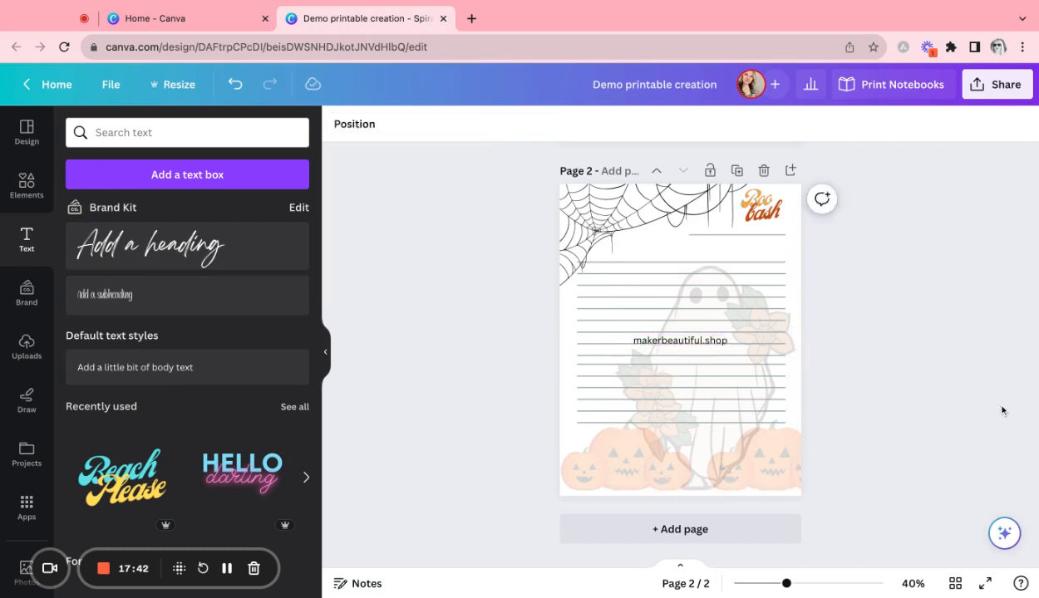
pyautogui.click(679, 345)
pyautogui.moveTo(679, 344); pyautogui.dragTo(681, 490)
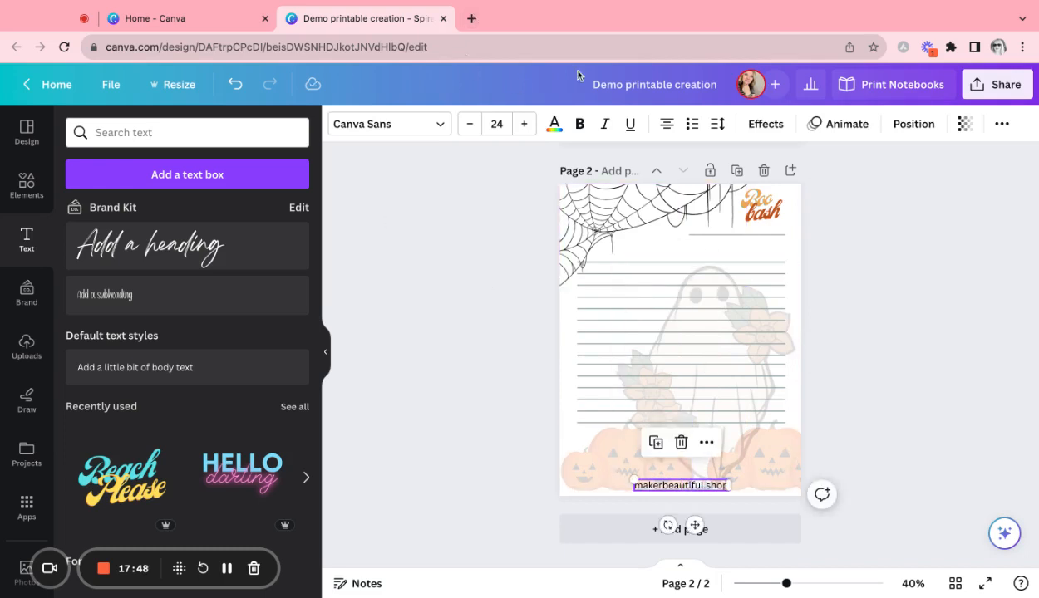
# - Reduce the shop address text at the bottom of the page to font size 14
pyautogui.click(476, 126)
pyautogui.click(471, 124)
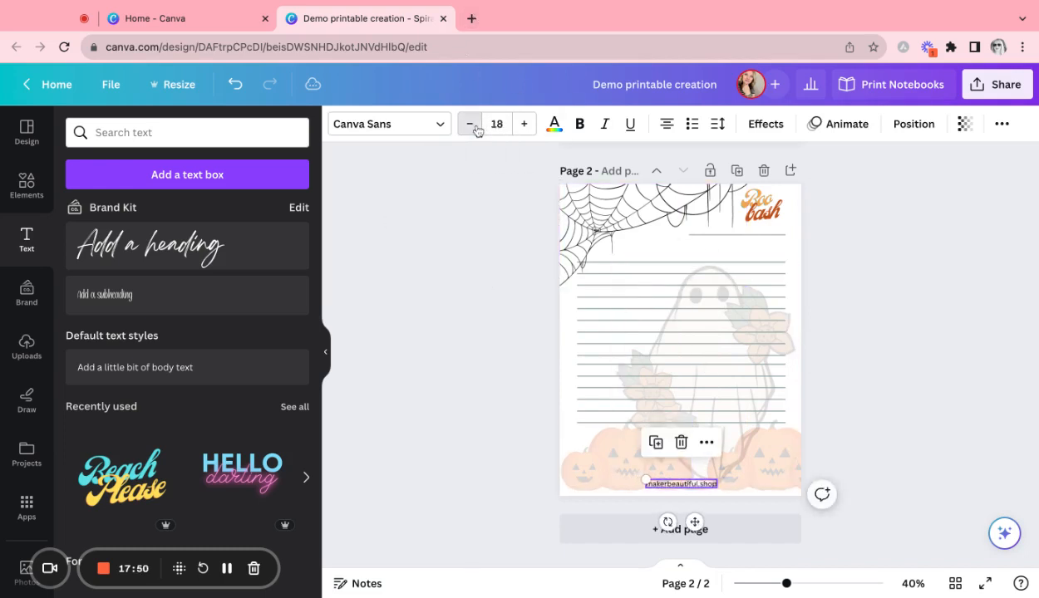
pyautogui.click(471, 125)
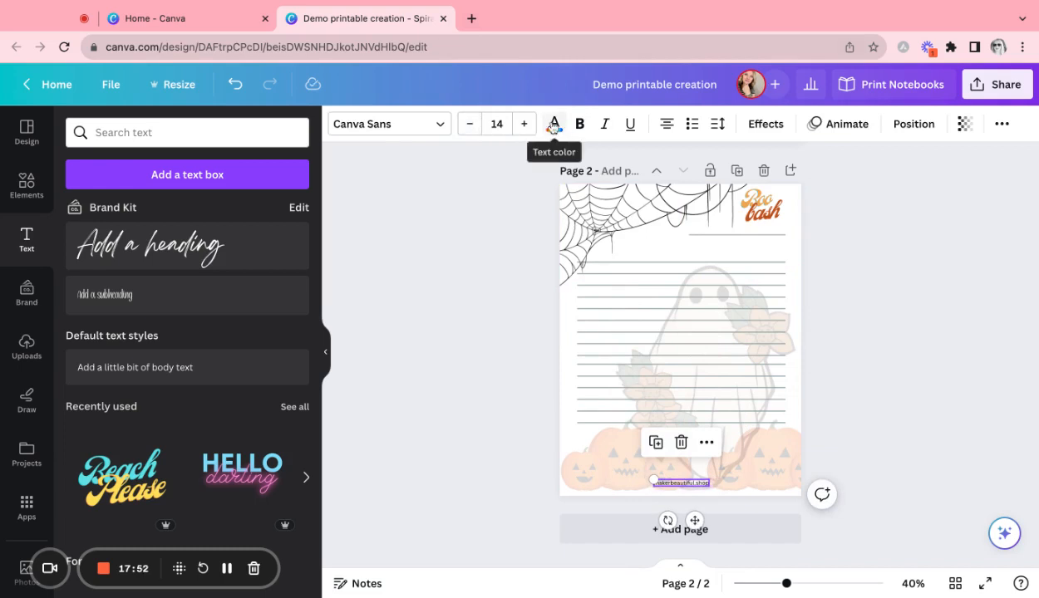
# - Change the shop address text's font to the uploaded font Augustine Regular
pyautogui.click(429, 127)
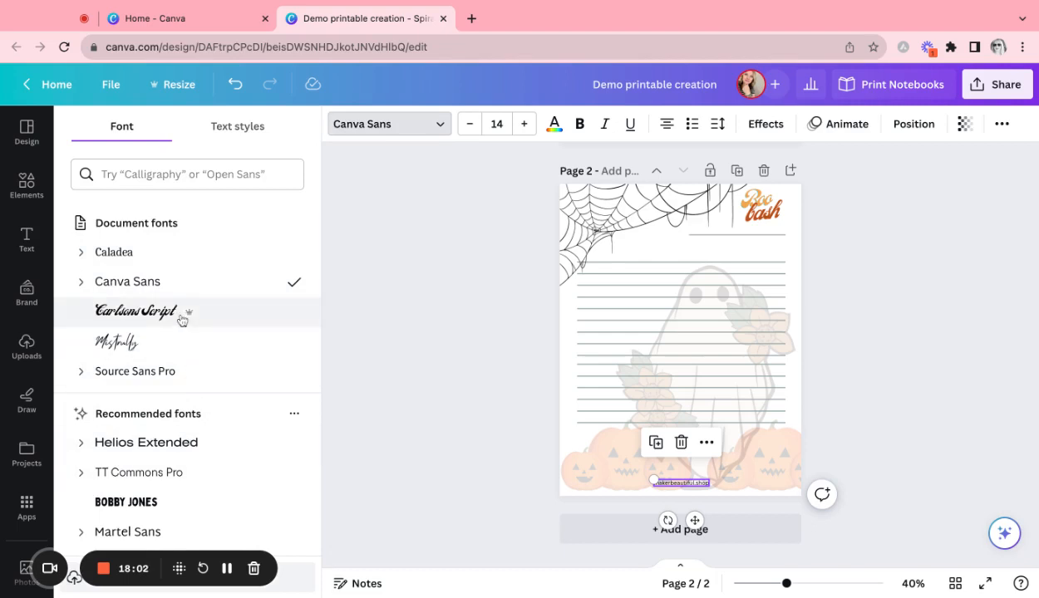
pyautogui.moveTo(196, 321)
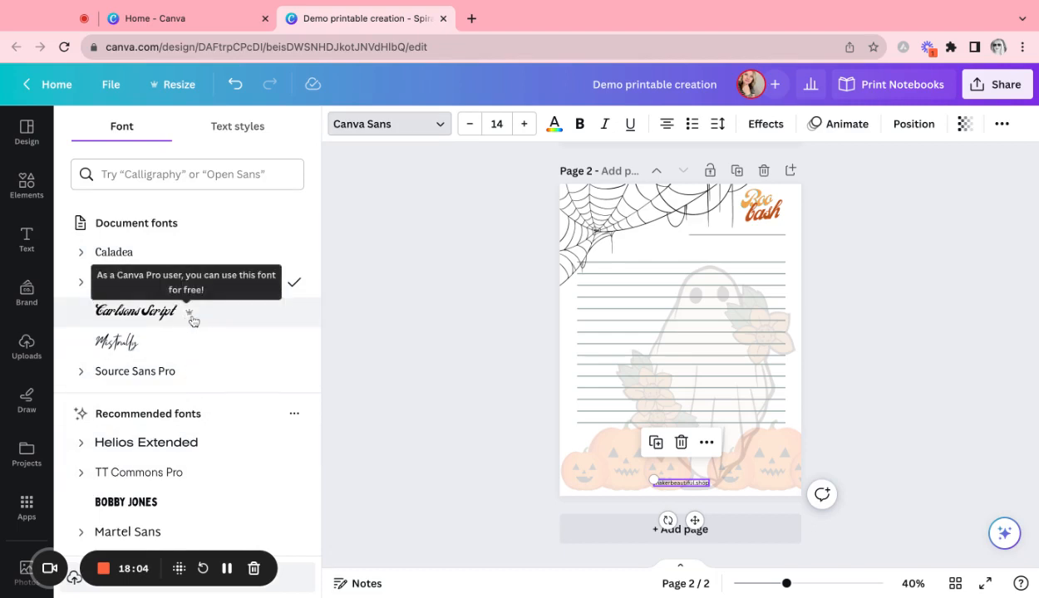
pyautogui.scroll(-8, 183, 399)
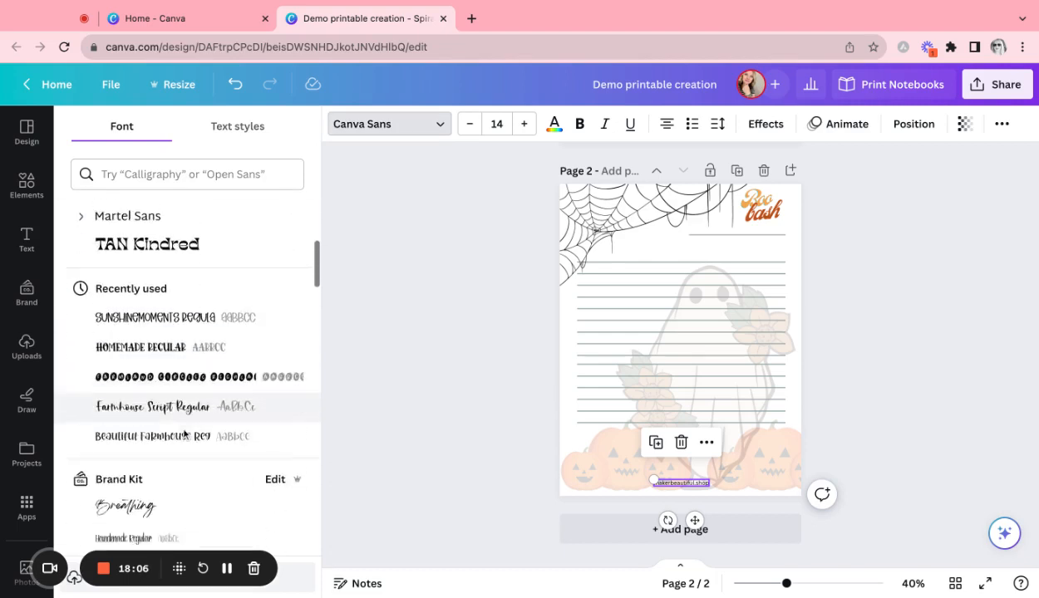
pyautogui.scroll(-5, 184, 430)
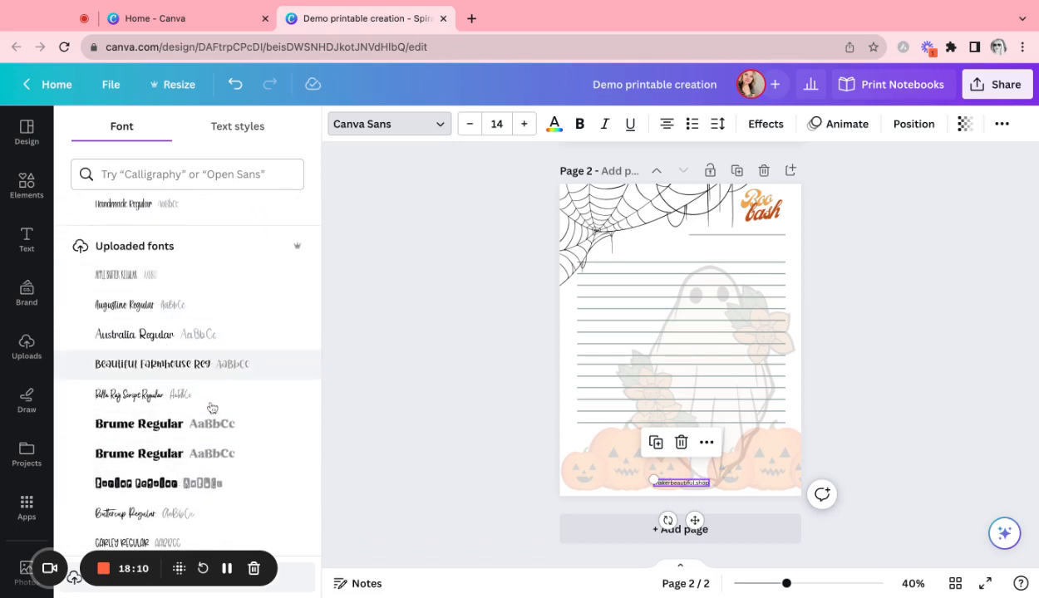
pyautogui.scroll(-2, 208, 440)
pyautogui.scroll(-1, 207, 442)
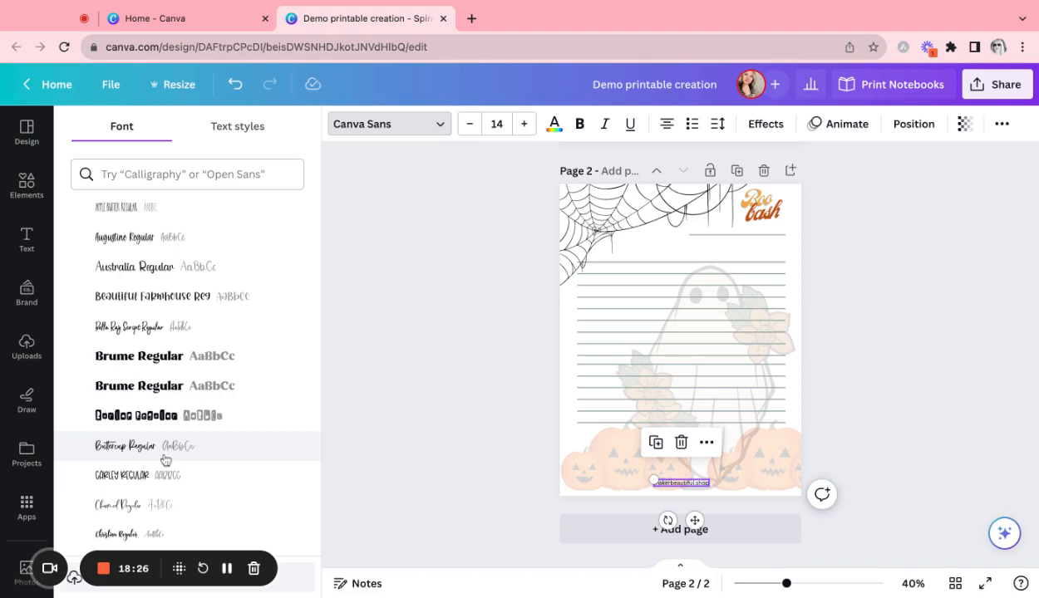
pyautogui.click(144, 242)
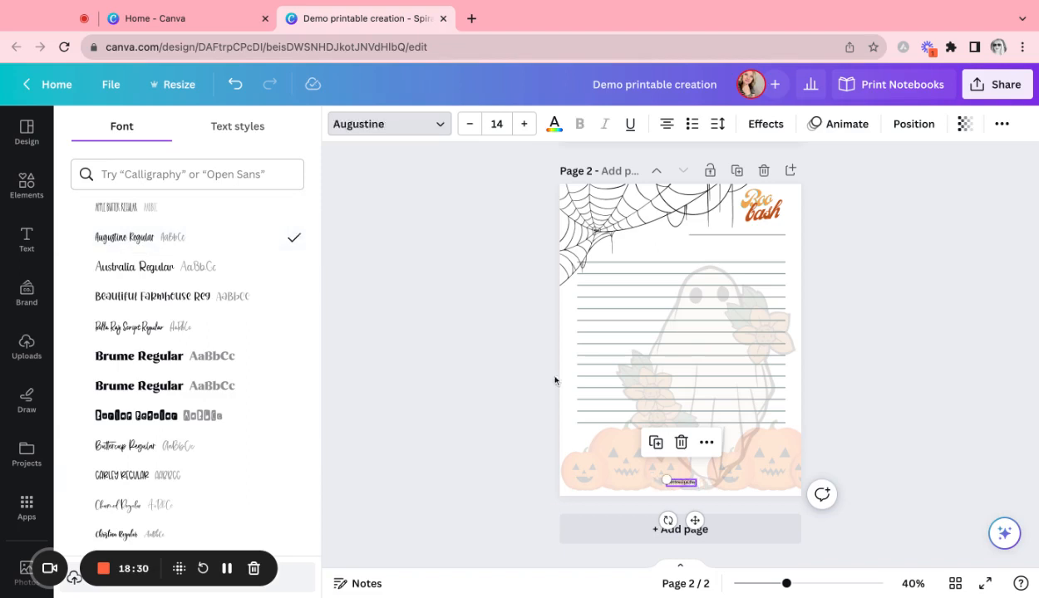
pyautogui.click(887, 496)
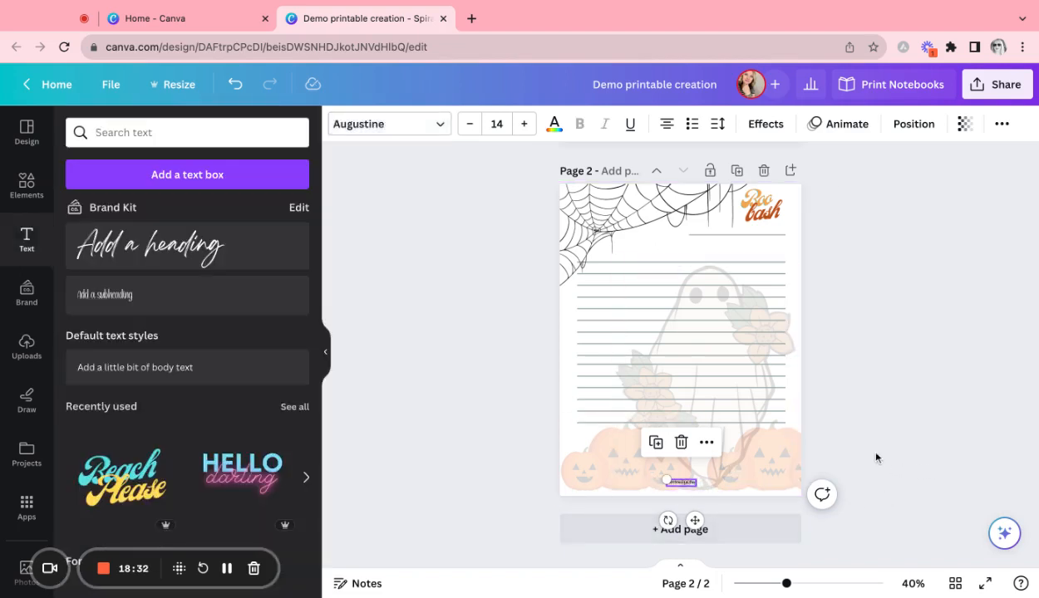
pyautogui.click(856, 442)
# - Enlarge the shop address text to about size 36 and reposition it near the center of the page's bottom edge
pyautogui.click(688, 484)
pyautogui.moveTo(665, 479); pyautogui.dragTo(625, 471)
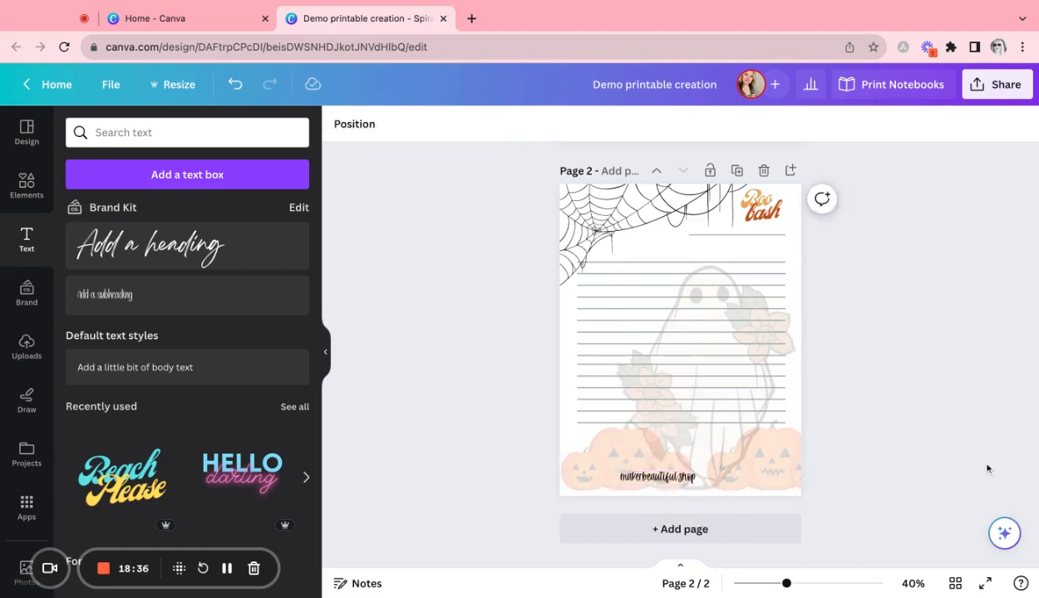
pyautogui.moveTo(648, 473); pyautogui.dragTo(678, 477)
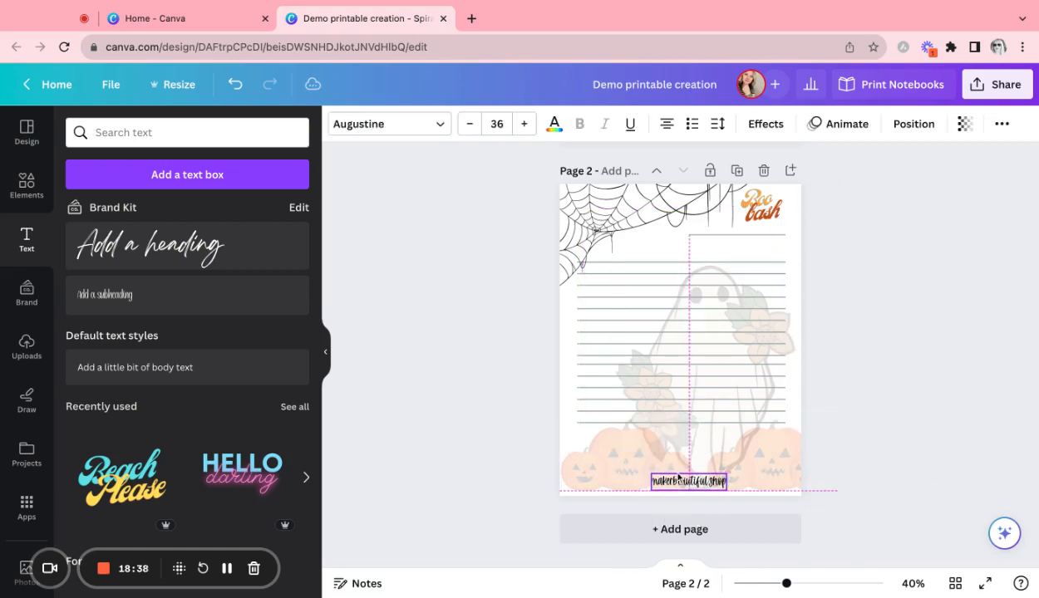
pyautogui.click(998, 296)
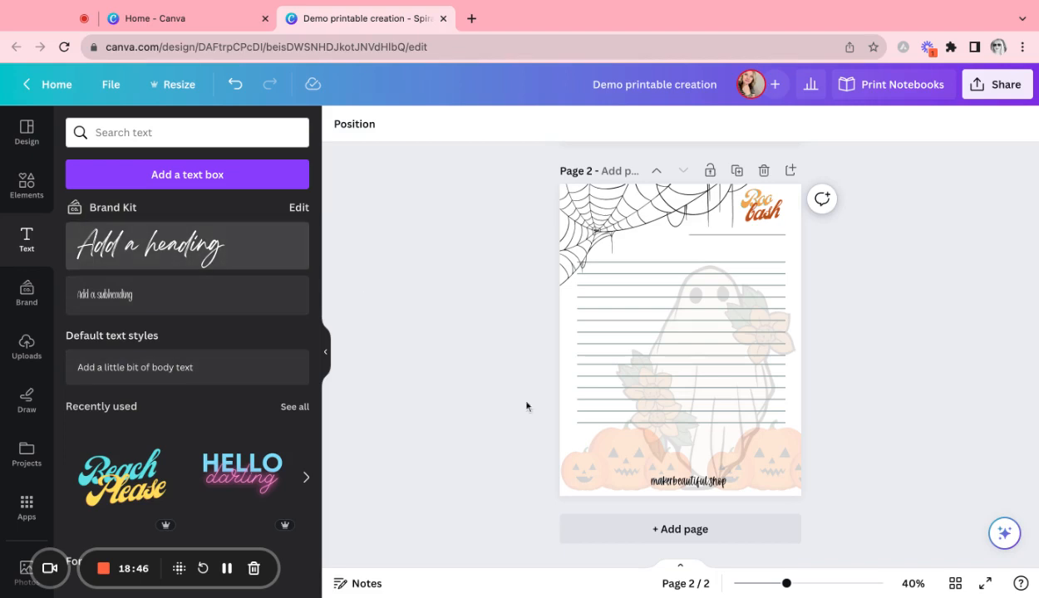
# - Send the shop address text behind all other elements, and bring it back to the front
pyautogui.click(698, 482)
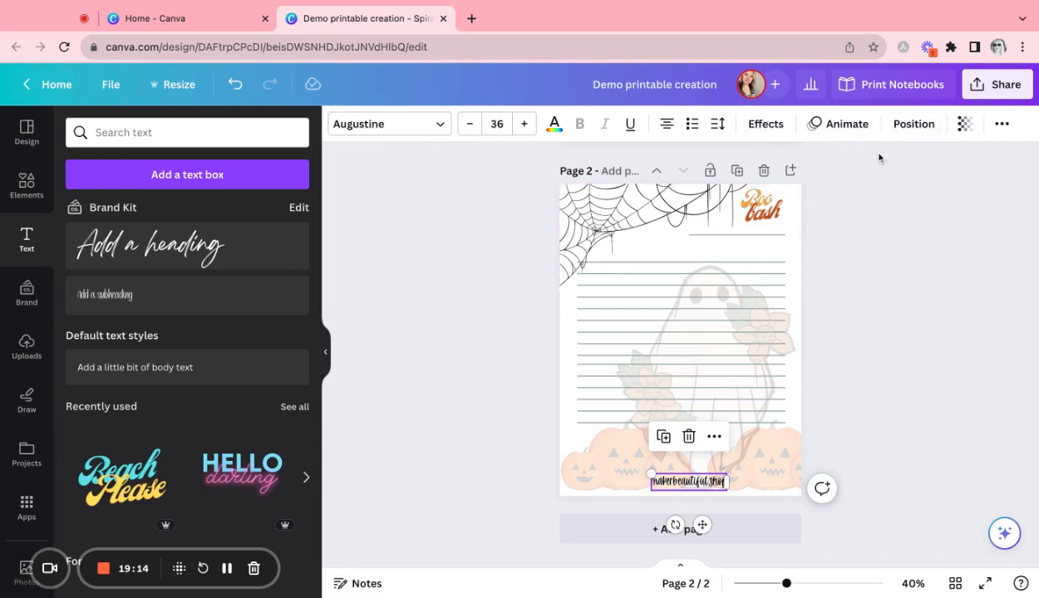
pyautogui.click(915, 123)
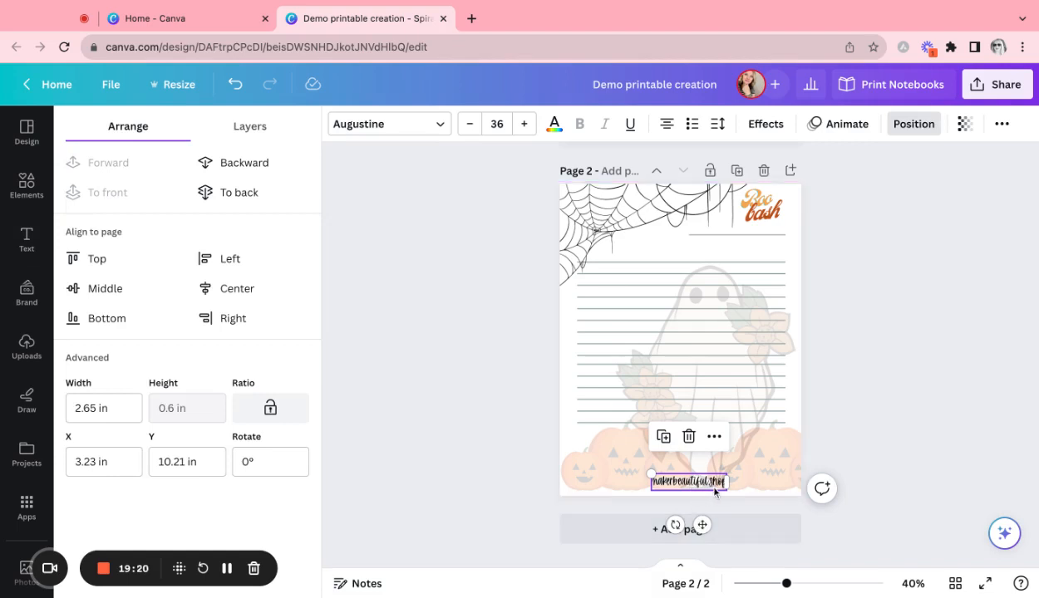
pyautogui.click(255, 196)
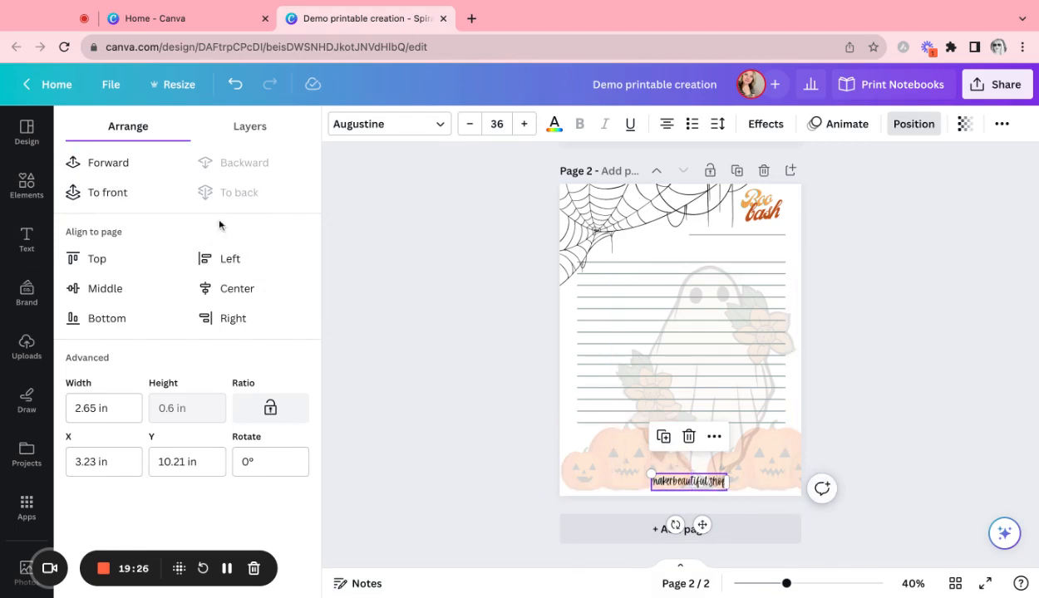
pyautogui.click(96, 192)
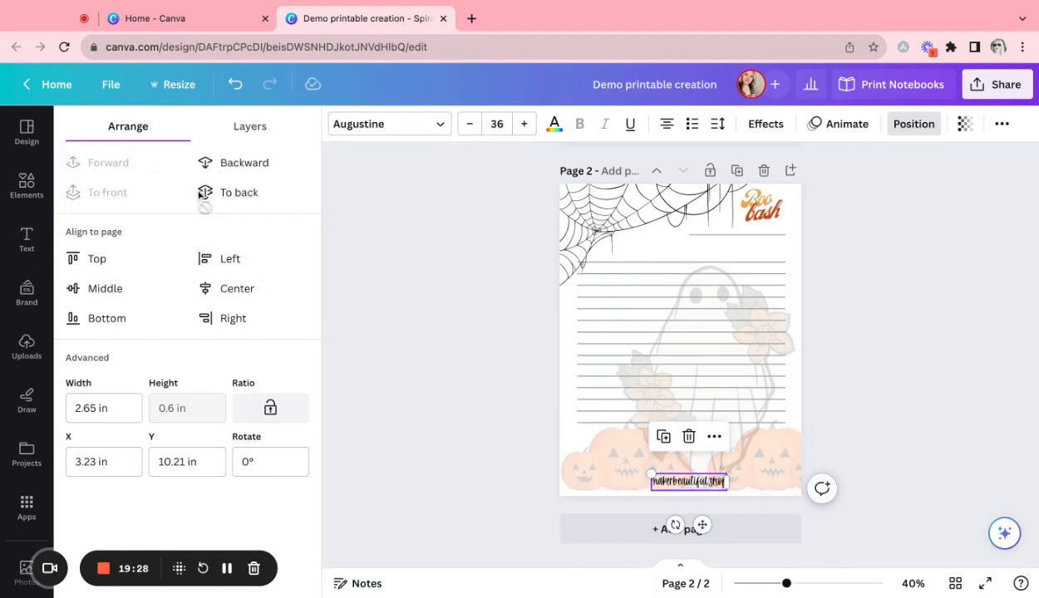
pyautogui.click(856, 263)
pyautogui.click(856, 264)
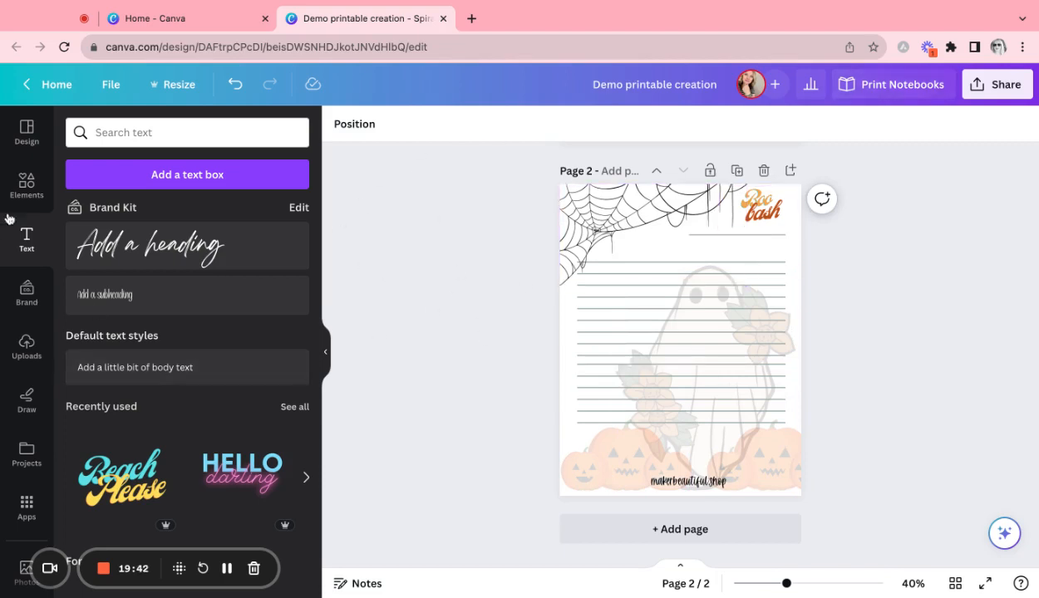
# - Examine the brand kit's logos, colors and fonts, and show all of its color palettes
pyautogui.click(27, 293)
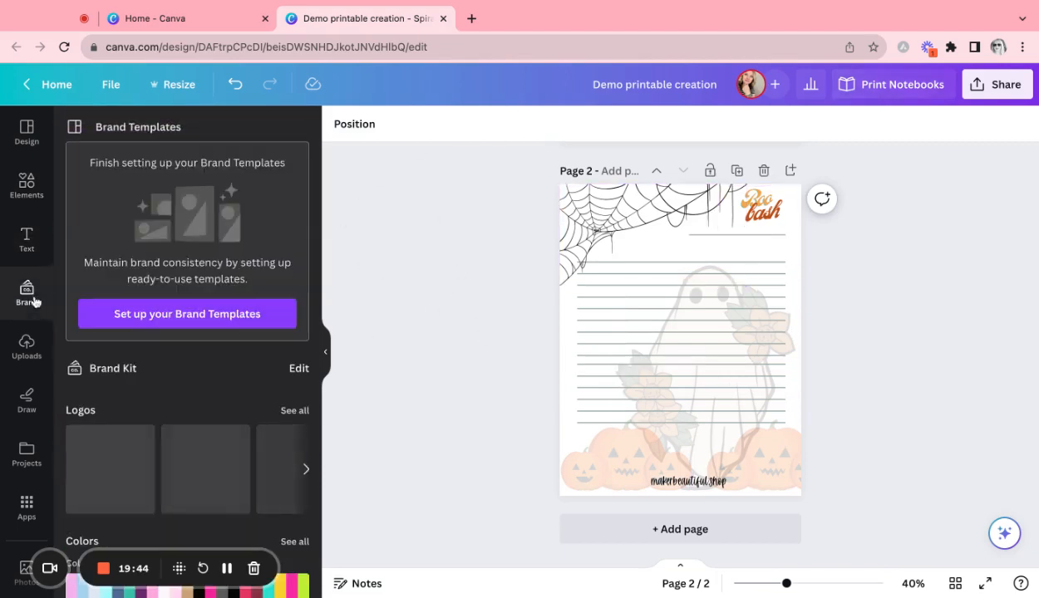
pyautogui.scroll(-4, 163, 532)
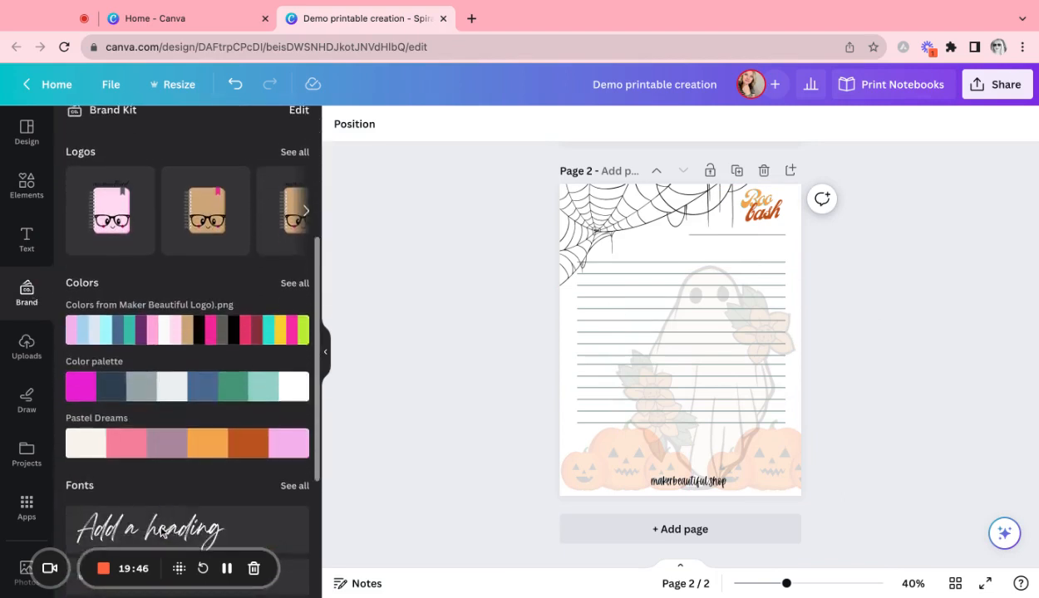
pyautogui.scroll(4, 163, 532)
pyautogui.scroll(-2, 163, 532)
pyautogui.scroll(-4, 187, 345)
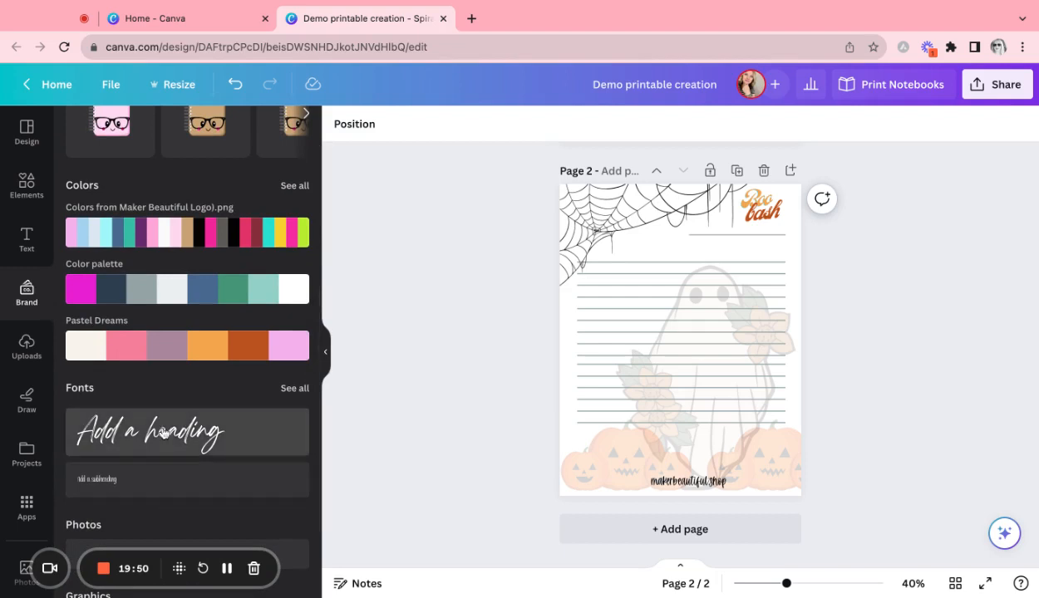
pyautogui.scroll(1, 163, 424)
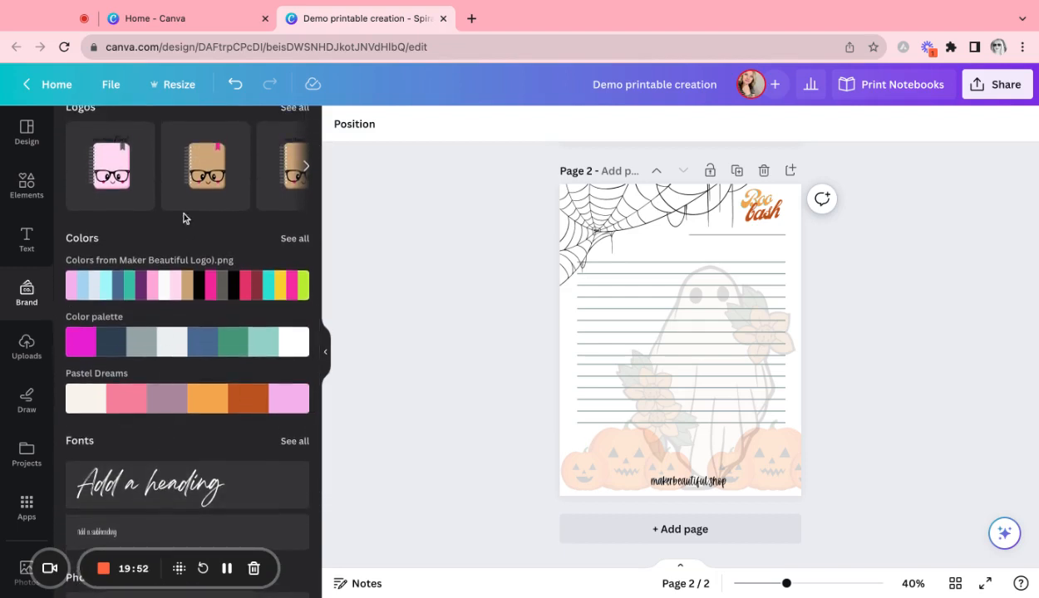
pyautogui.click(294, 238)
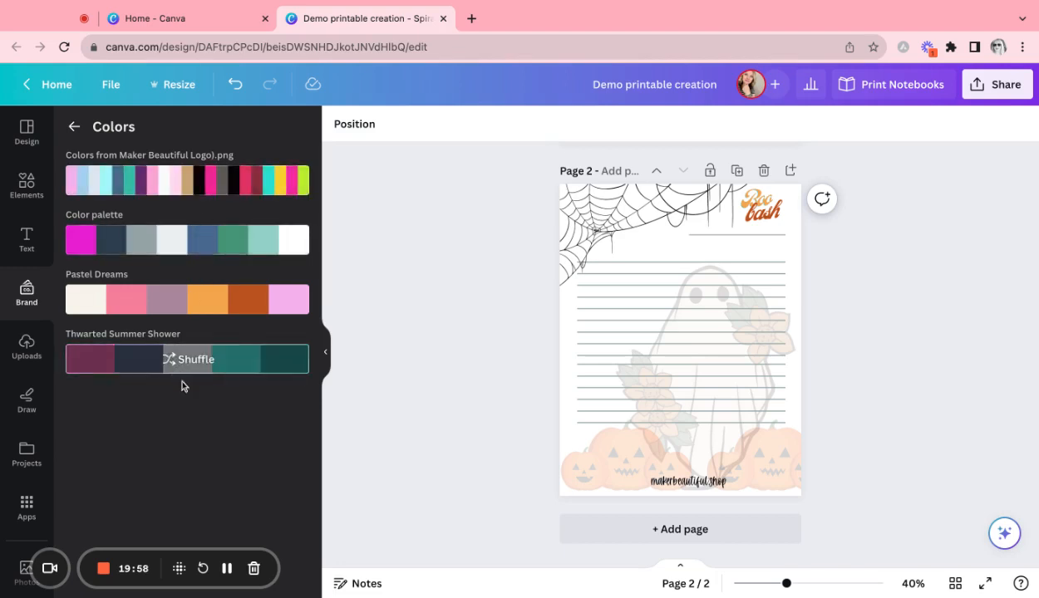
# - Browse the uploaded images to review which files are available for designs
pyautogui.click(26, 347)
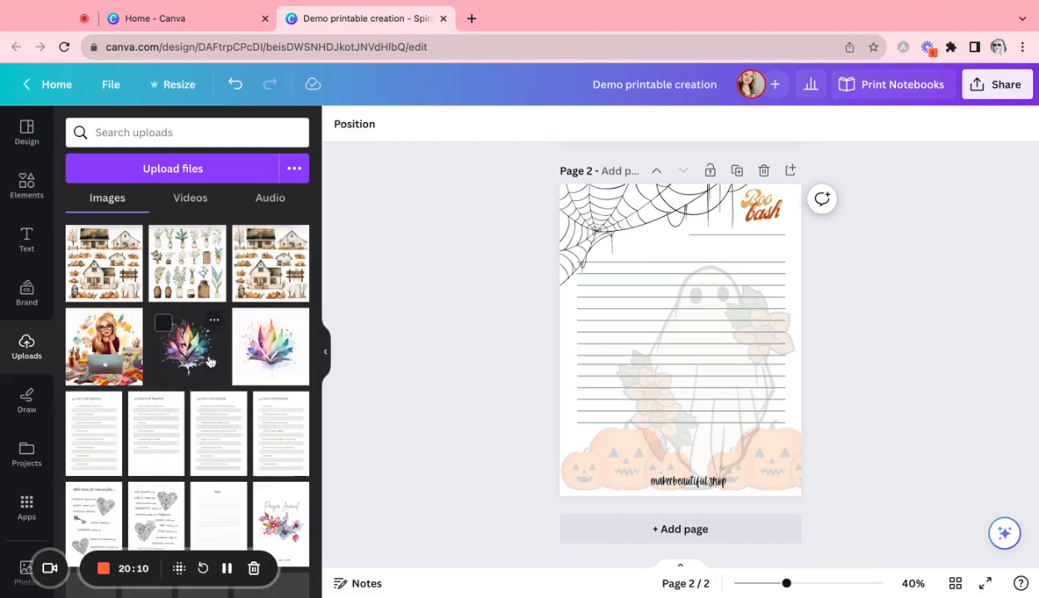
pyautogui.scroll(-5, 166, 441)
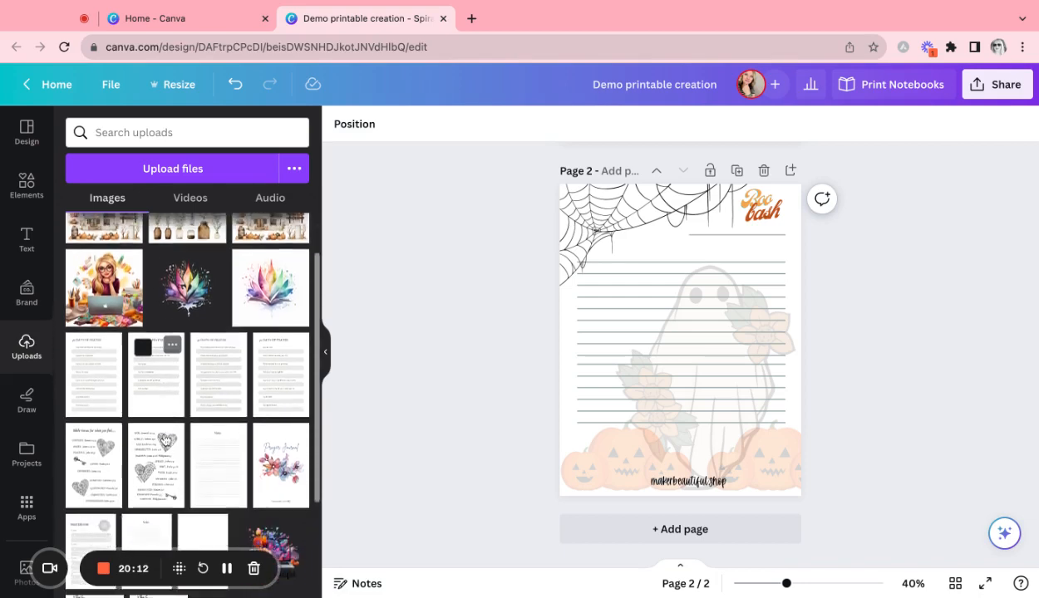
pyautogui.scroll(5, 166, 441)
pyautogui.scroll(-10, 133, 374)
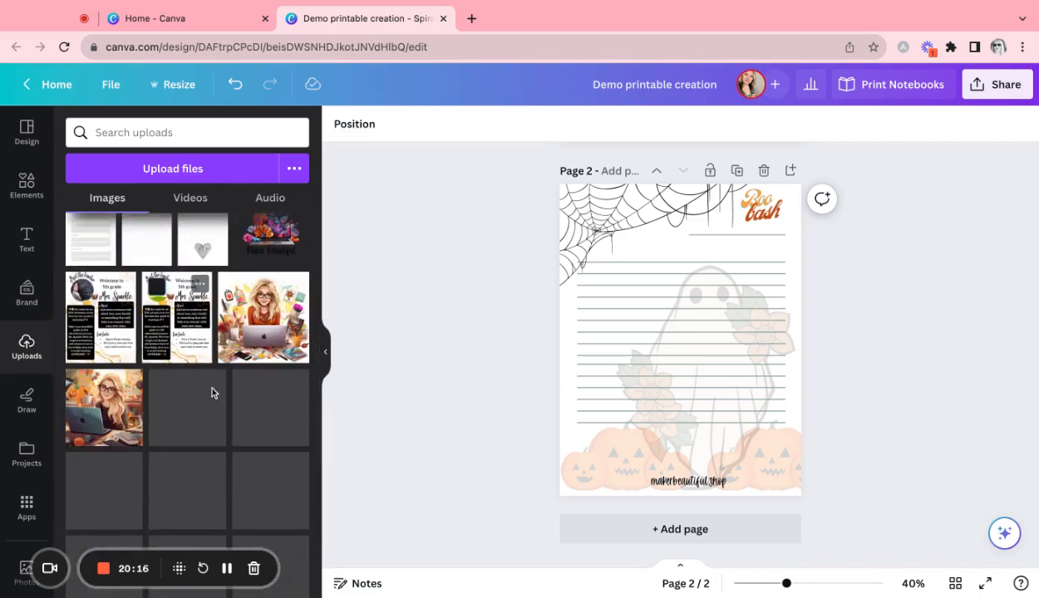
pyautogui.scroll(5, 124, 447)
pyautogui.scroll(1, 128, 463)
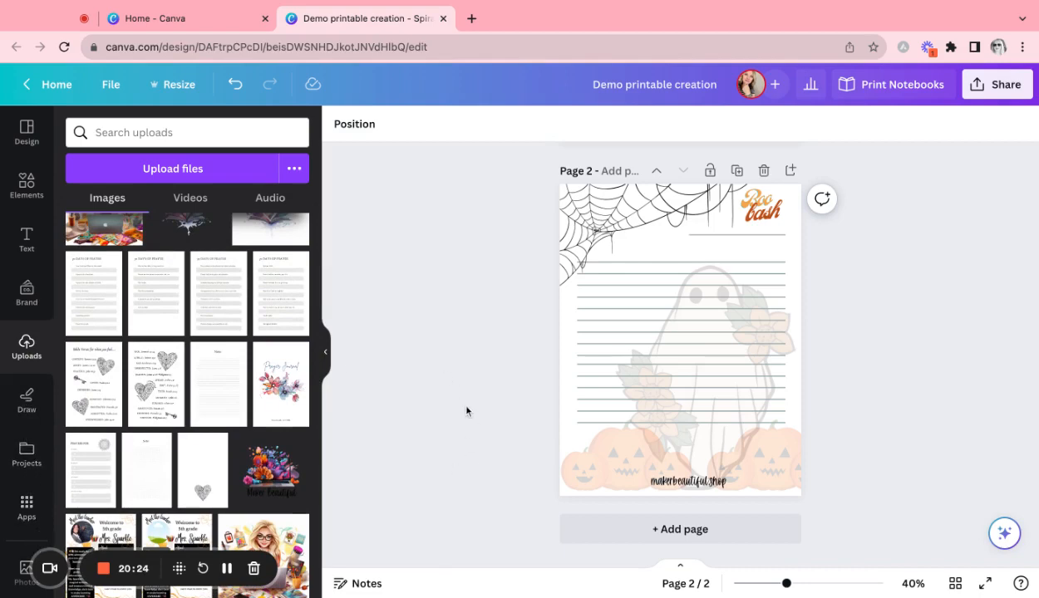
pyautogui.scroll(3, 467, 411)
# - Download all pages of the design as PNG
pyautogui.scroll(3, 167, 399)
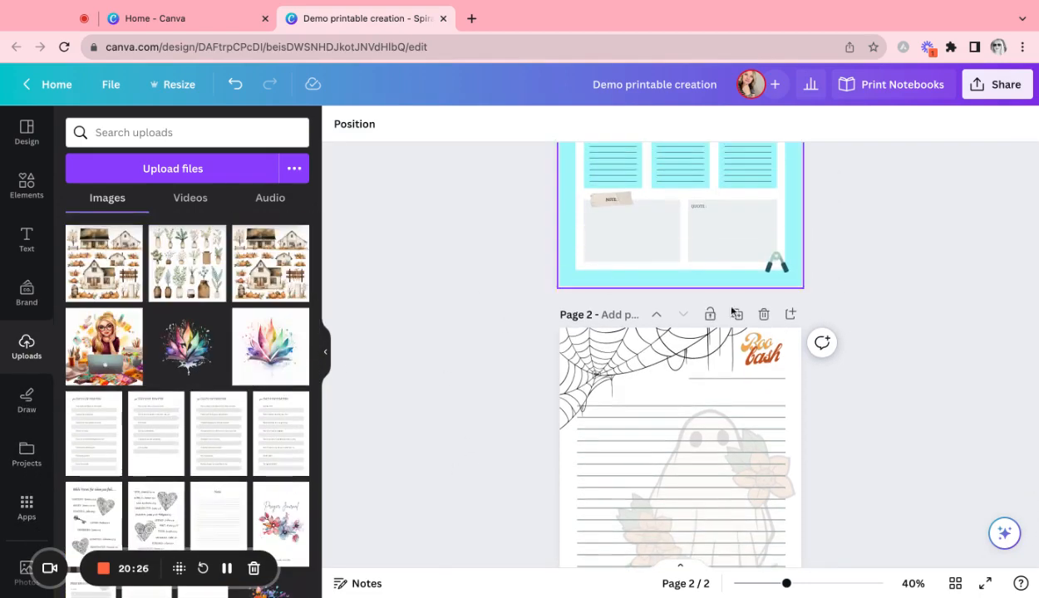
pyautogui.scroll(5, 914, 376)
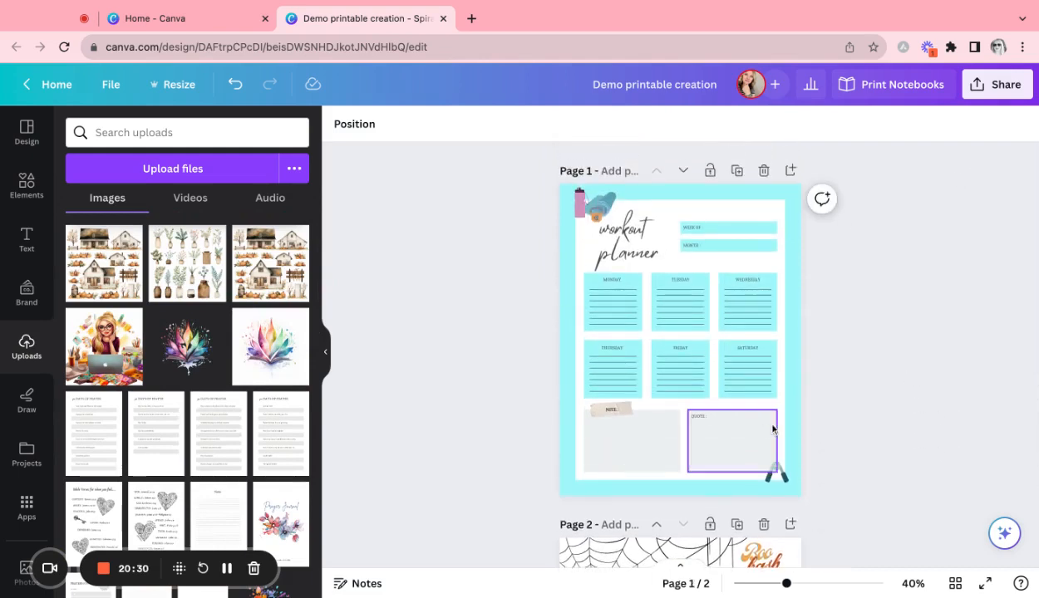
pyautogui.scroll(-3, 752, 370)
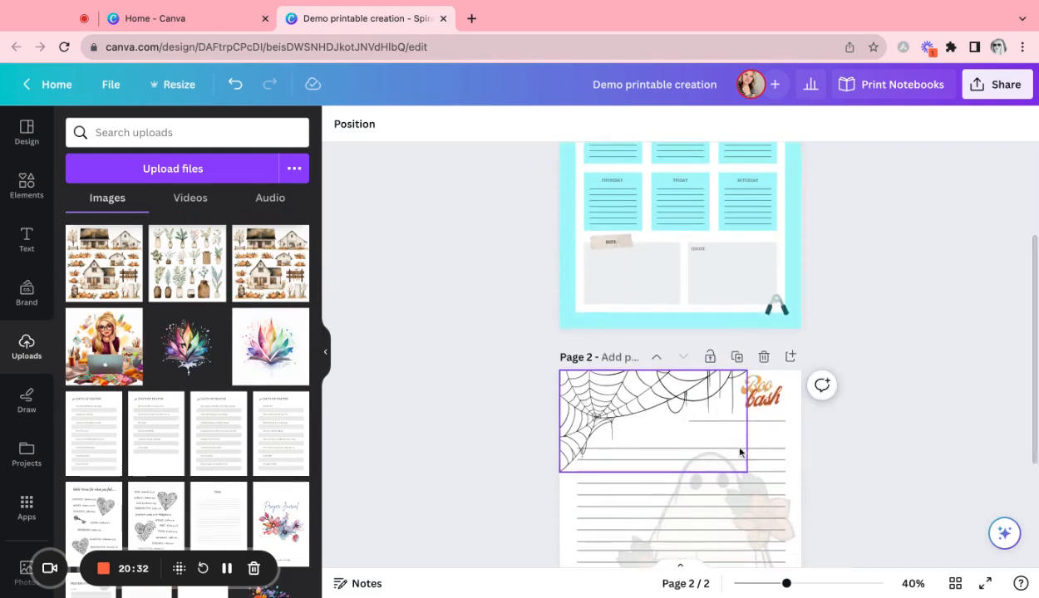
pyautogui.scroll(1, 821, 289)
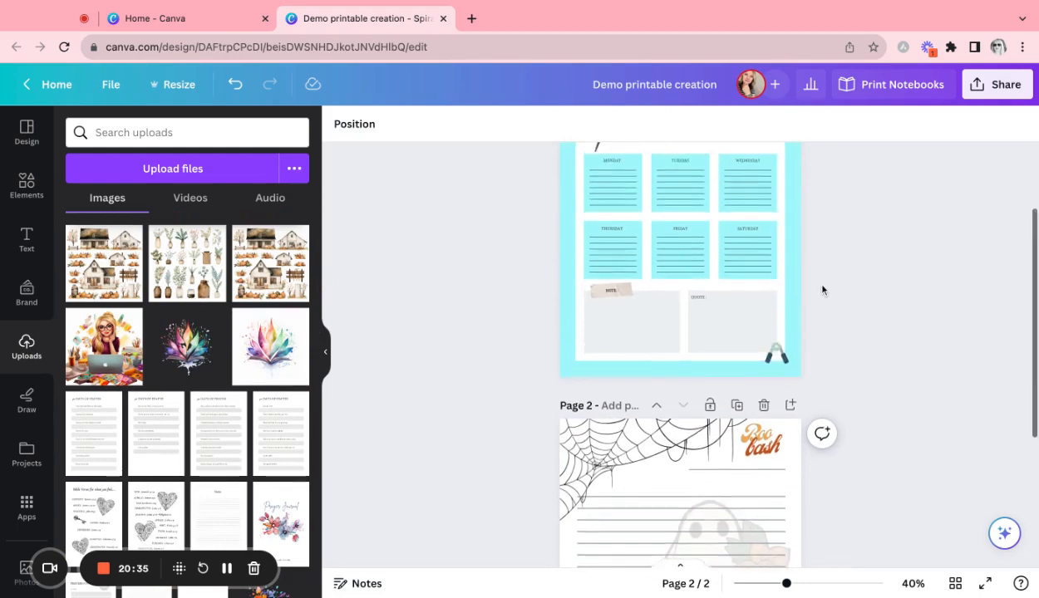
pyautogui.scroll(3, 822, 289)
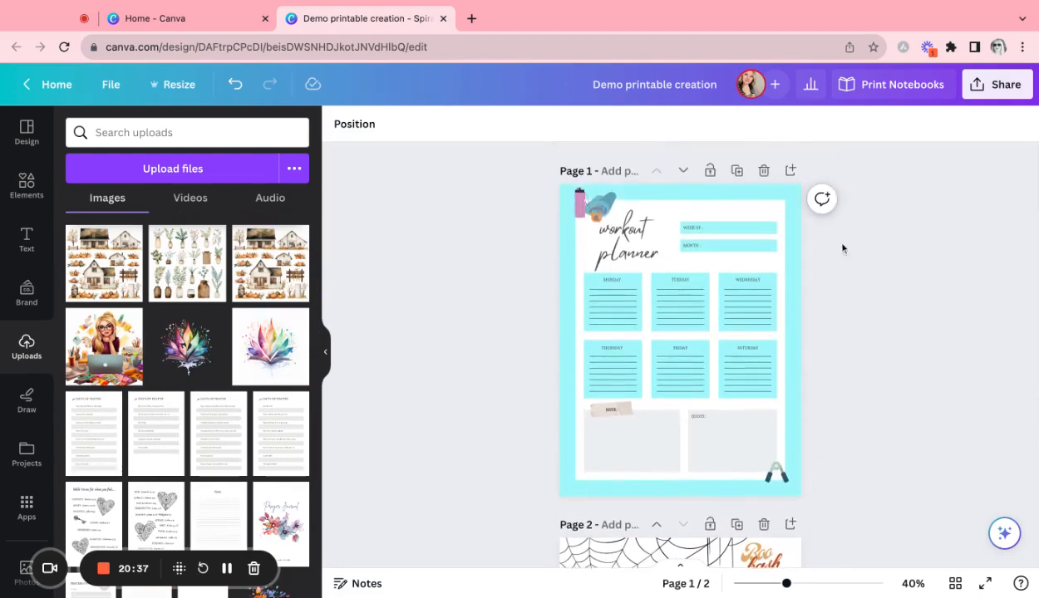
pyautogui.click(996, 84)
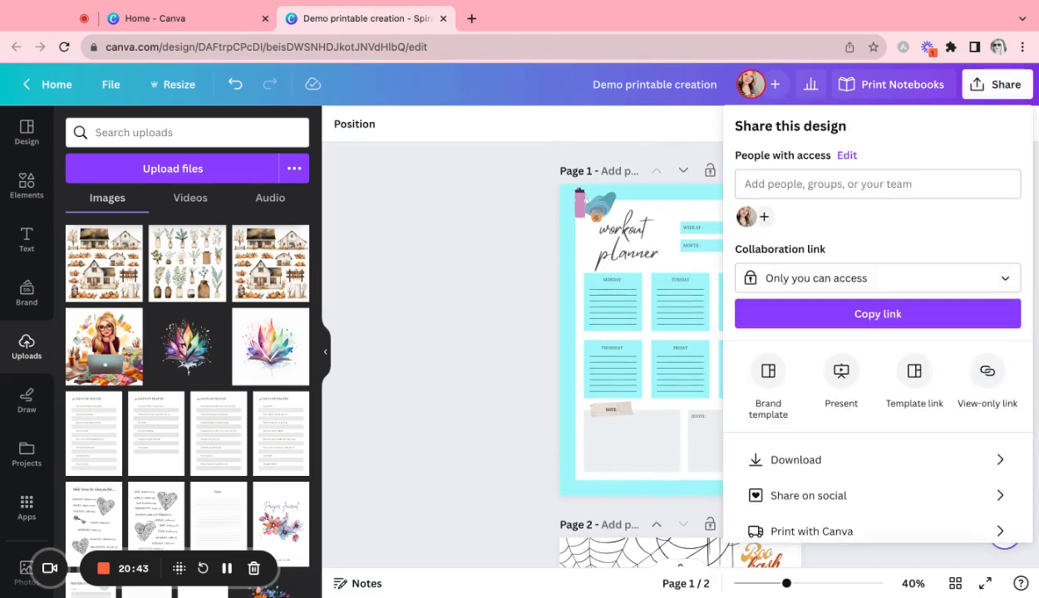
pyautogui.click(867, 463)
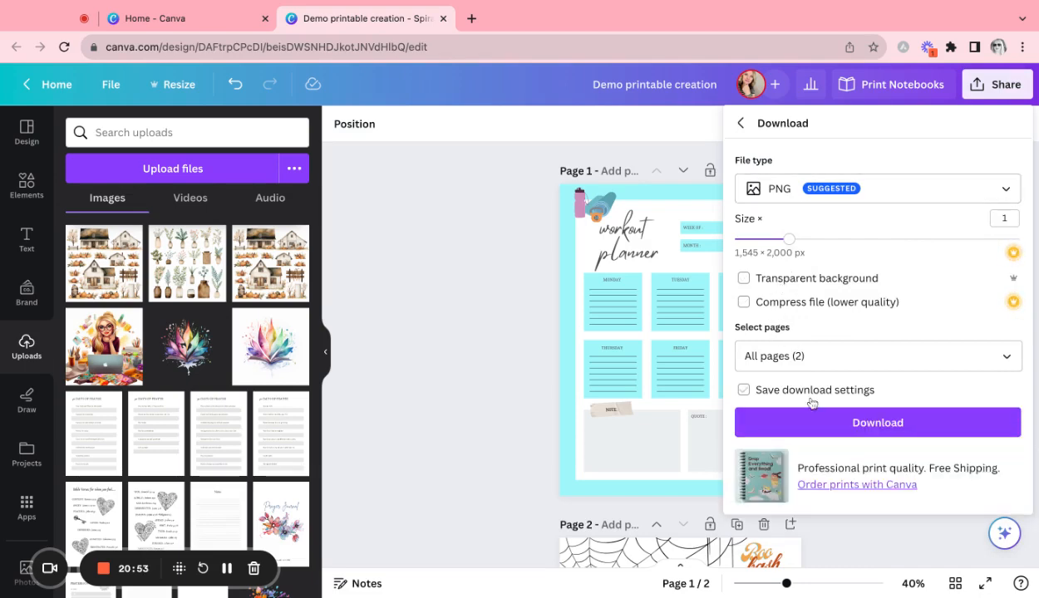
pyautogui.click(860, 426)
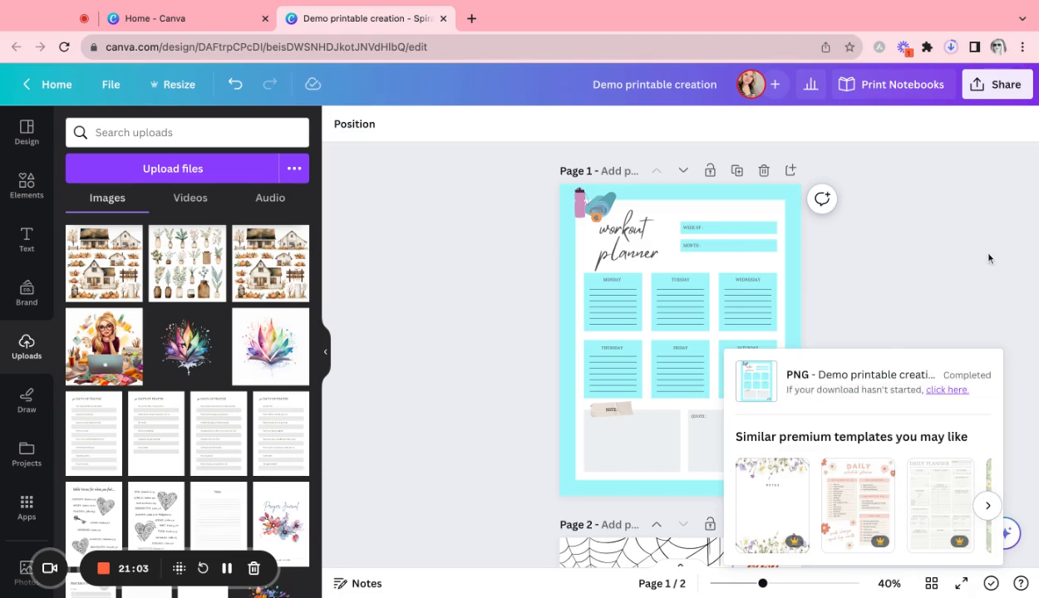
# - Download all pages of the design as a flattened PDF Print file
pyautogui.click(1004, 89)
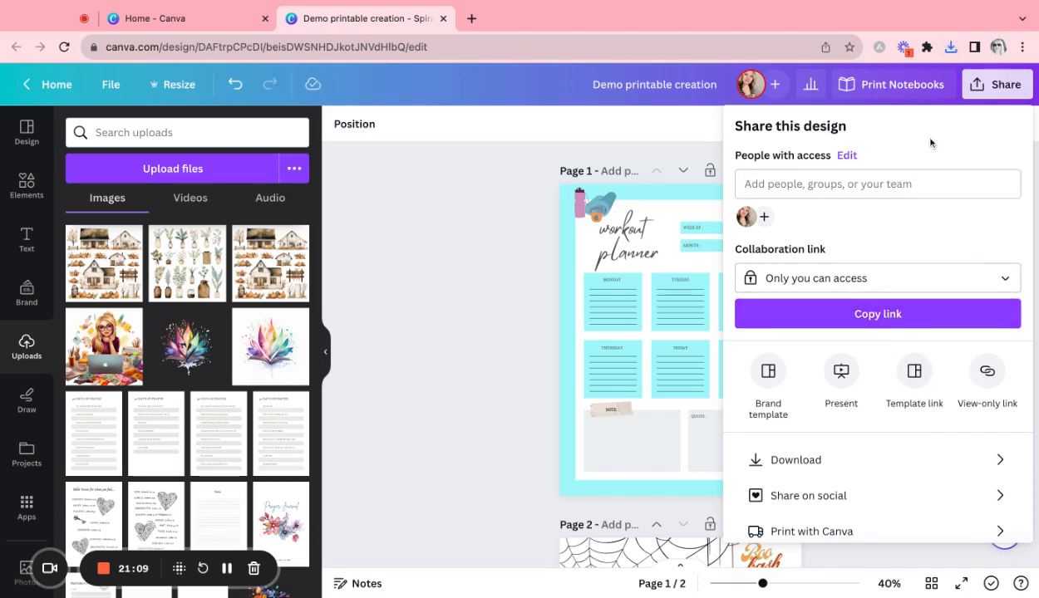
pyautogui.scroll(-1, 906, 242)
pyautogui.click(777, 410)
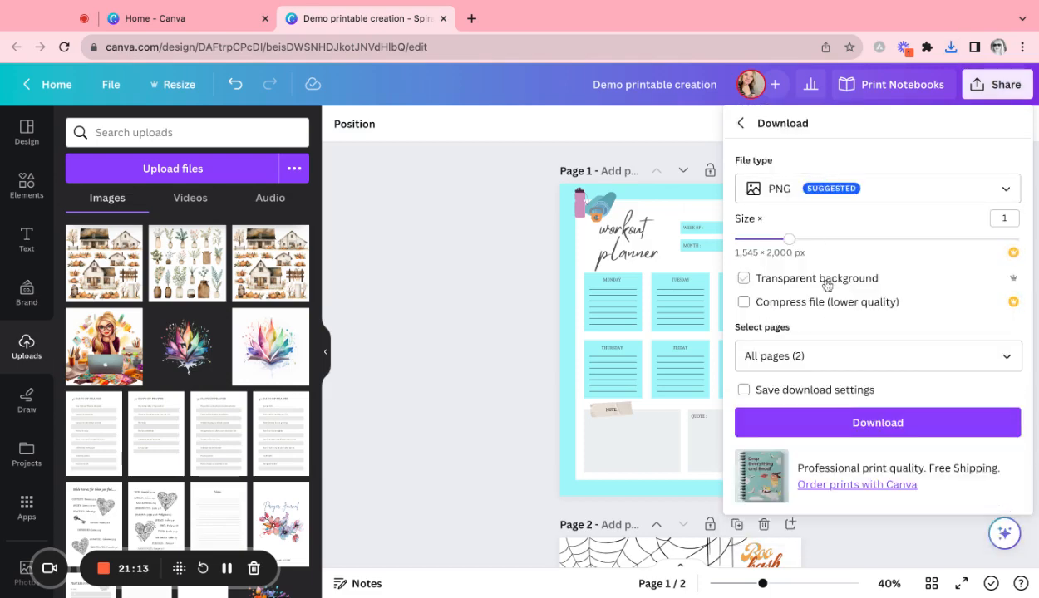
pyautogui.click(1007, 189)
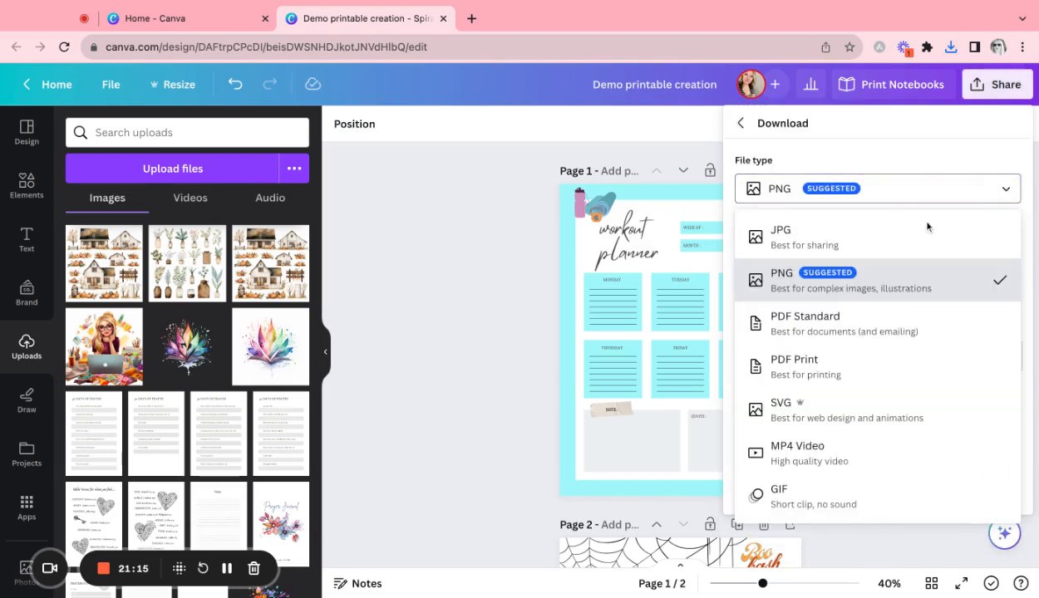
pyautogui.click(860, 367)
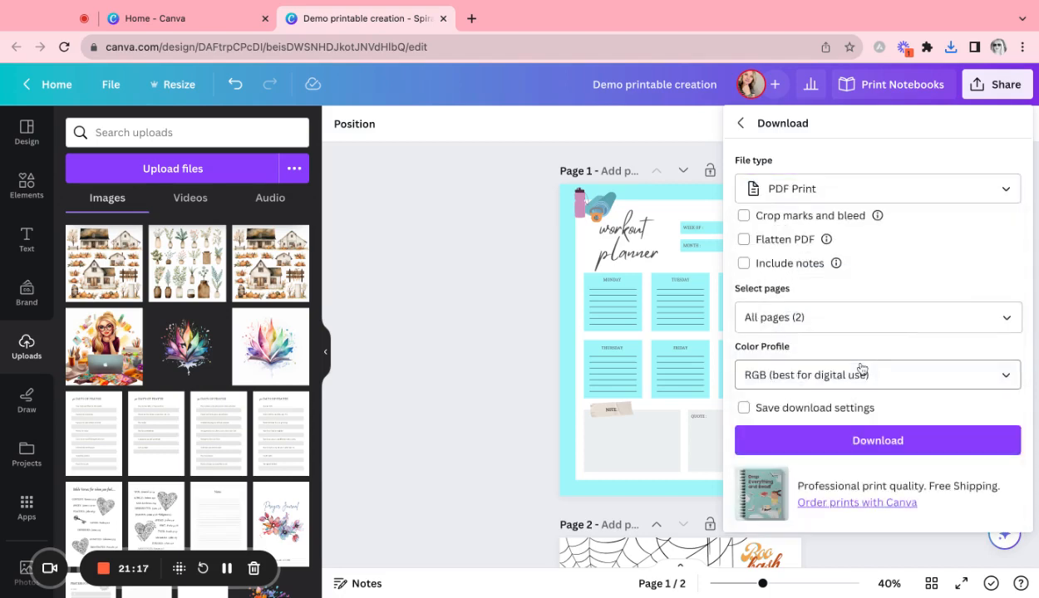
pyautogui.click(744, 241)
pyautogui.click(854, 434)
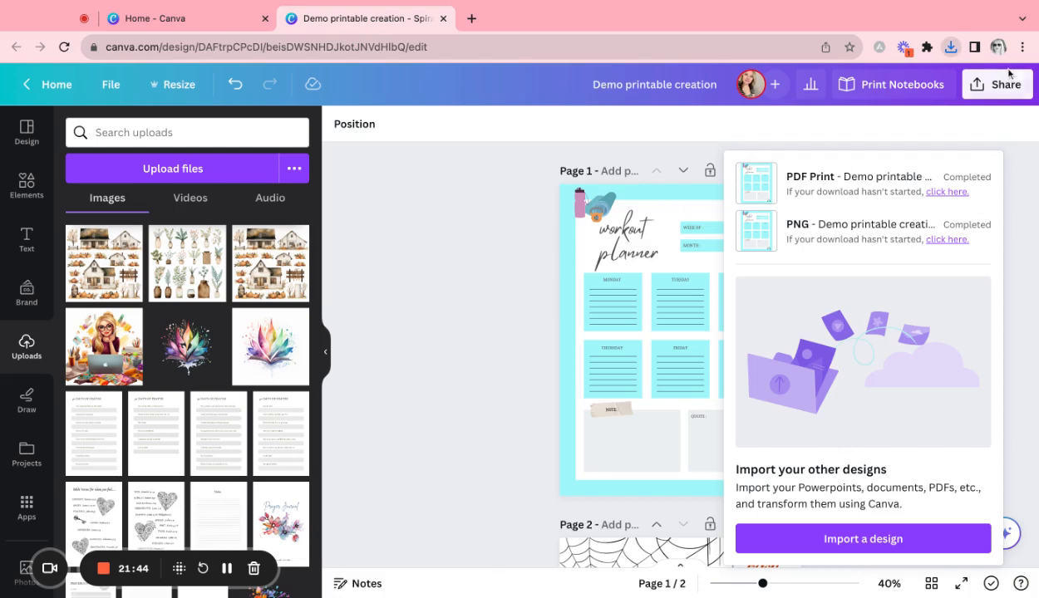
# - Open the downloaded PDF and examine the workout planner page and the Halloween lined page
pyautogui.click(836, 80)
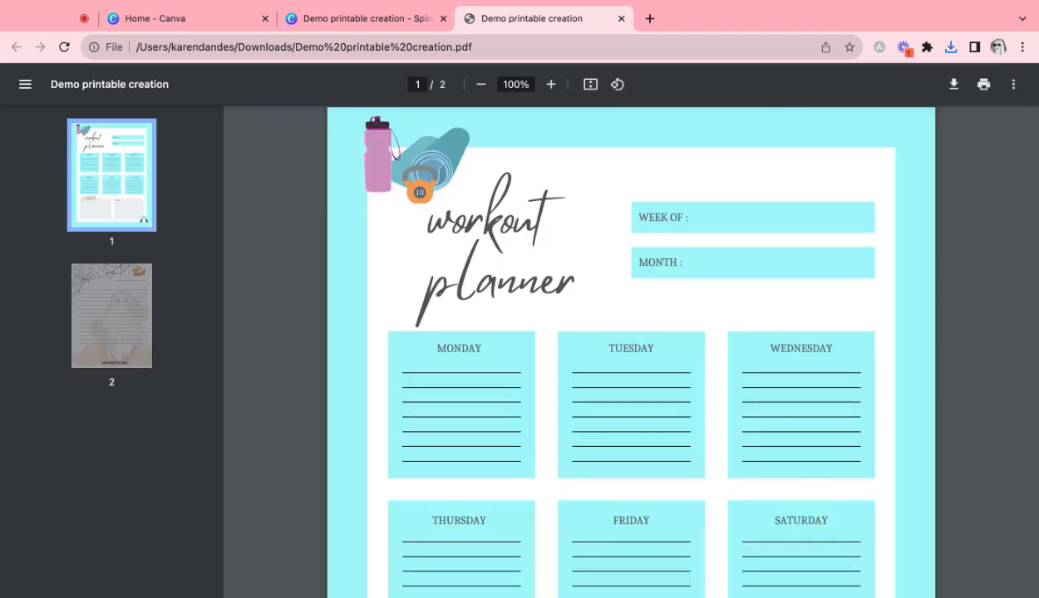
pyautogui.scroll(-5, 759, 407)
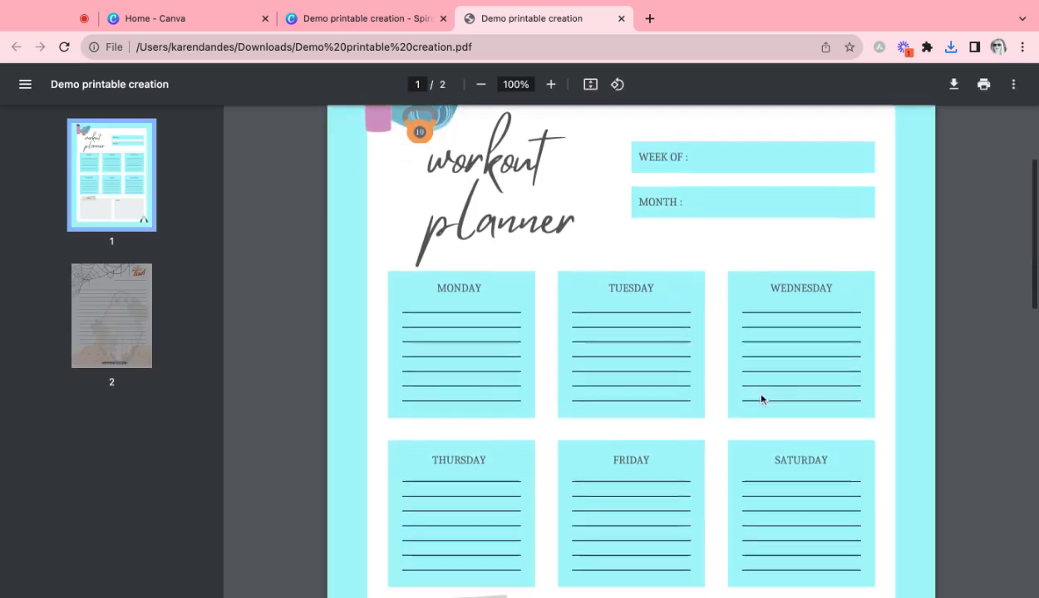
pyautogui.scroll(-12, 760, 399)
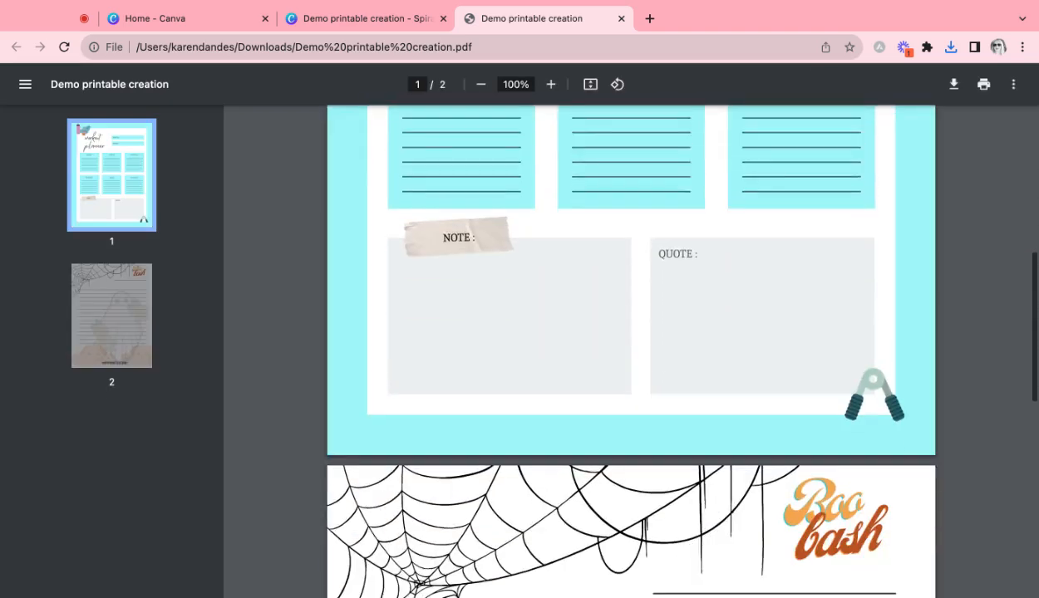
pyautogui.scroll(-2, 632, 349)
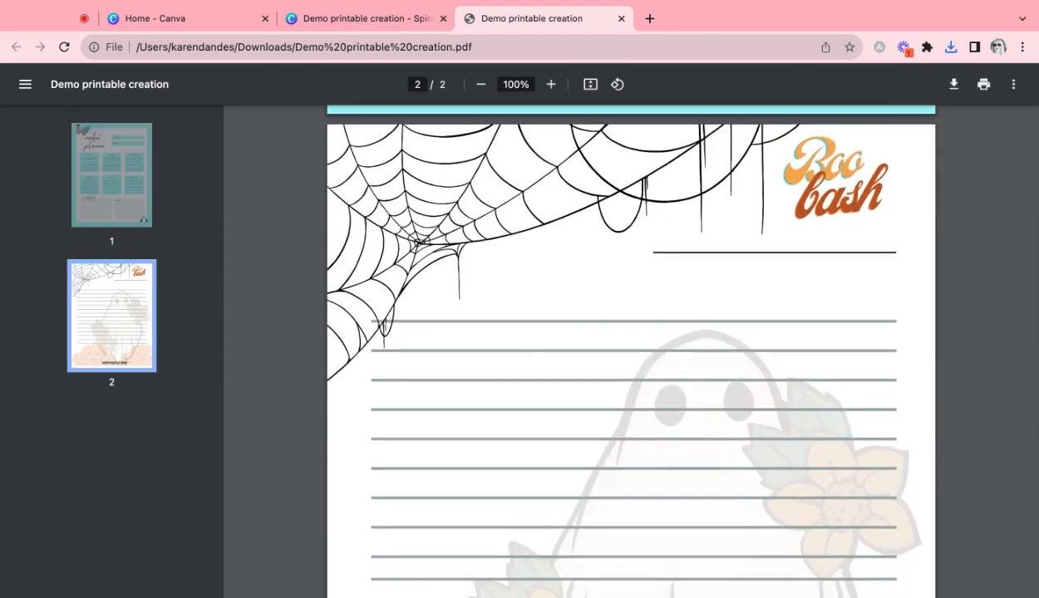
pyautogui.scroll(-1, 632, 349)
pyautogui.scroll(-7, 632, 349)
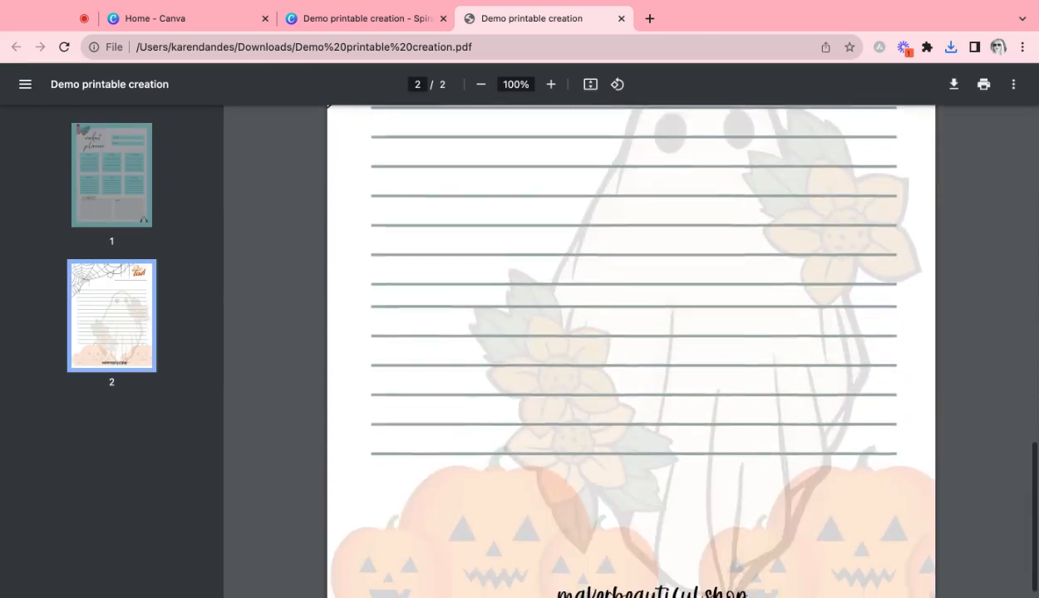
pyautogui.scroll(10, 779, 341)
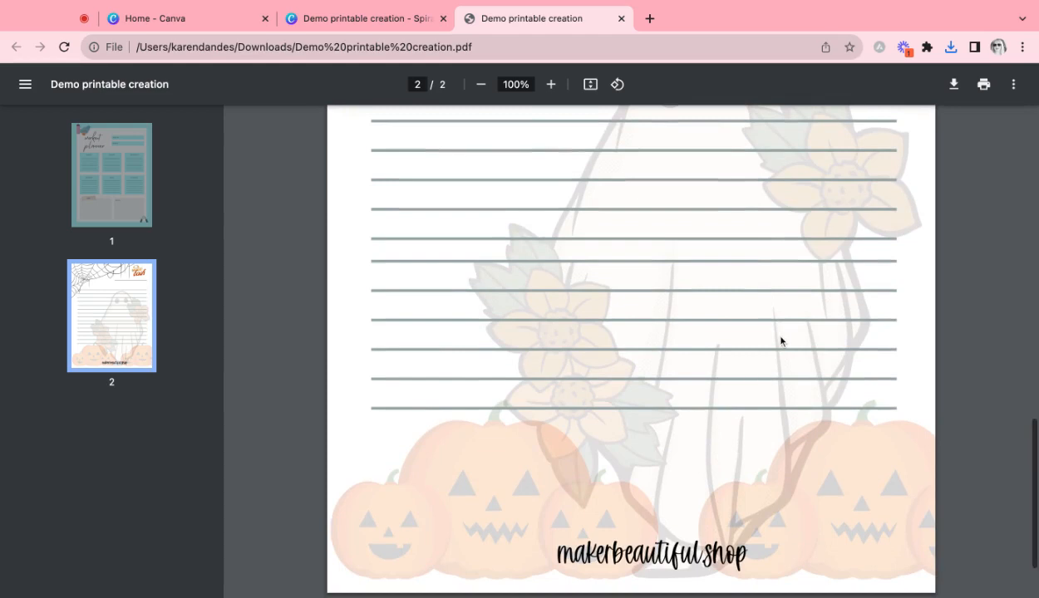
pyautogui.scroll(5, 781, 341)
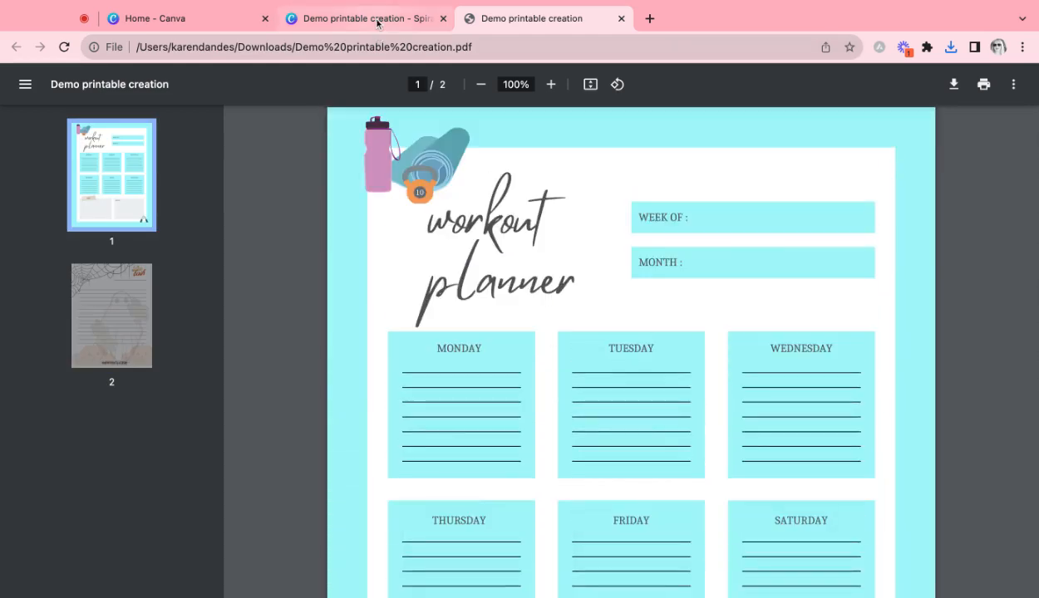
# - Return to the Canva home page and create a blank Presentation (16:9) design
pyautogui.click(349, 20)
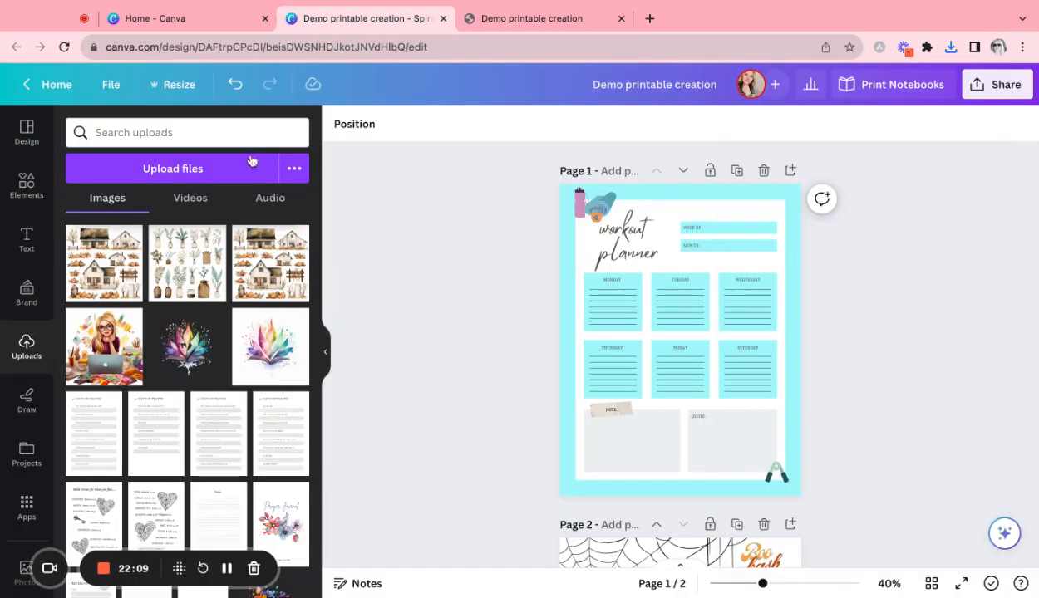
pyautogui.click(203, 21)
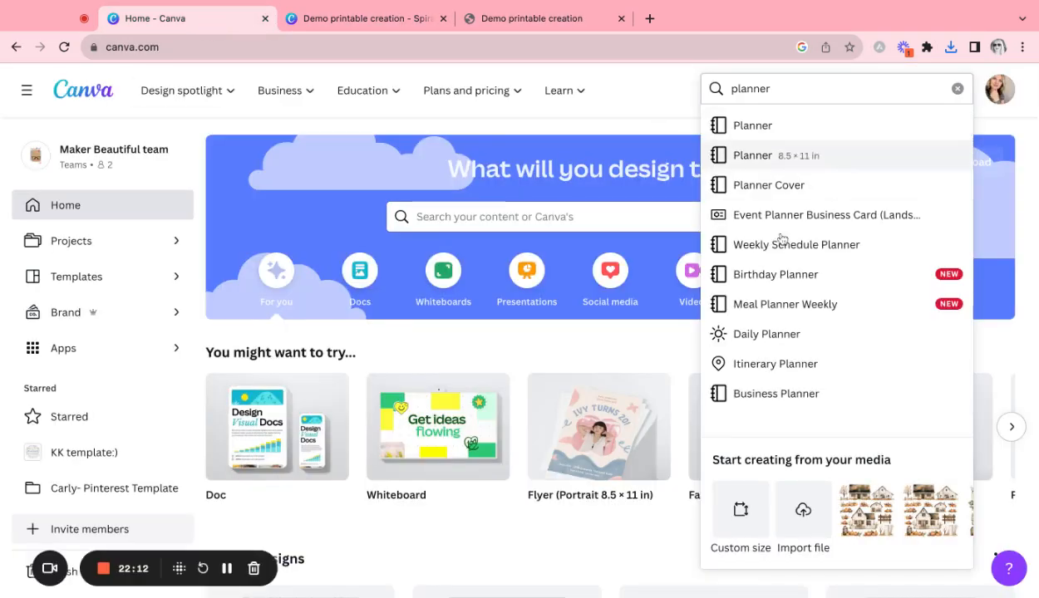
pyautogui.click(783, 87)
pyautogui.press('BackSpace')
pyautogui.press('BackSpace')
pyautogui.press('BackSpace')
pyautogui.press('BackSpace')
pyautogui.press('BackSpace')
pyautogui.press('BackSpace')
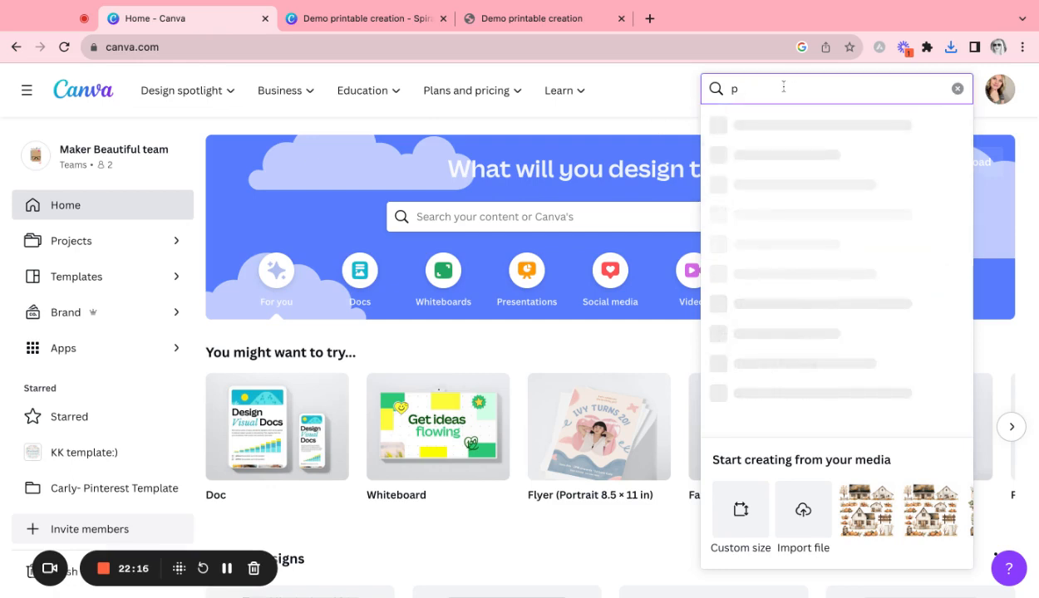
pyautogui.write('resenta')
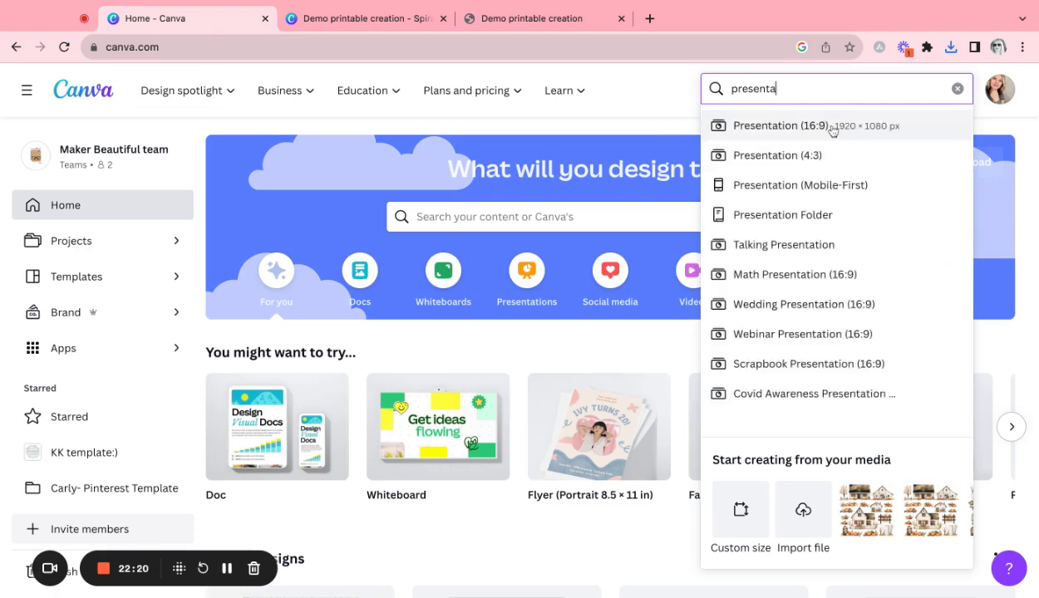
pyautogui.click(832, 131)
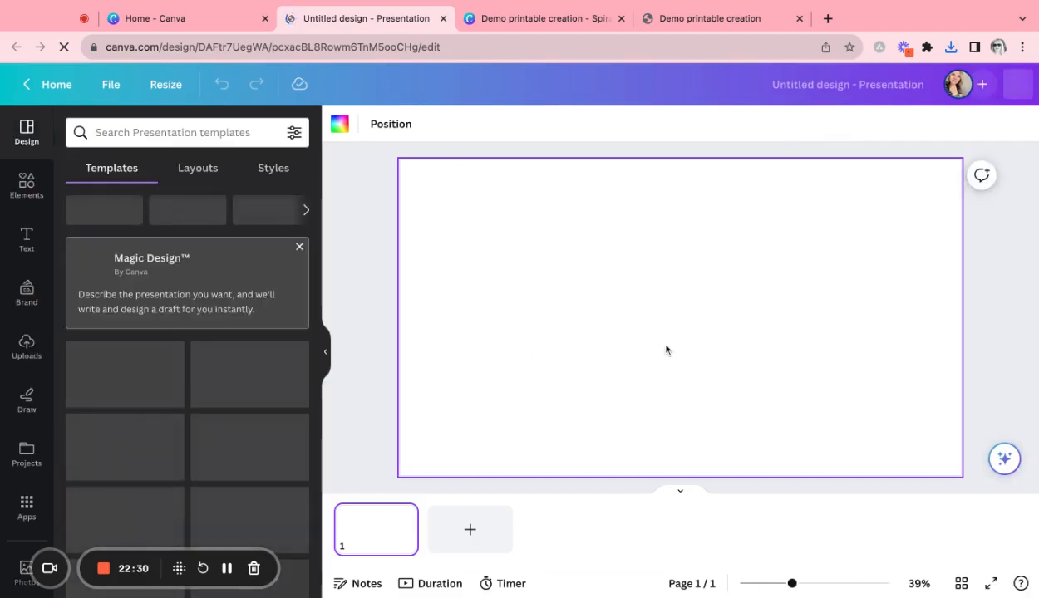
# - Search the elements for "flat lay woman" and browse all the matching photos for a mockup background
pyautogui.click(29, 193)
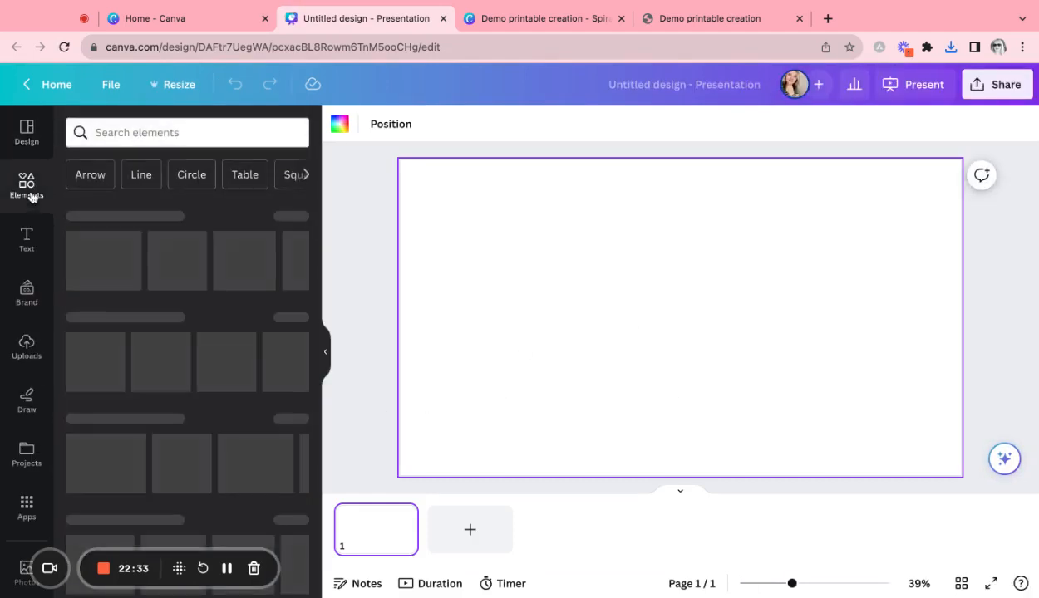
pyautogui.click(138, 135)
pyautogui.write('flat ')
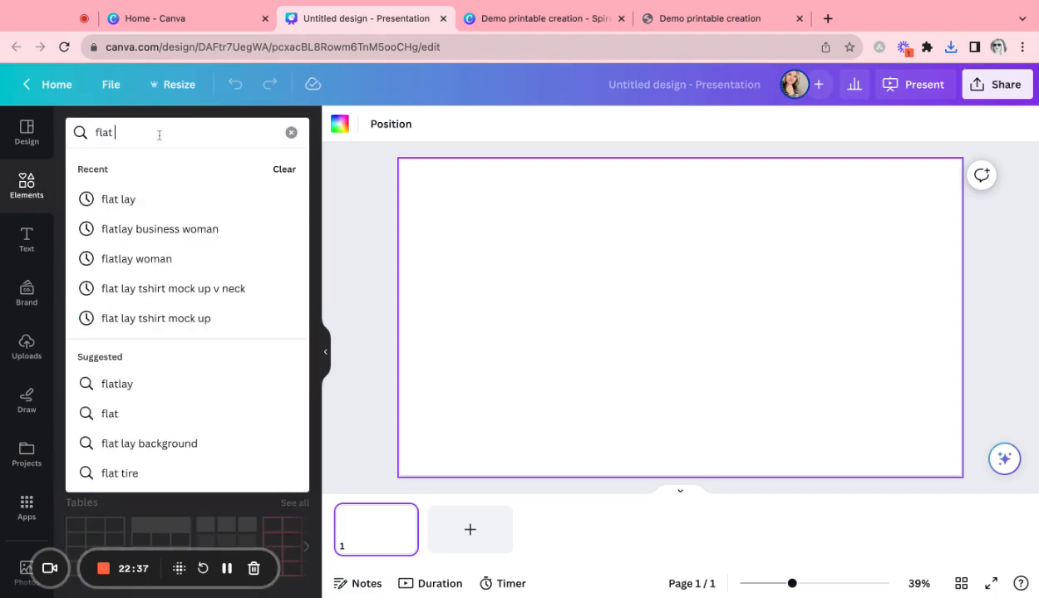
pyautogui.write('lay ')
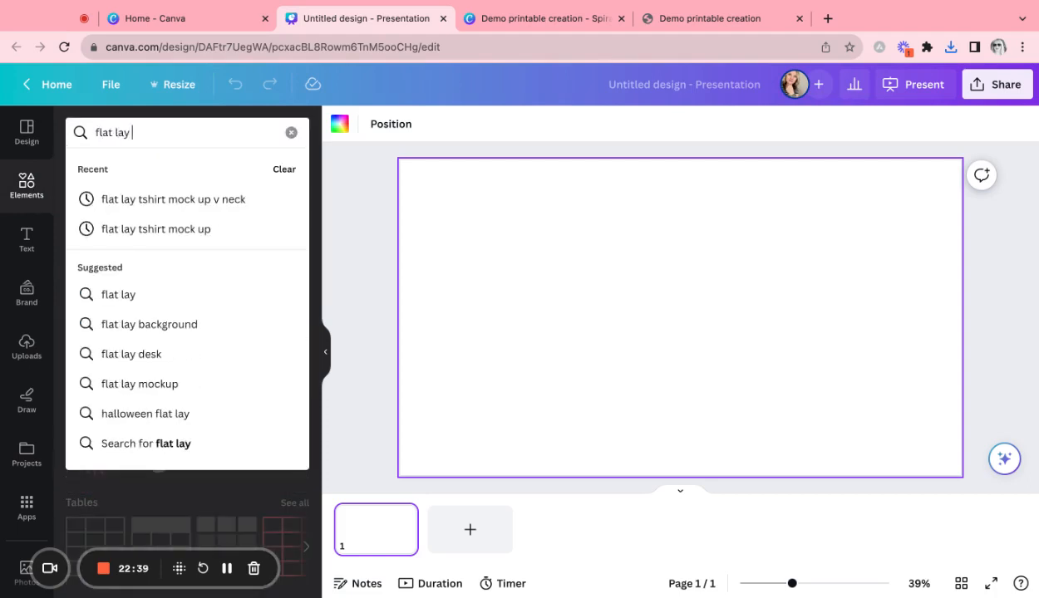
pyautogui.write('femin')
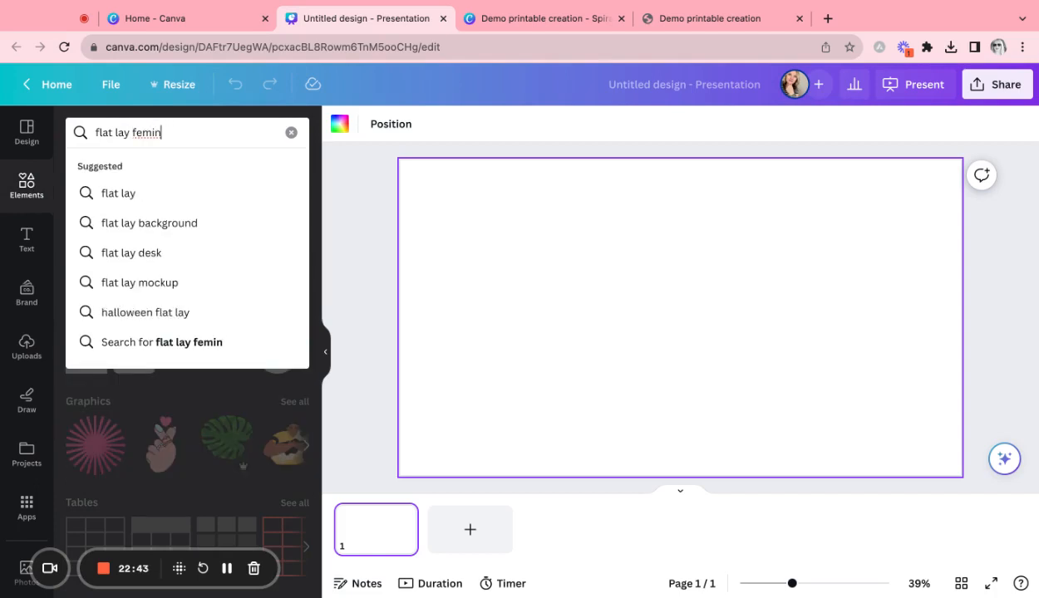
pyautogui.press('BackSpace')
pyautogui.press('BackSpace')
pyautogui.press('BackSpace')
pyautogui.press('BackSpace')
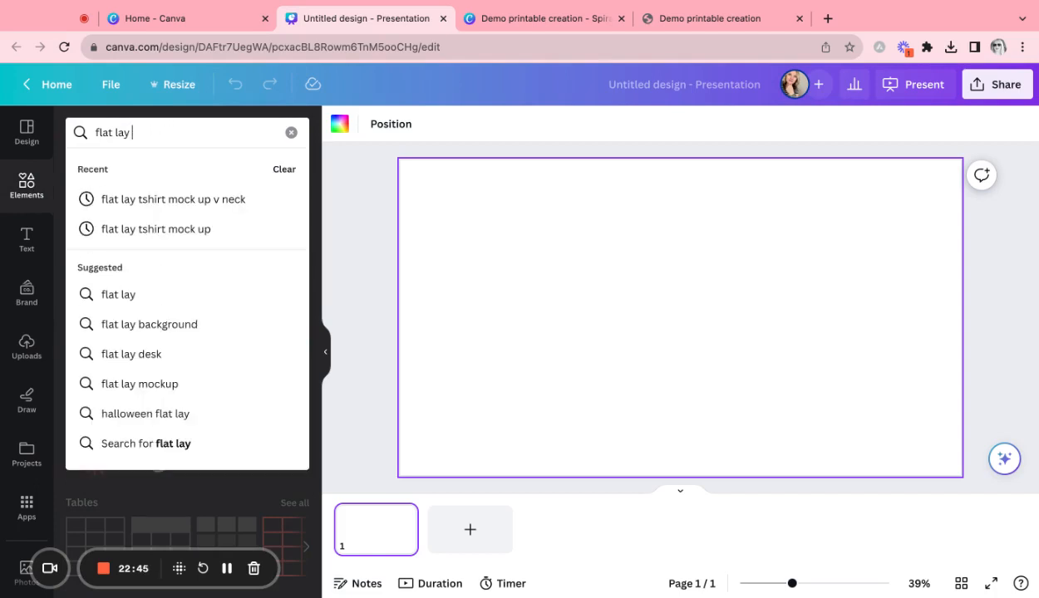
pyautogui.write('woman')
pyautogui.press('Return')
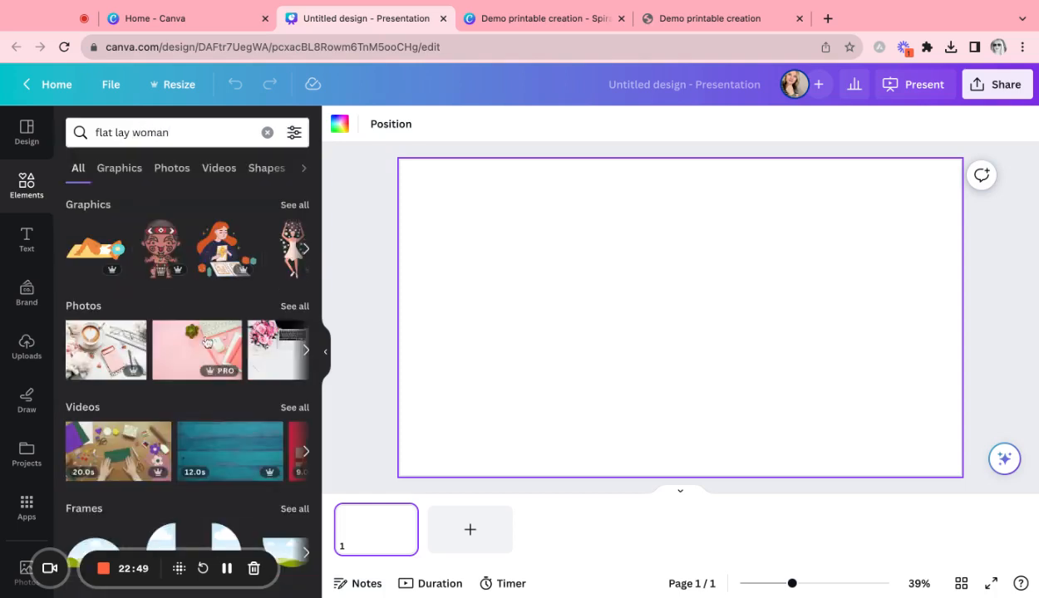
pyautogui.click(295, 307)
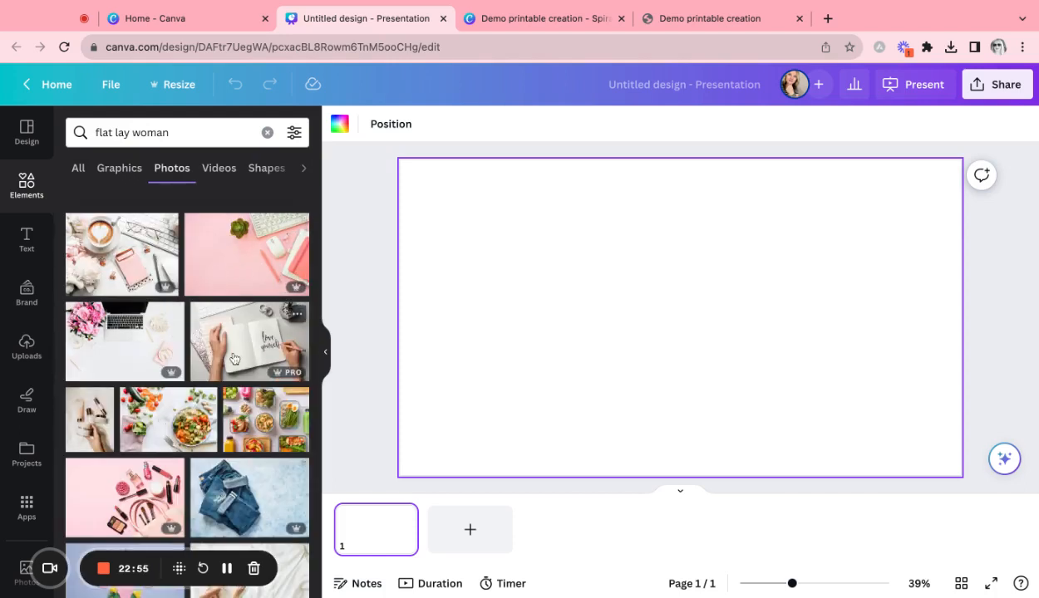
pyautogui.scroll(-3, 233, 358)
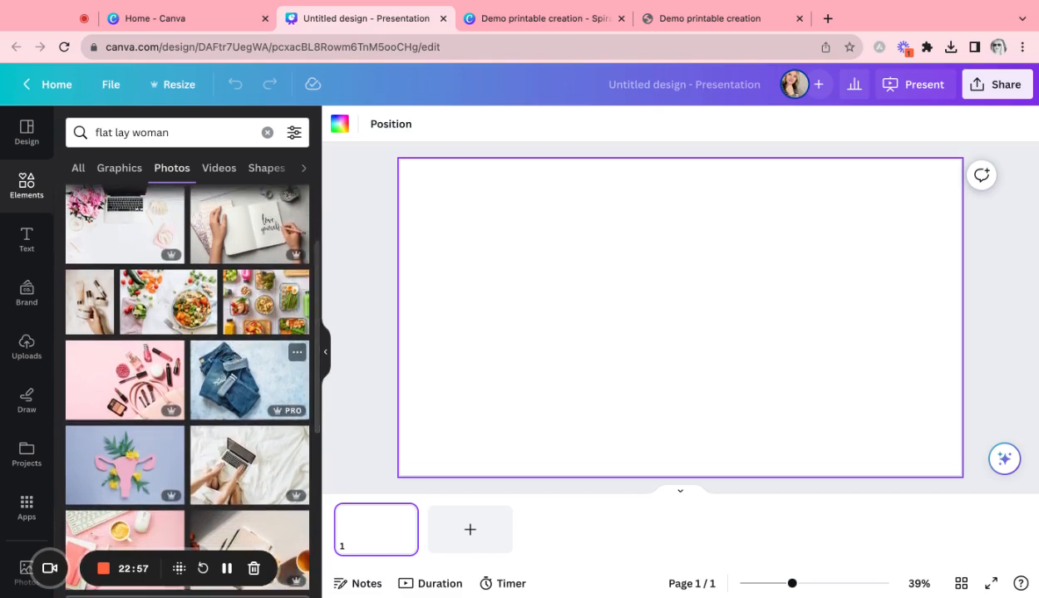
pyautogui.scroll(-6, 233, 358)
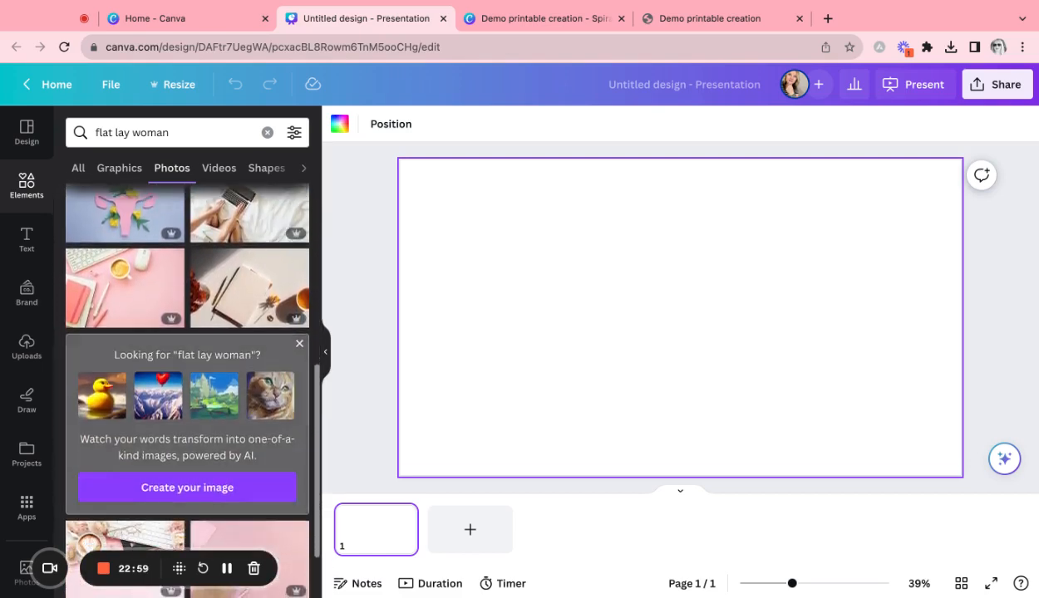
pyautogui.scroll(-4, 187, 383)
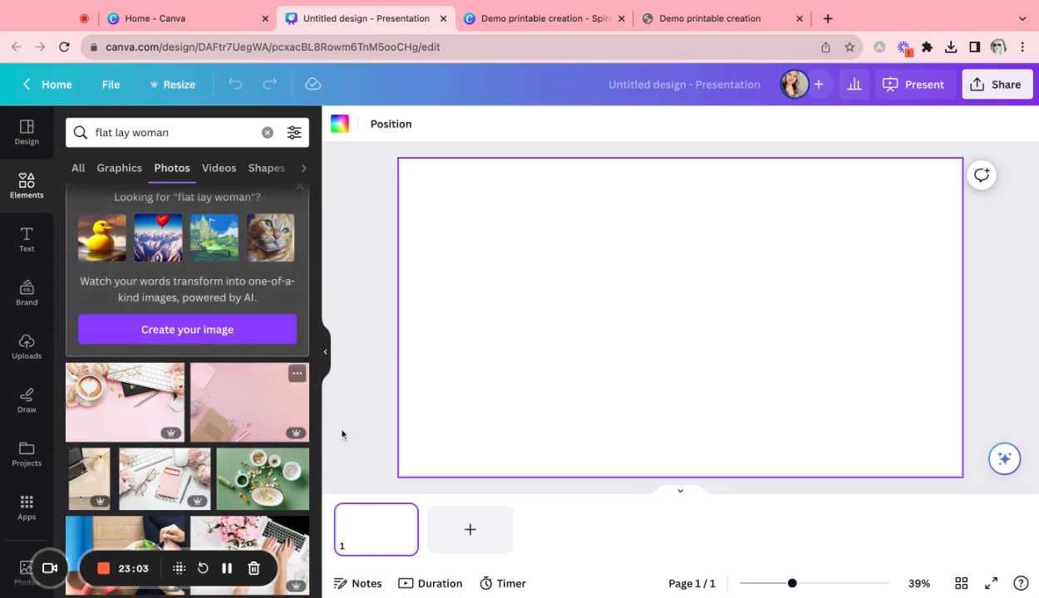
pyautogui.scroll(-6, 278, 467)
pyautogui.scroll(-4, 278, 467)
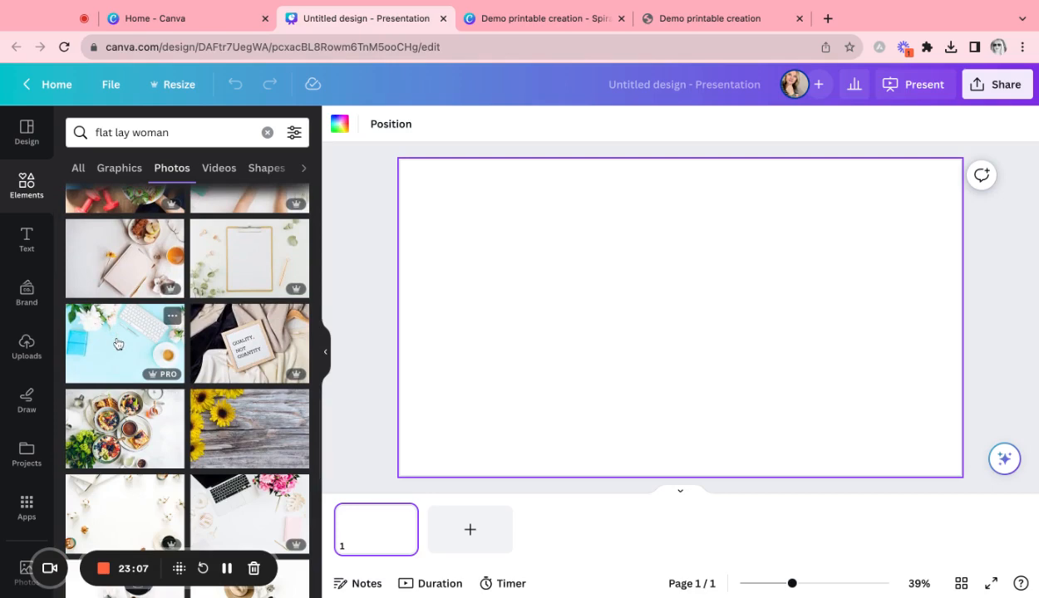
pyautogui.scroll(-3, 166, 416)
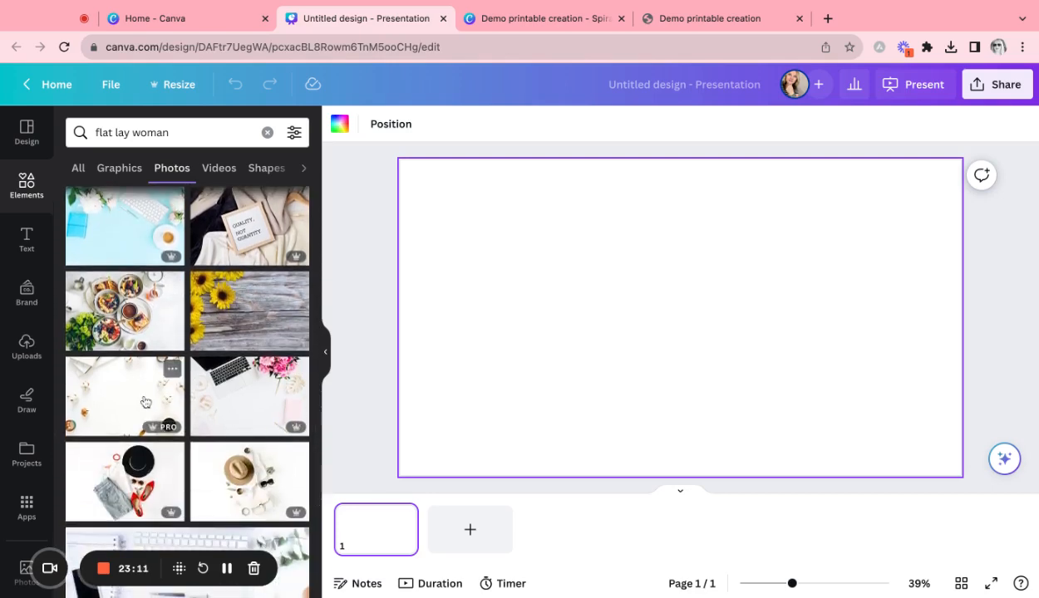
pyautogui.click(146, 403)
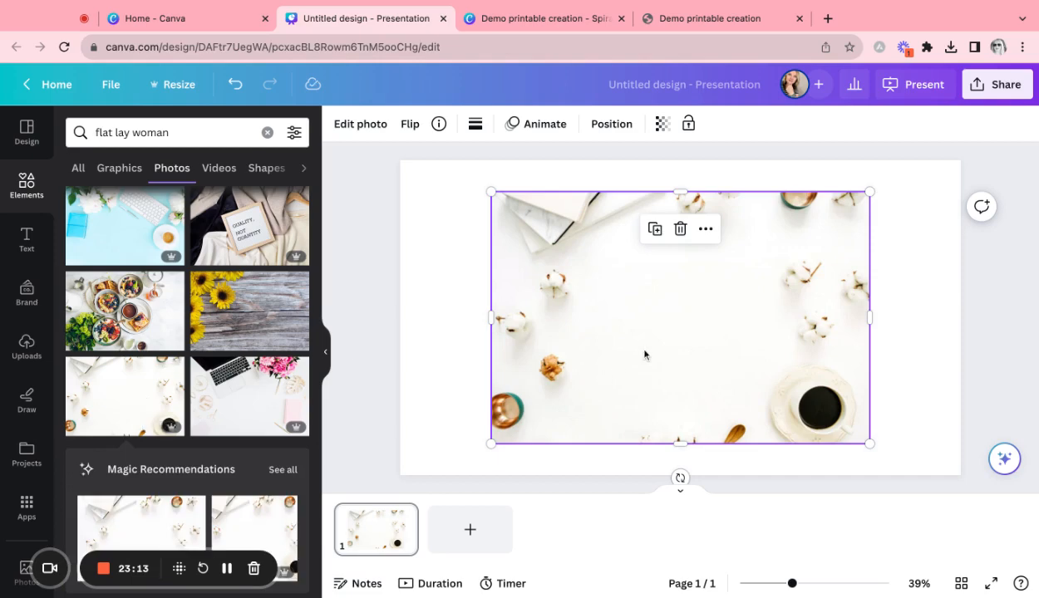
pyautogui.moveTo(735, 377); pyautogui.dragTo(645, 355)
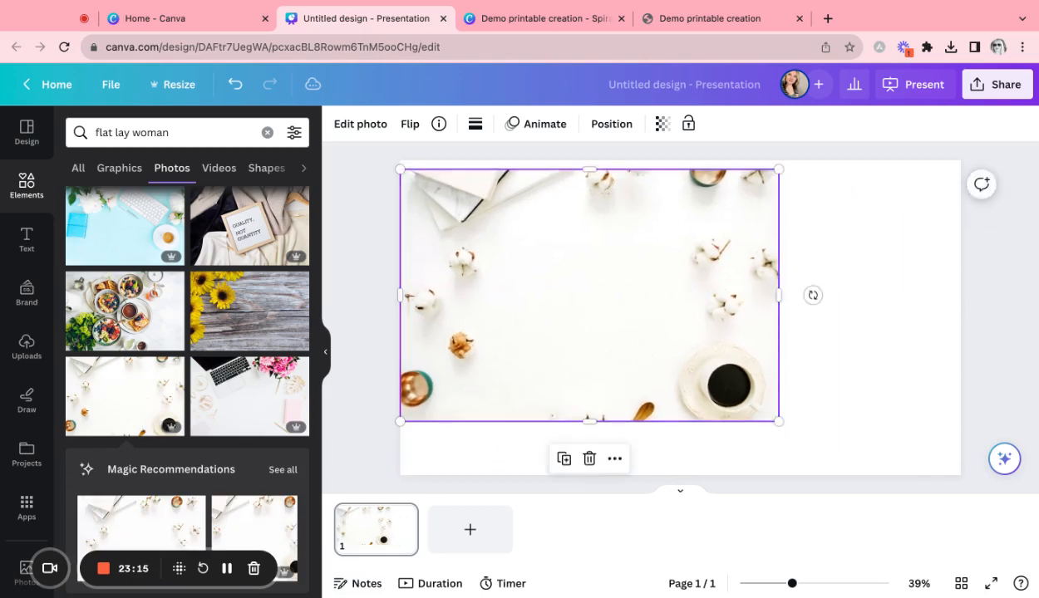
pyautogui.press('Delete')
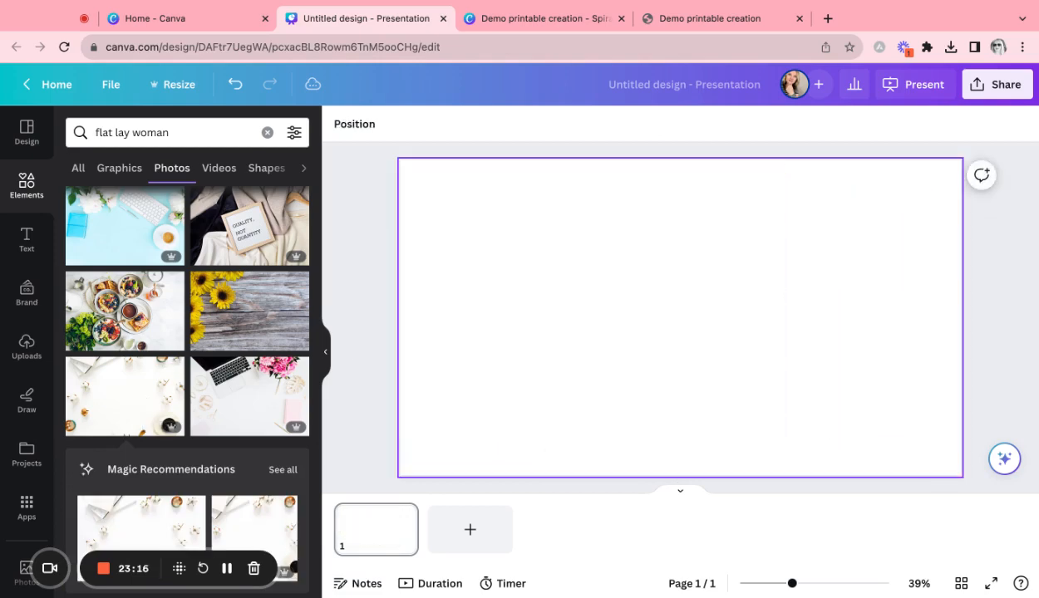
# - Add the flat lay photo with the laptop, pink flowers and pink notebook, and enlarge it to cover the whole page
pyautogui.click(243, 414)
pyautogui.moveTo(776, 359); pyautogui.dragTo(774, 359)
pyautogui.moveTo(778, 412); pyautogui.dragTo(986, 499)
pyautogui.moveTo(891, 350); pyautogui.dragTo(890, 349)
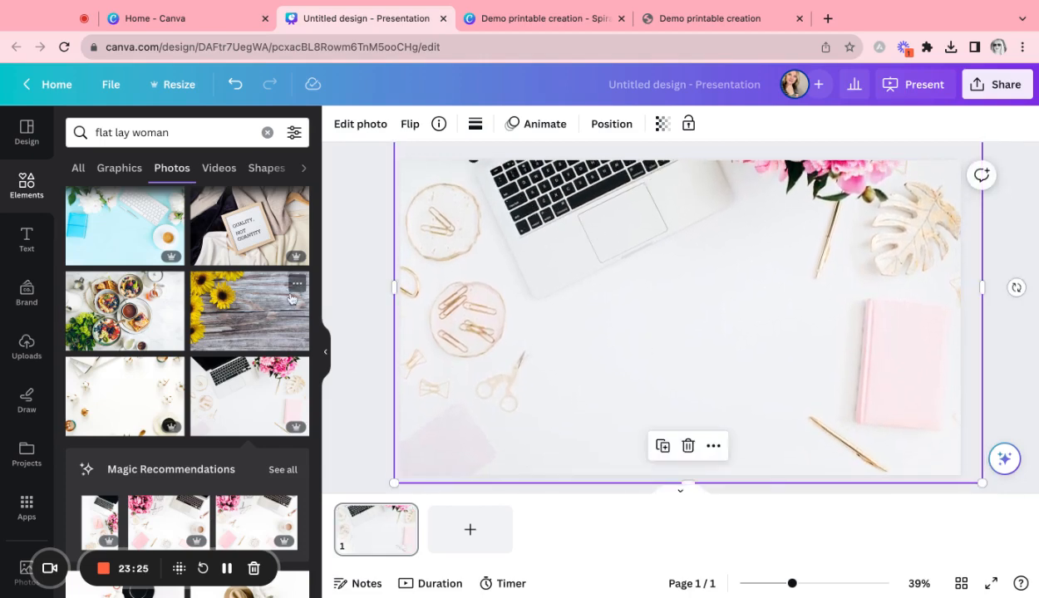
pyautogui.click(362, 294)
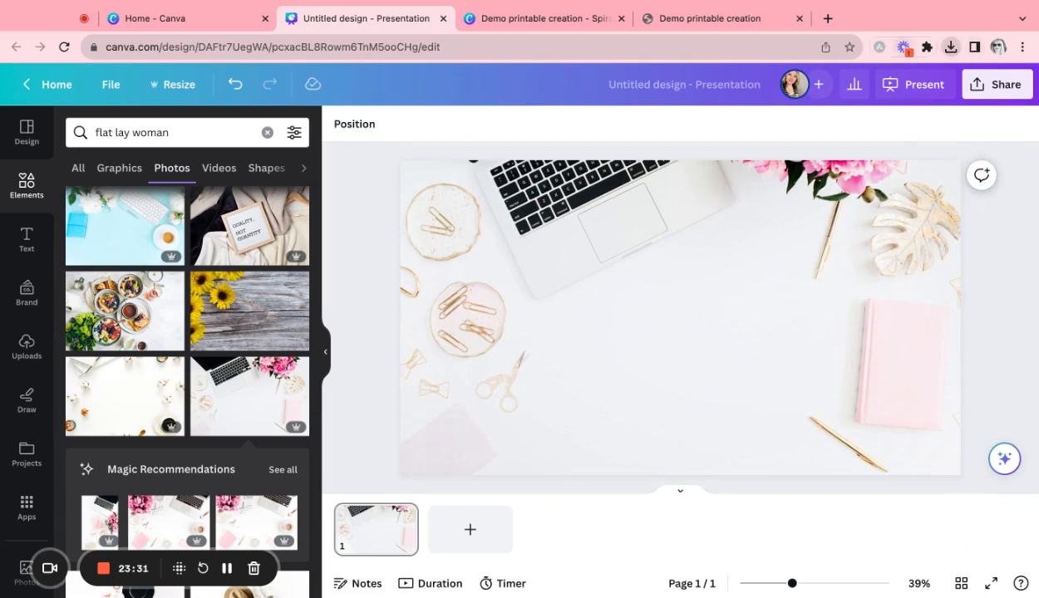
# - Upload the downloaded workout planner and Halloween lined page images to the design's uploads
pyautogui.click(26, 348)
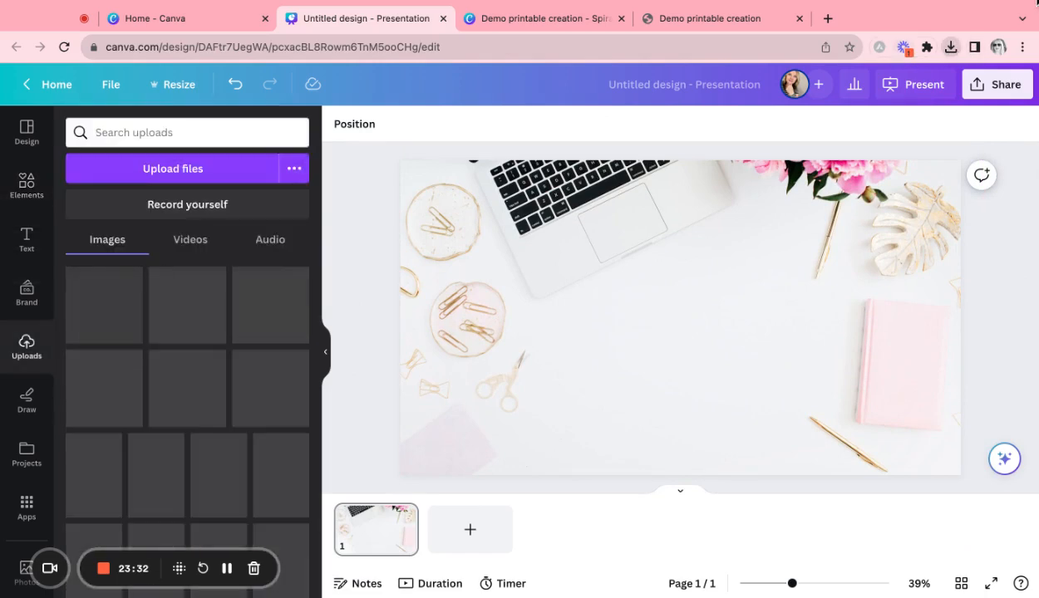
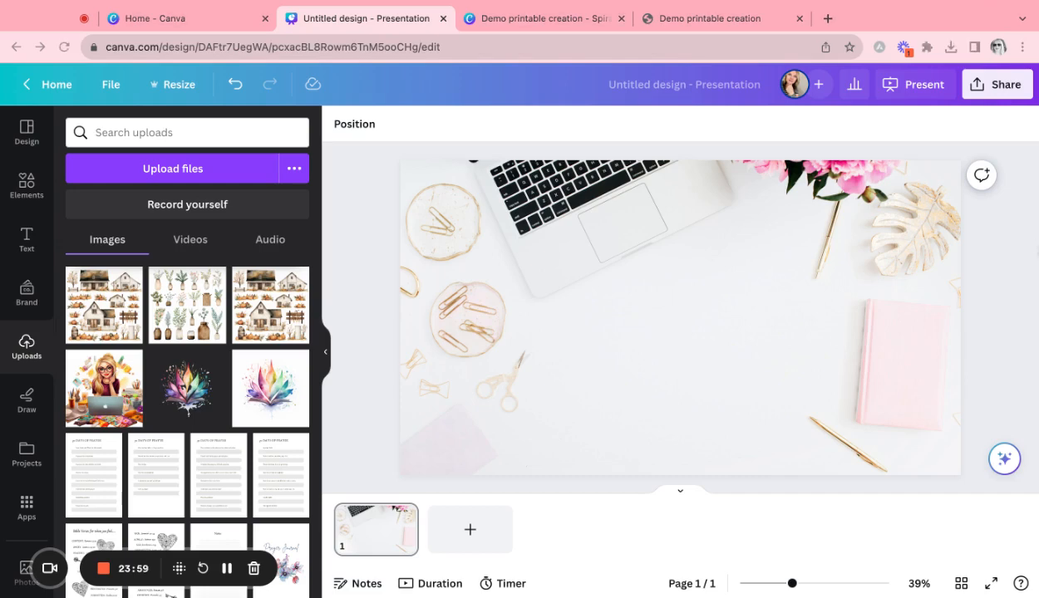
pyautogui.moveTo(0, 366); pyautogui.dragTo(241, 364)
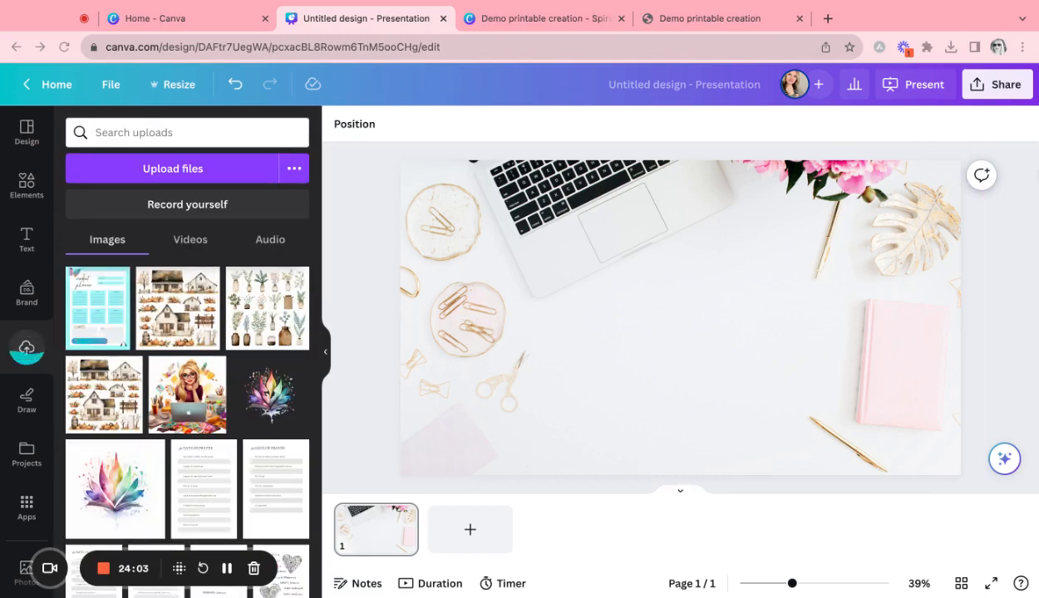
pyautogui.moveTo(0, 361); pyautogui.dragTo(595, 361)
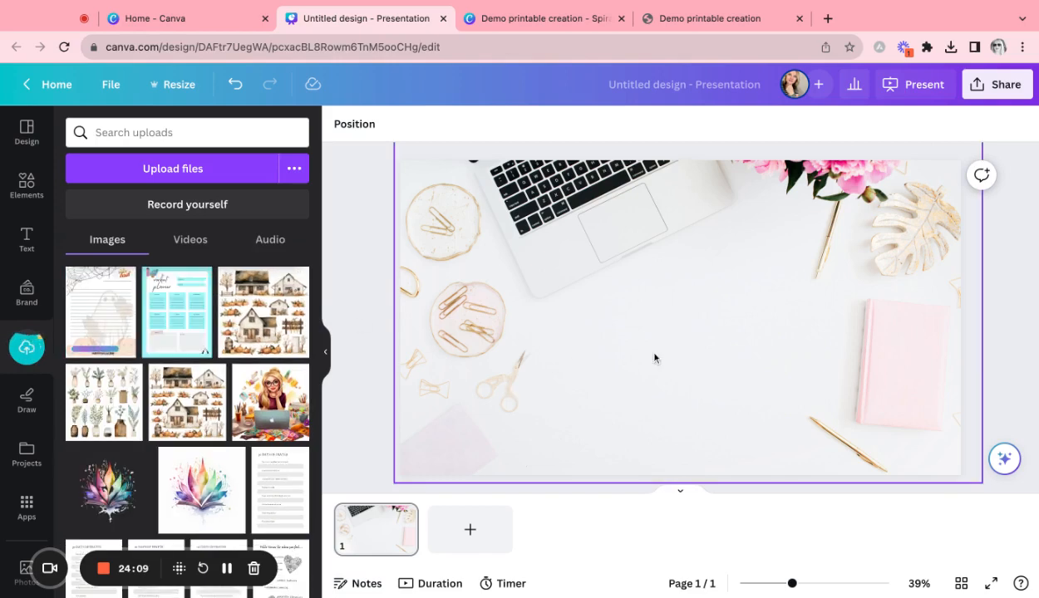
# - Add the workout planner image, tilt it clockwise, shrink it to about 477 × 617, and place it between the laptop and pink notebook
pyautogui.click(174, 335)
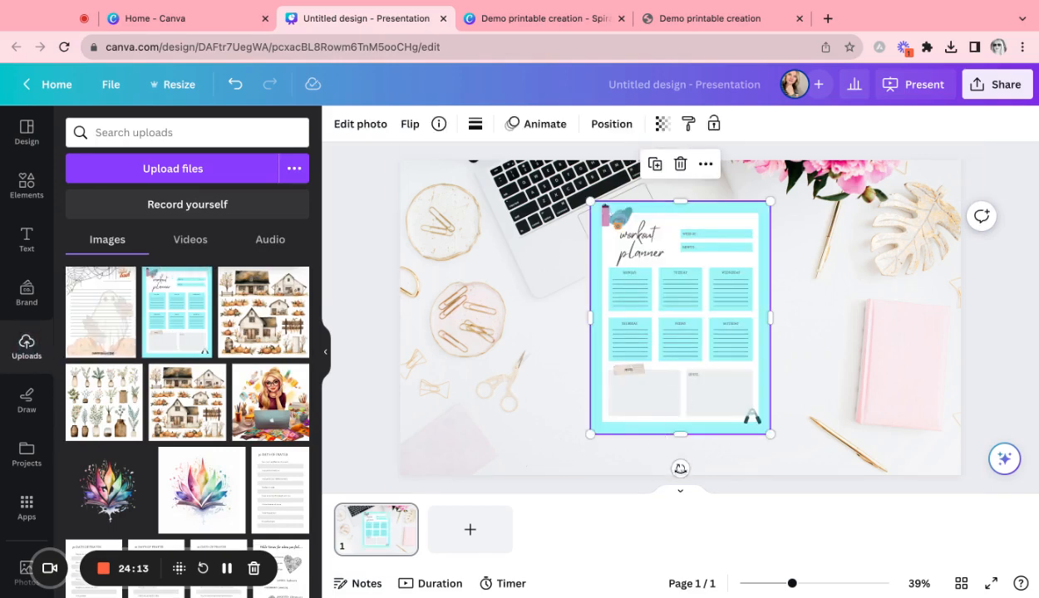
pyautogui.moveTo(680, 468); pyautogui.dragTo(616, 457)
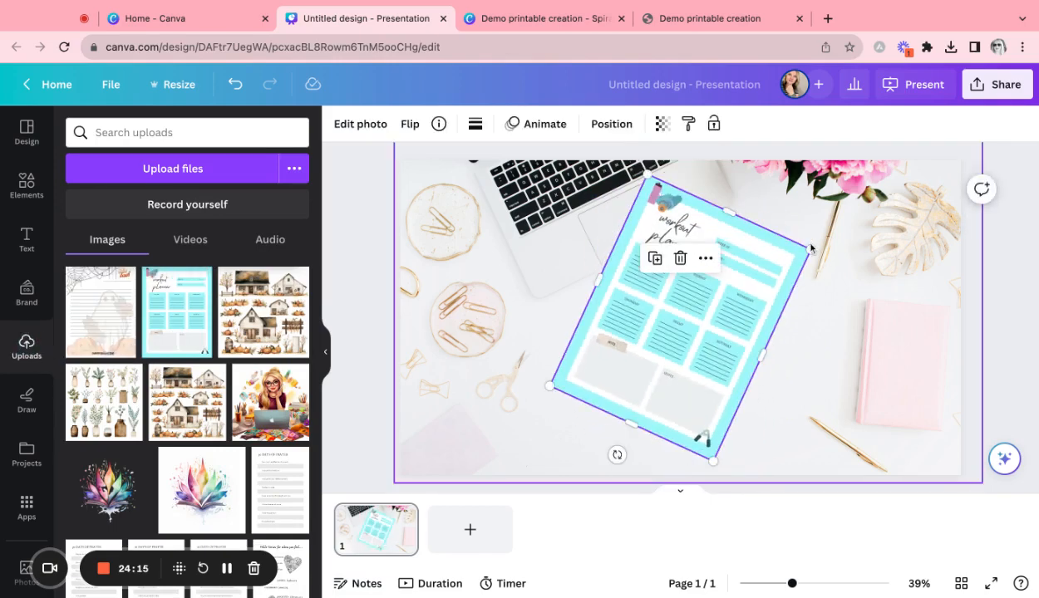
pyautogui.moveTo(808, 247); pyautogui.dragTo(751, 281)
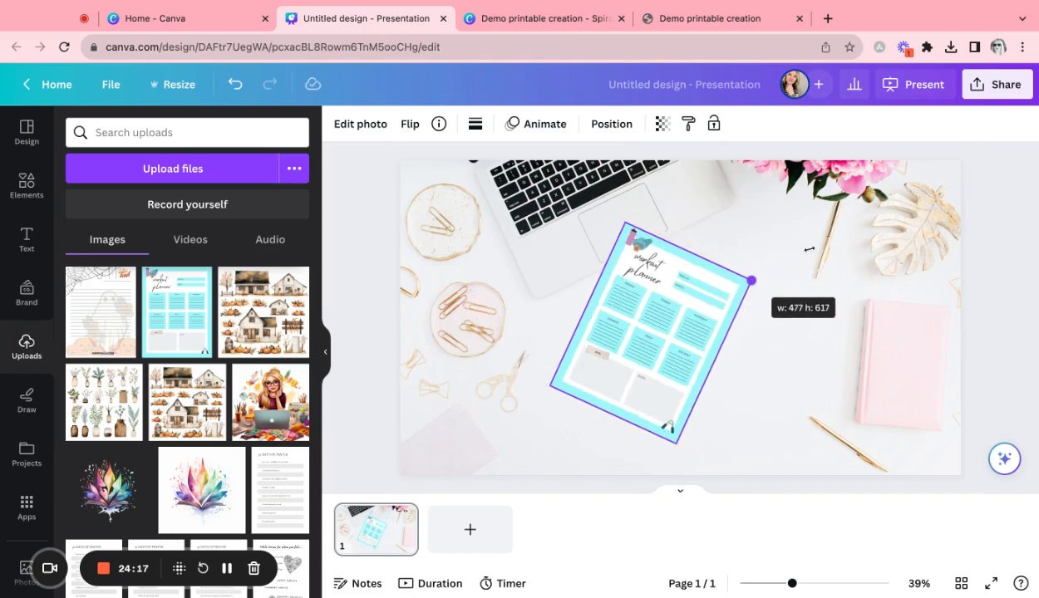
pyautogui.moveTo(808, 248); pyautogui.dragTo(808, 248)
pyautogui.moveTo(612, 312); pyautogui.dragTo(664, 327)
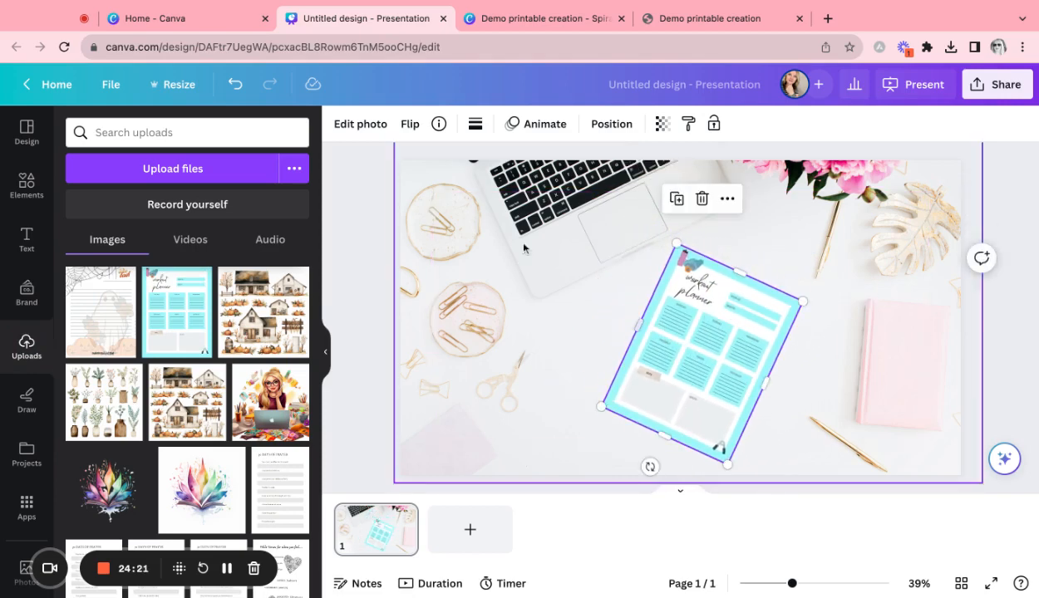
# - Apply a Drop shadow to the tilted workout planner image
pyautogui.click(366, 124)
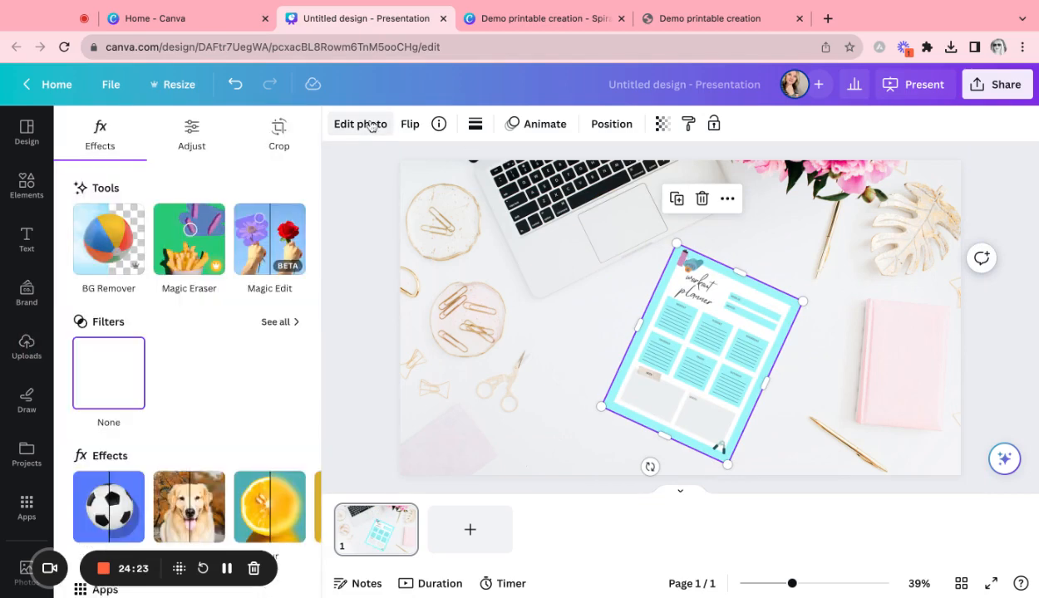
pyautogui.scroll(-3, 145, 474)
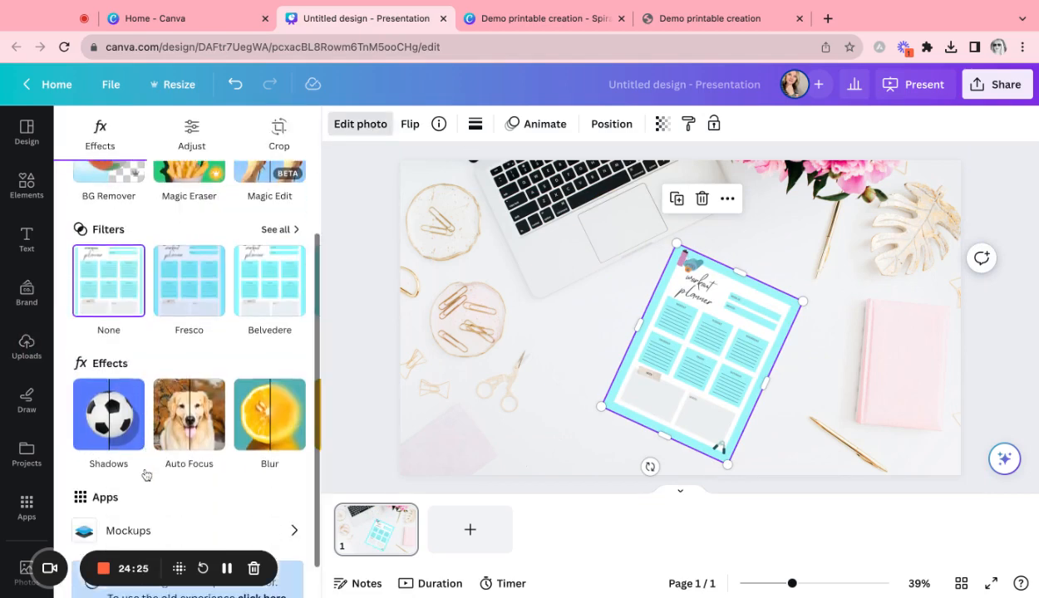
pyautogui.click(119, 429)
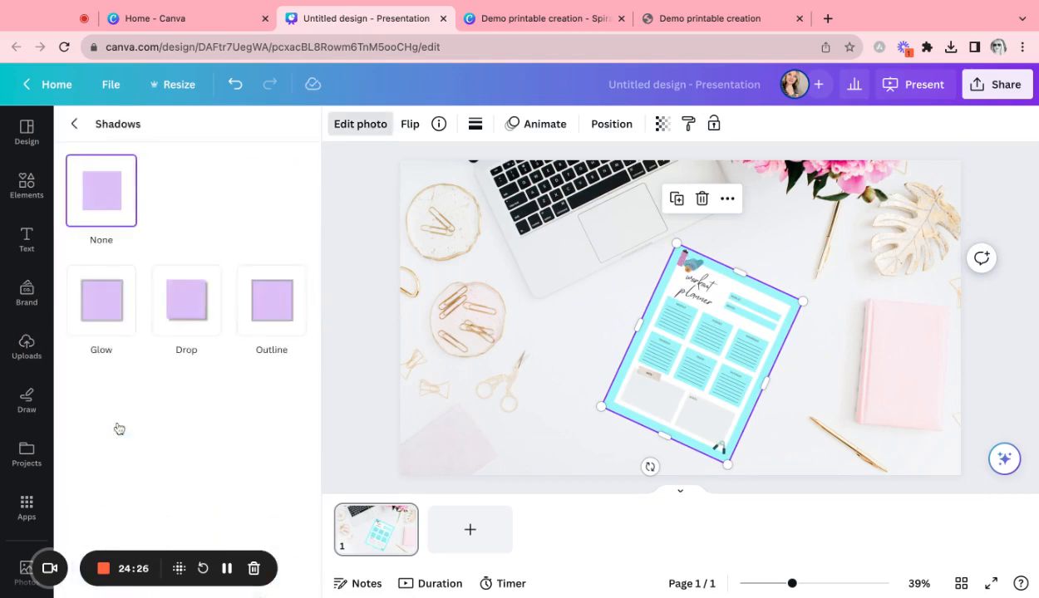
pyautogui.click(189, 317)
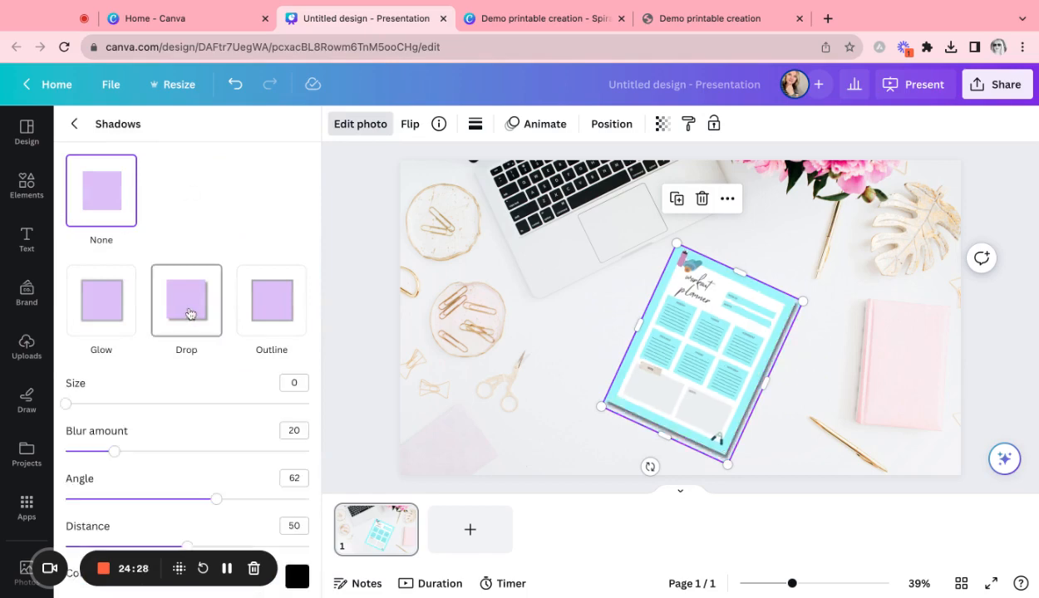
pyautogui.click(813, 368)
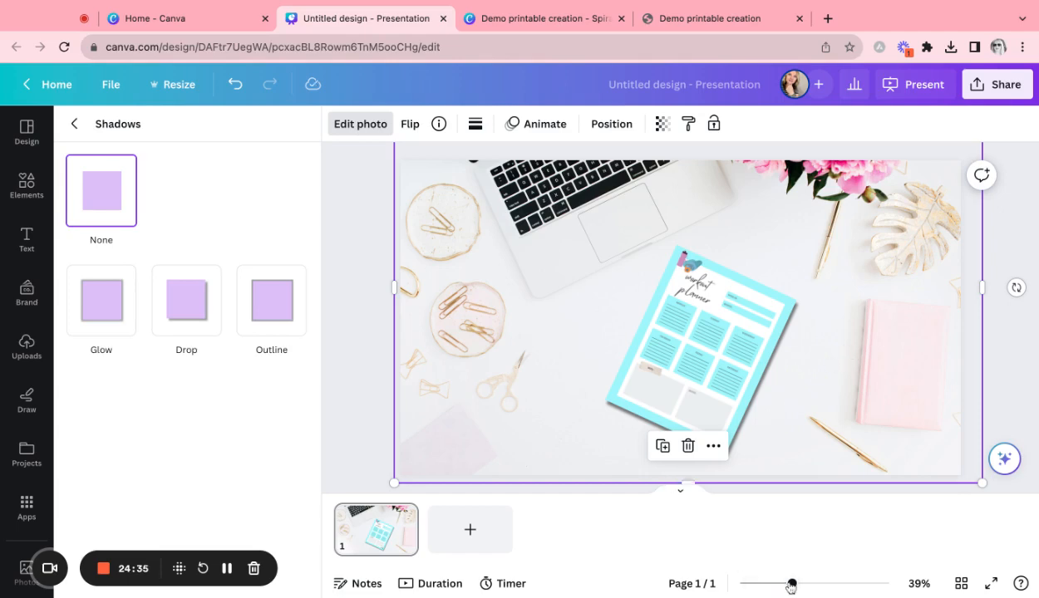
pyautogui.moveTo(791, 586); pyautogui.dragTo(775, 587)
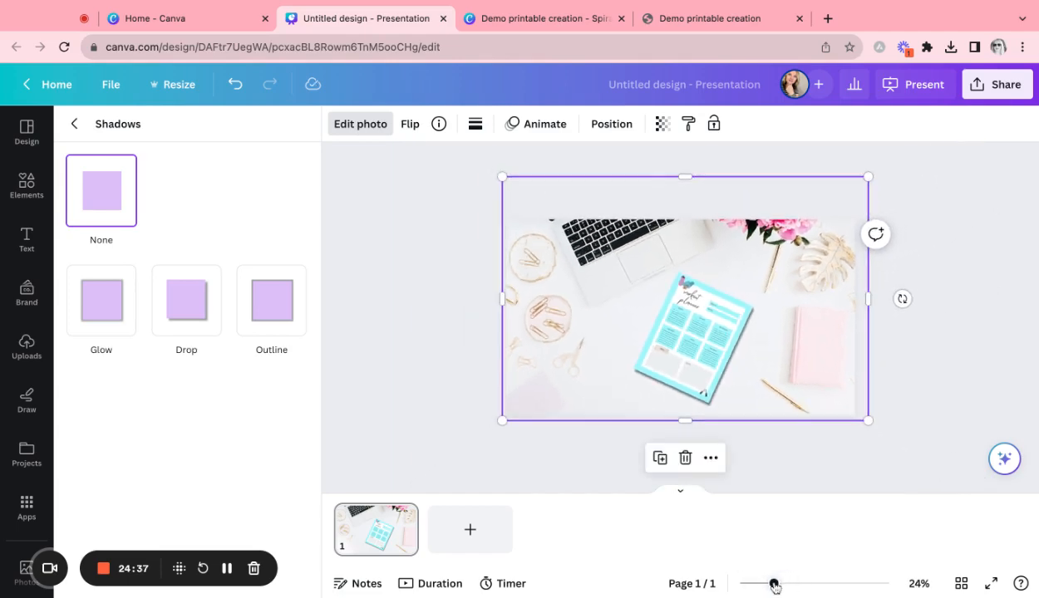
pyautogui.click(886, 454)
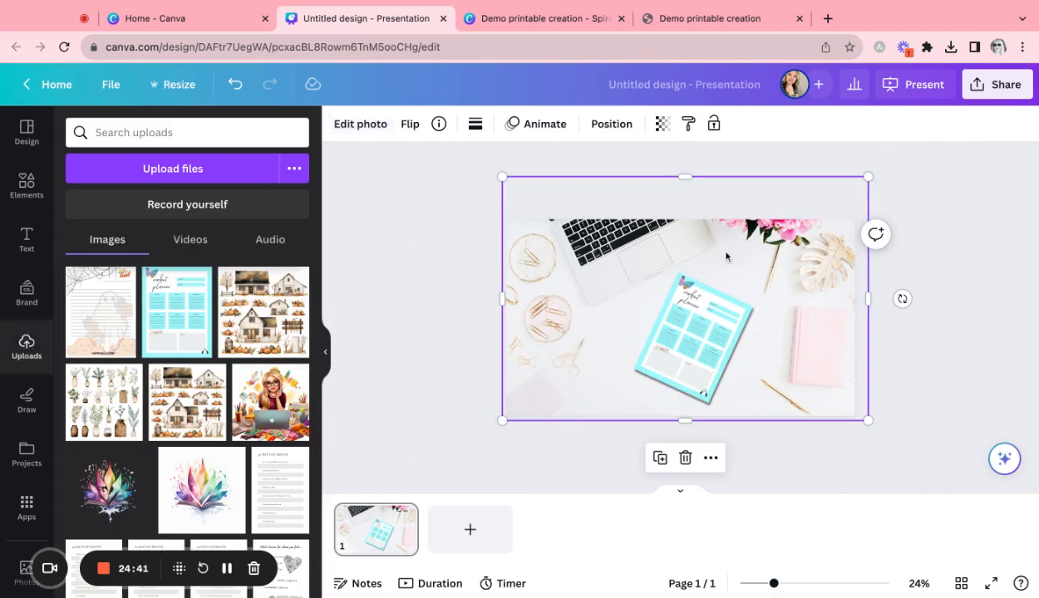
# - Duplicate the shadowed workout planner twice and arrange the three copies as an overlapping, staggered stack
pyautogui.click(696, 336)
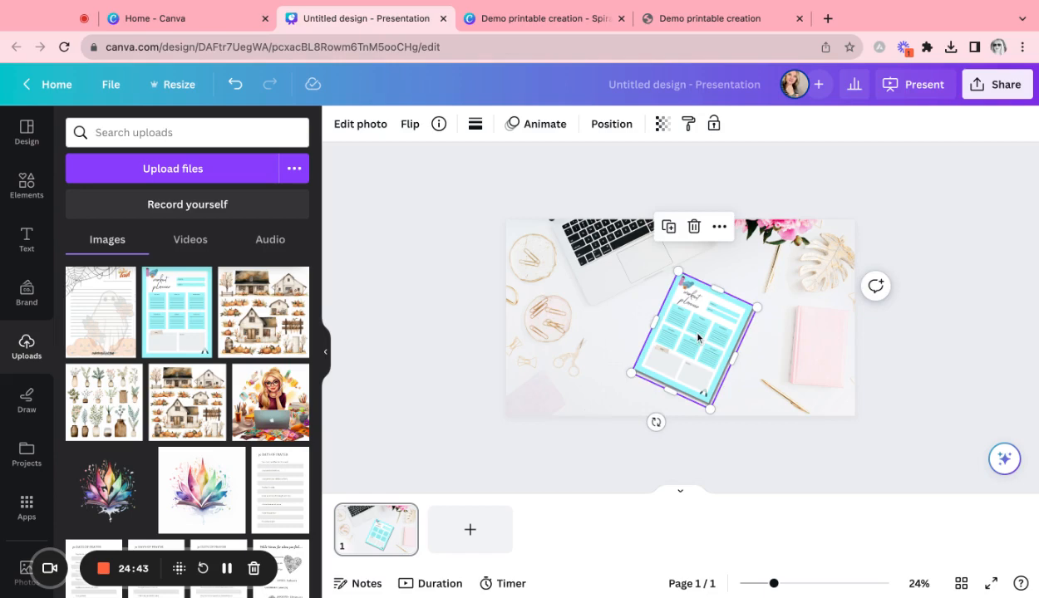
pyautogui.moveTo(697, 337); pyautogui.dragTo(700, 340)
pyautogui.press('super+d')
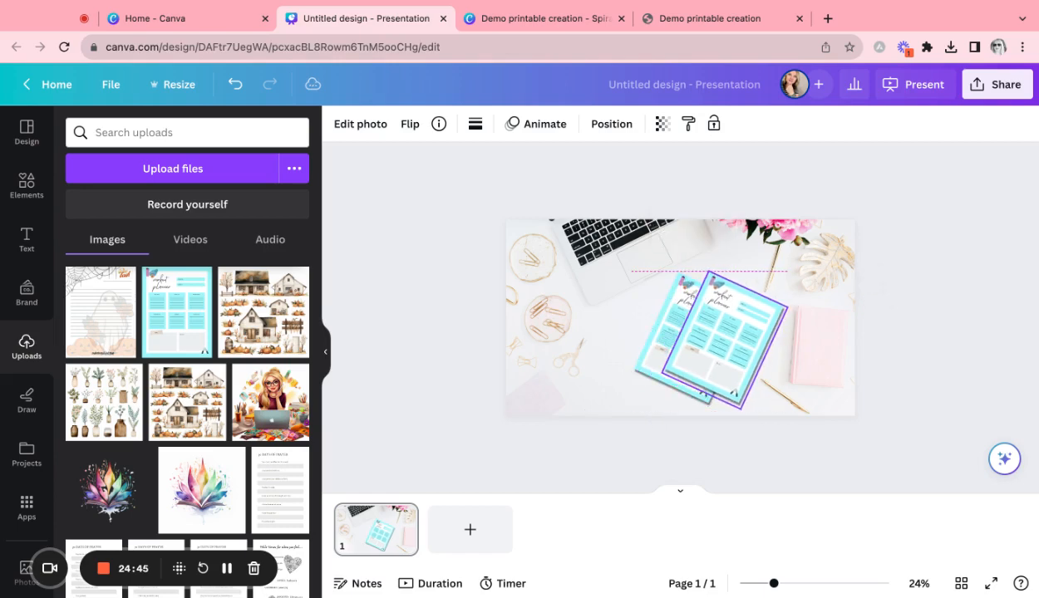
pyautogui.press('super+v')
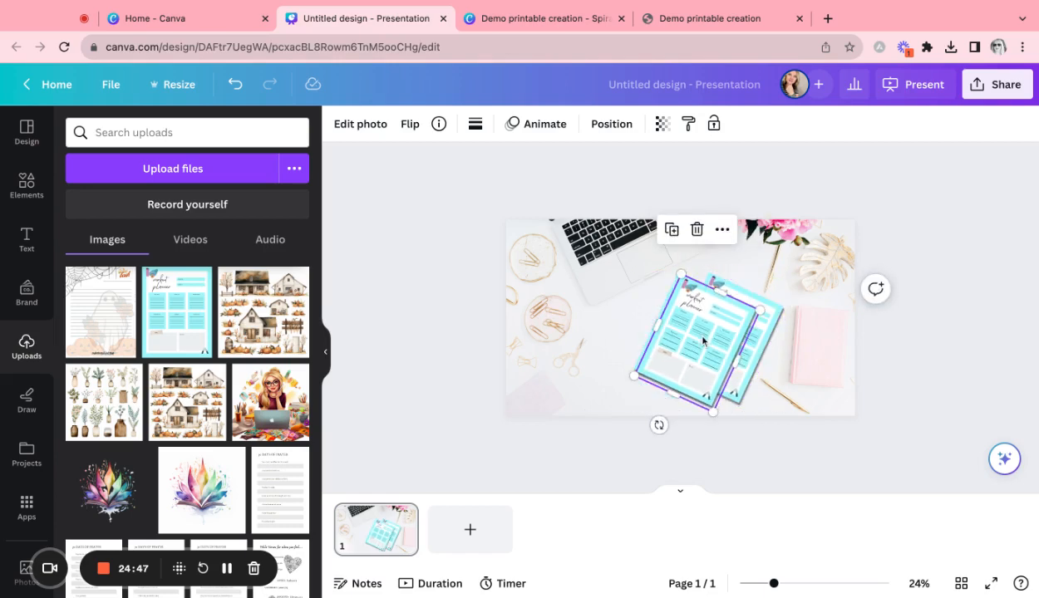
pyautogui.moveTo(703, 340); pyautogui.dragTo(671, 349)
pyautogui.click(970, 359)
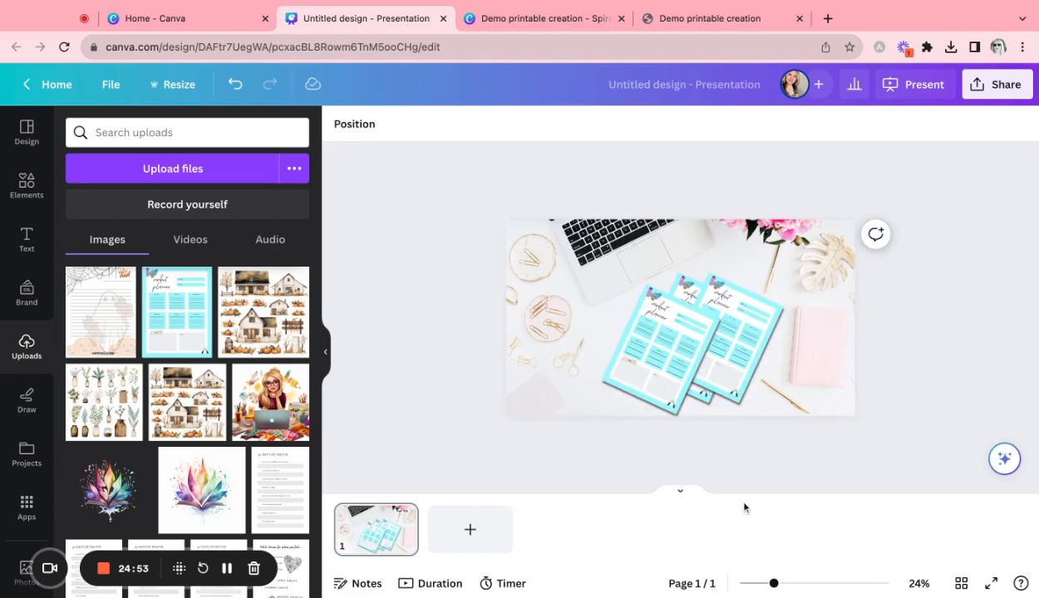
# - Add a second blank page and search the element photos for "flat lay halloween"
pyautogui.click(471, 532)
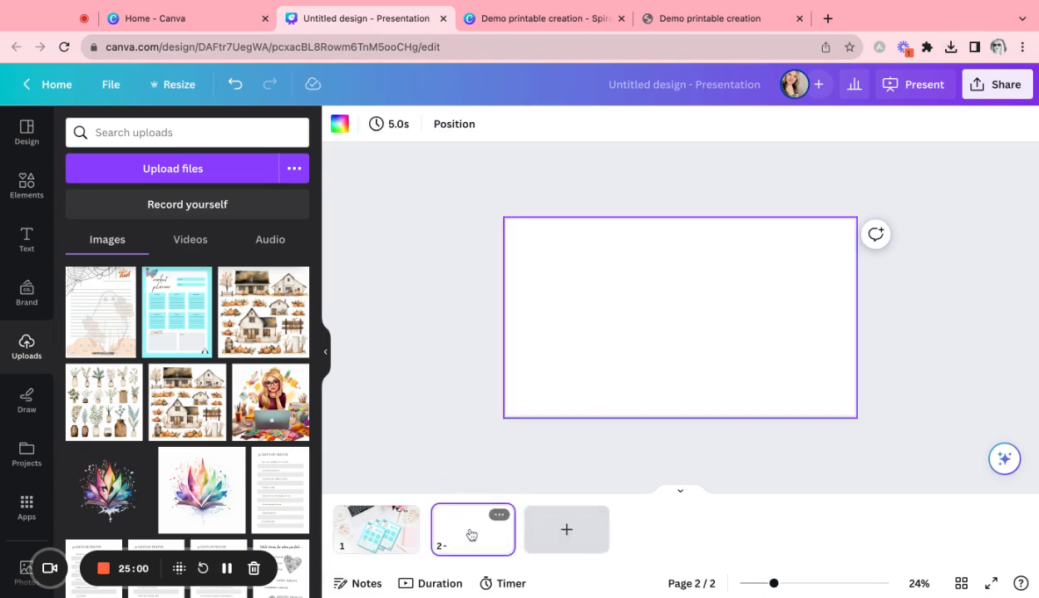
pyautogui.click(30, 188)
pyautogui.click(185, 129)
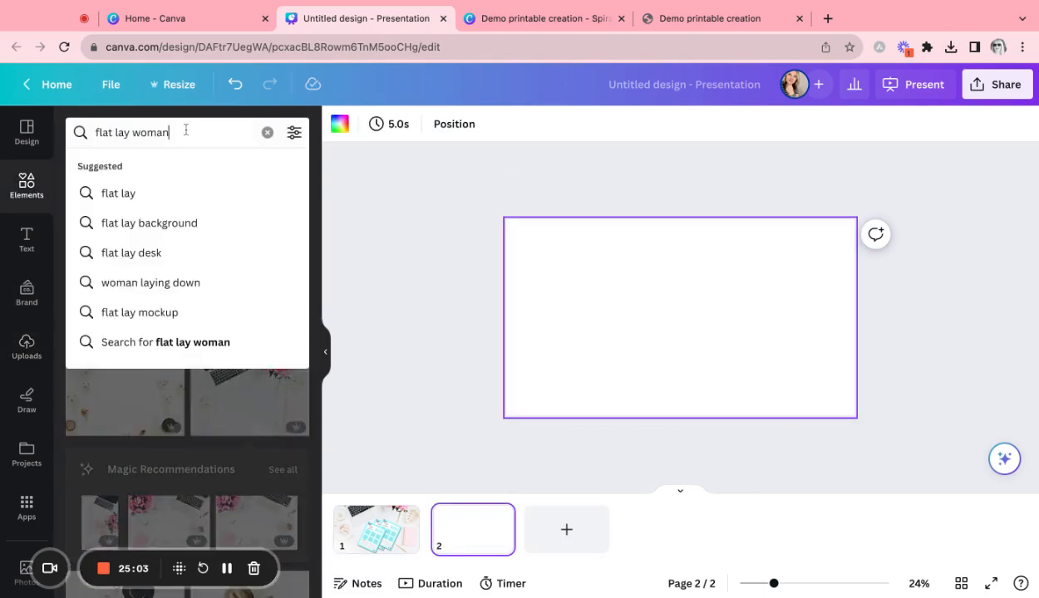
pyautogui.press('BackSpace')
pyautogui.press('BackSpace')
pyautogui.press('BackSpace')
pyautogui.press('BackSpace')
pyautogui.press('BackSpace')
pyautogui.write('hall')
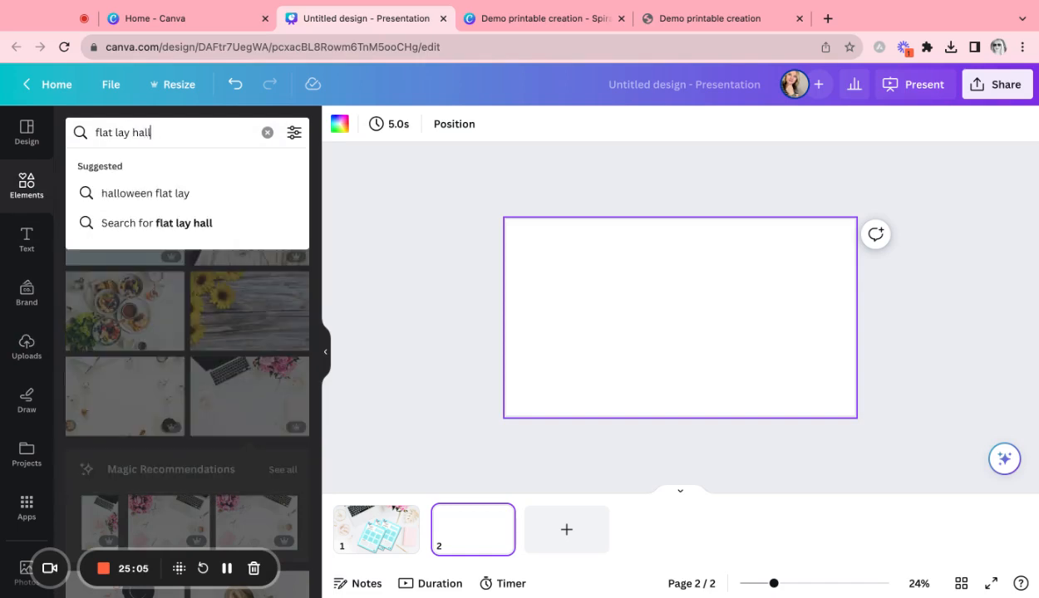
pyautogui.write('oween')
pyautogui.press('Return')
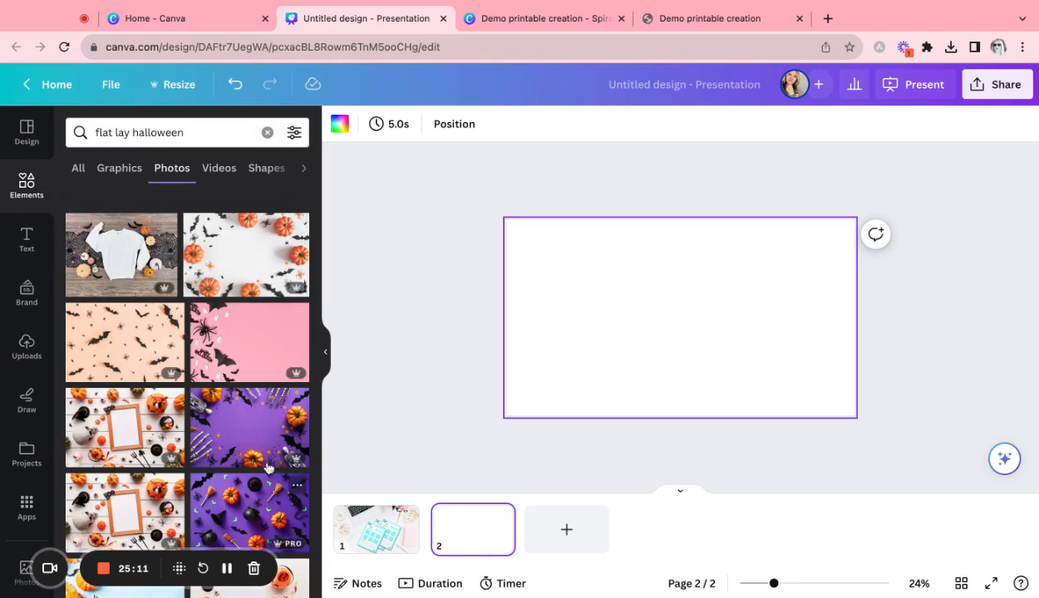
# - Add the purple flat lay photo with pumpkins, bats and skeletons, and enlarge it to cover the whole second page
pyautogui.click(264, 436)
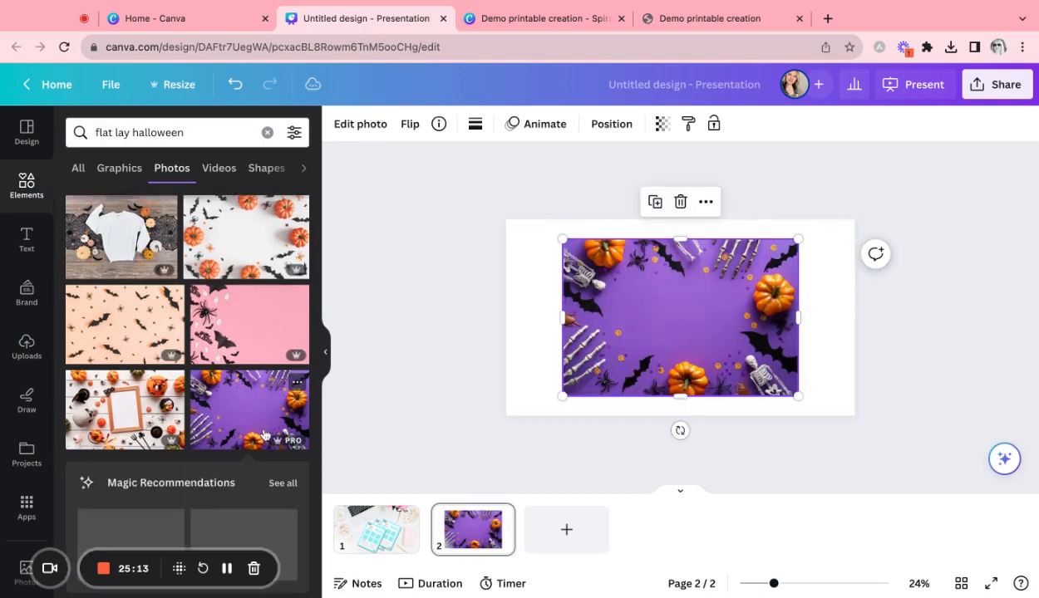
pyautogui.moveTo(564, 240); pyautogui.dragTo(501, 198)
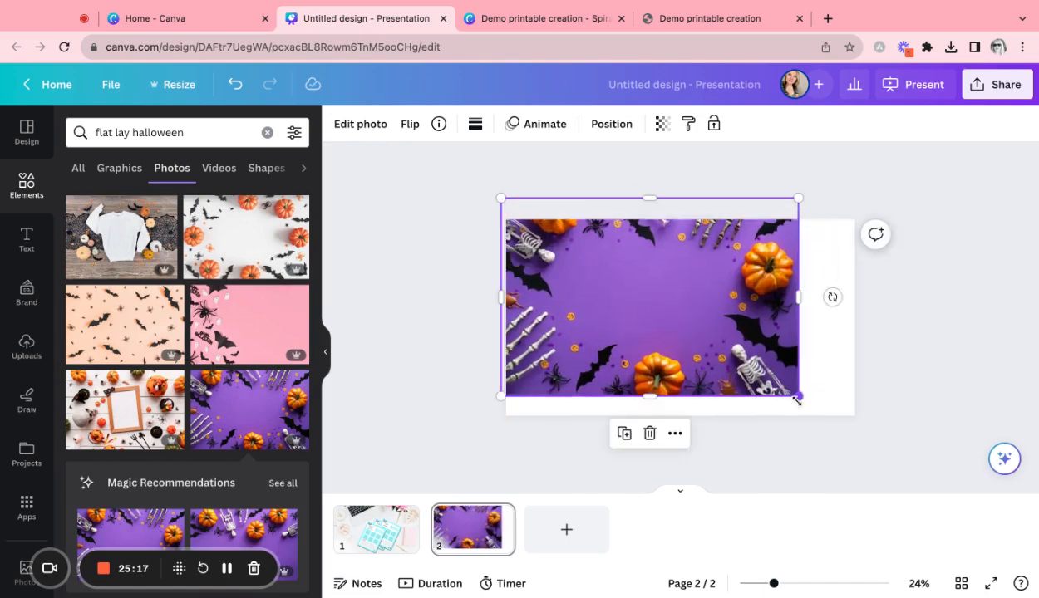
pyautogui.moveTo(797, 398); pyautogui.dragTo(879, 447)
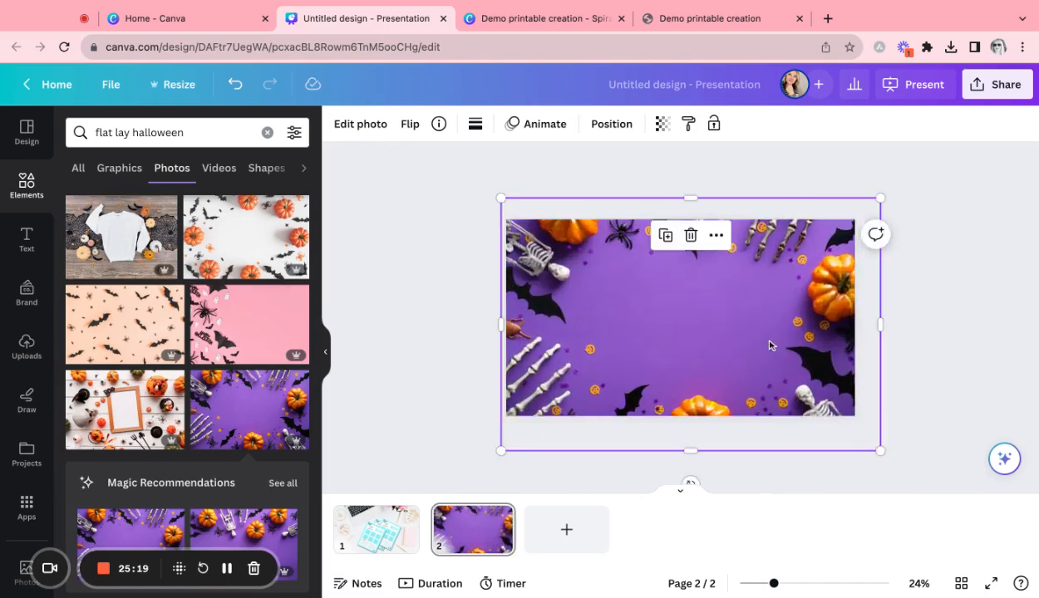
pyautogui.click(960, 340)
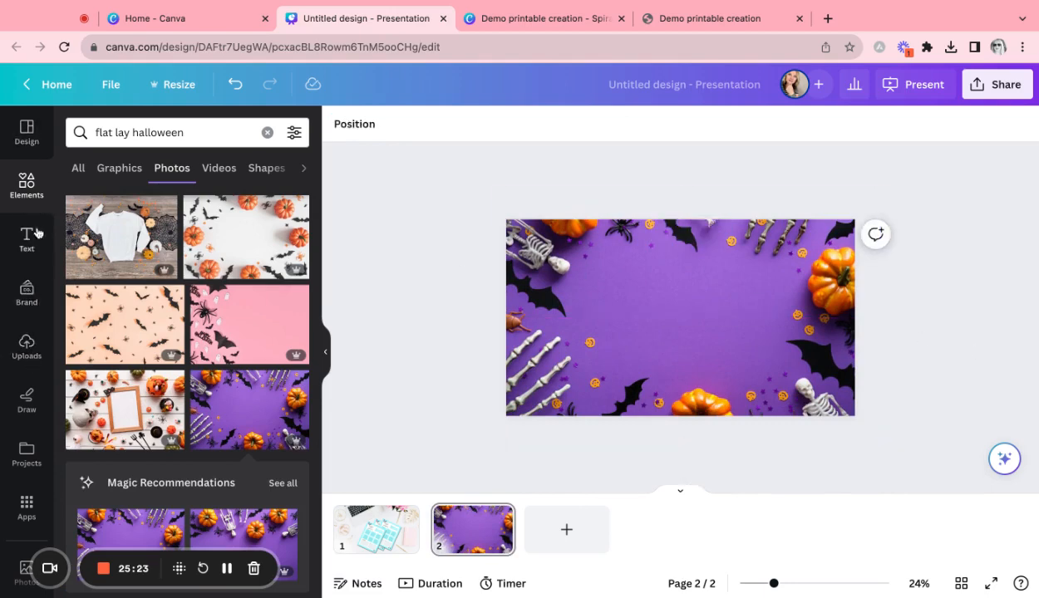
# - Add the uploaded Halloween lined page over the purple background, shrink it slightly, and tilt it counterclockwise
pyautogui.click(28, 353)
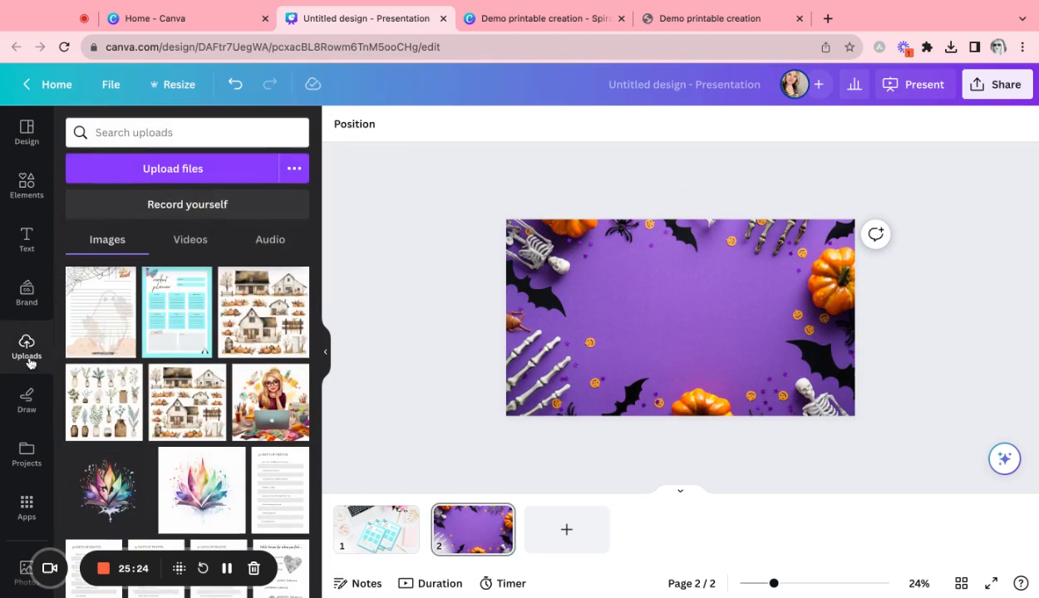
pyautogui.click(98, 309)
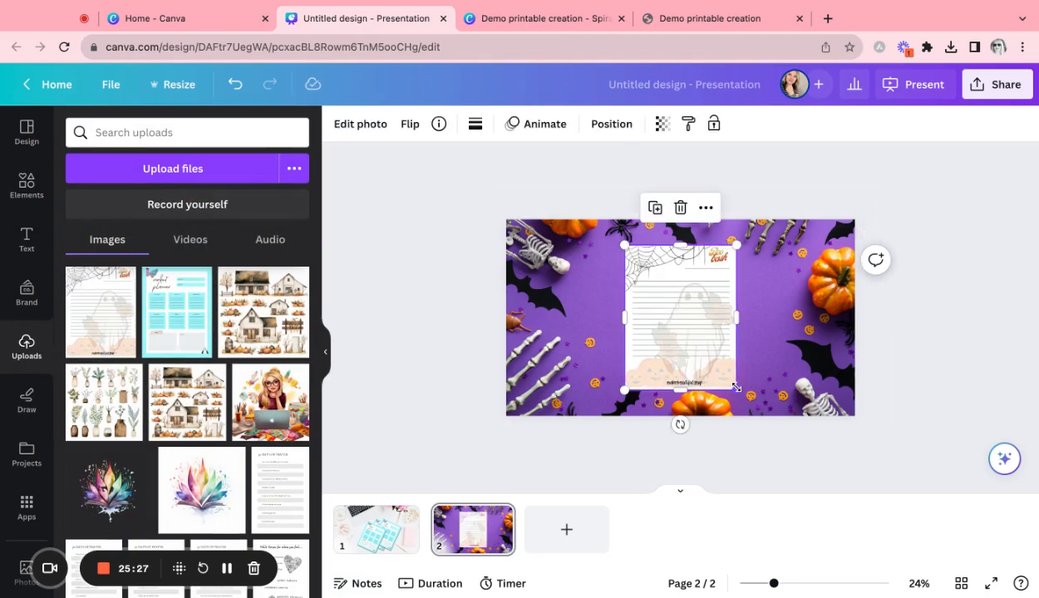
pyautogui.moveTo(736, 389); pyautogui.dragTo(718, 366)
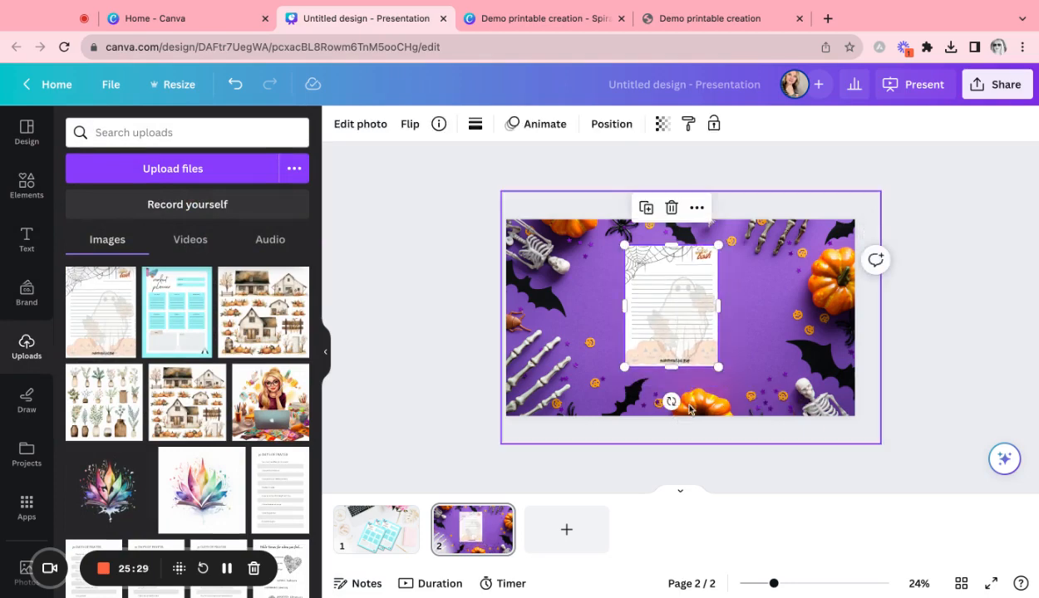
pyautogui.moveTo(671, 401); pyautogui.dragTo(701, 396)
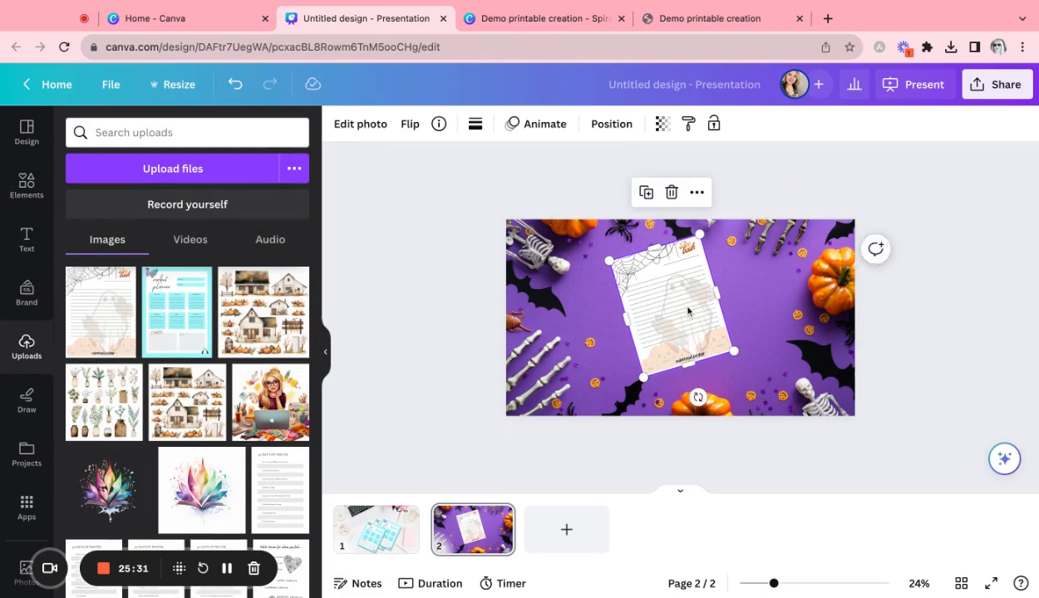
# - Apply a Drop shadow to the Halloween lined page and shift it slightly toward the middle of the purple background
pyautogui.click(359, 124)
pyautogui.click(127, 484)
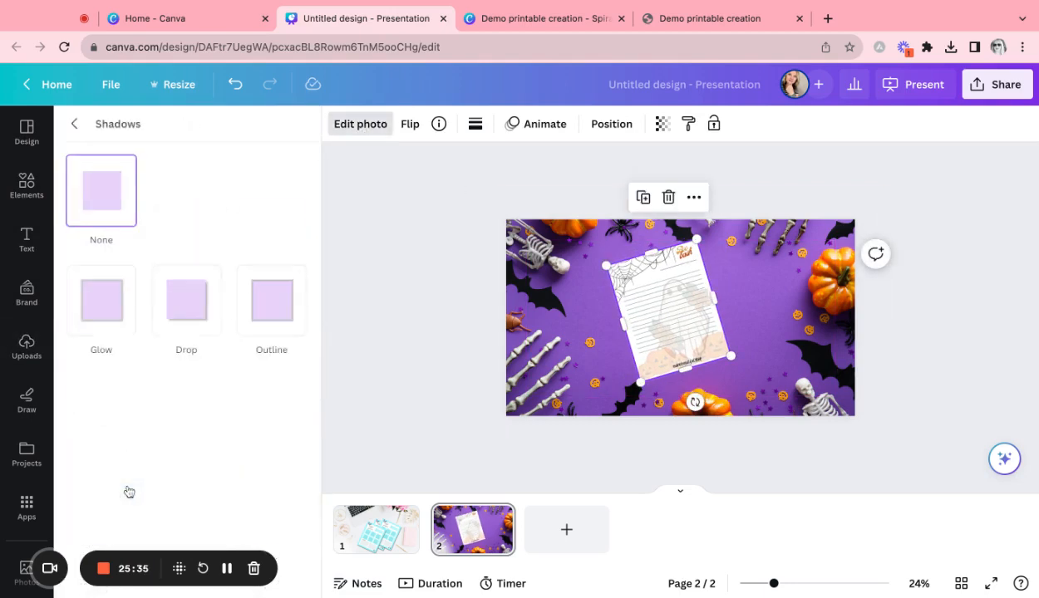
pyautogui.click(206, 309)
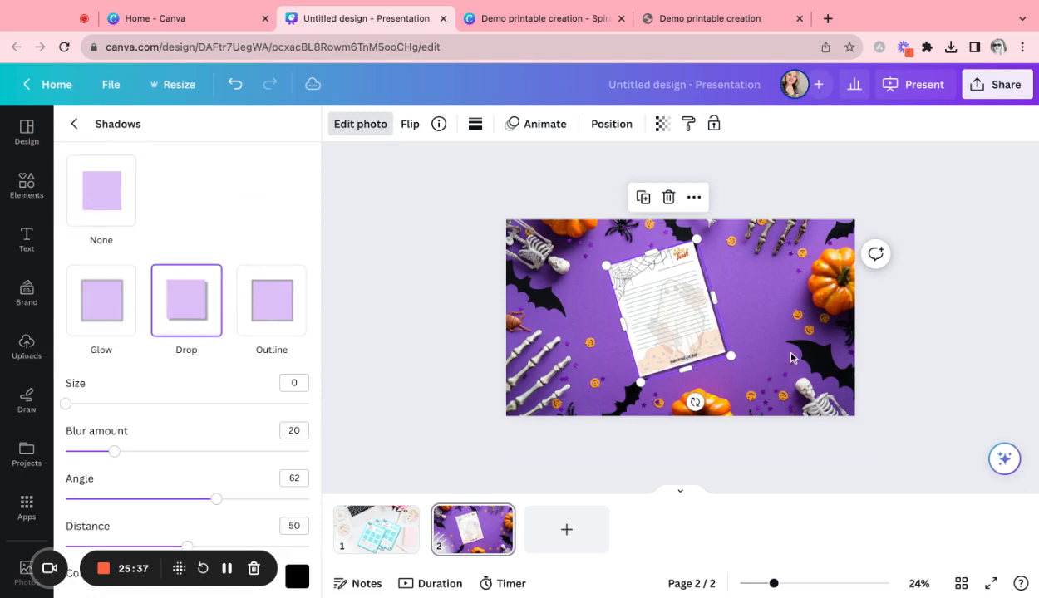
pyautogui.press('Escape')
pyautogui.press('Escape')
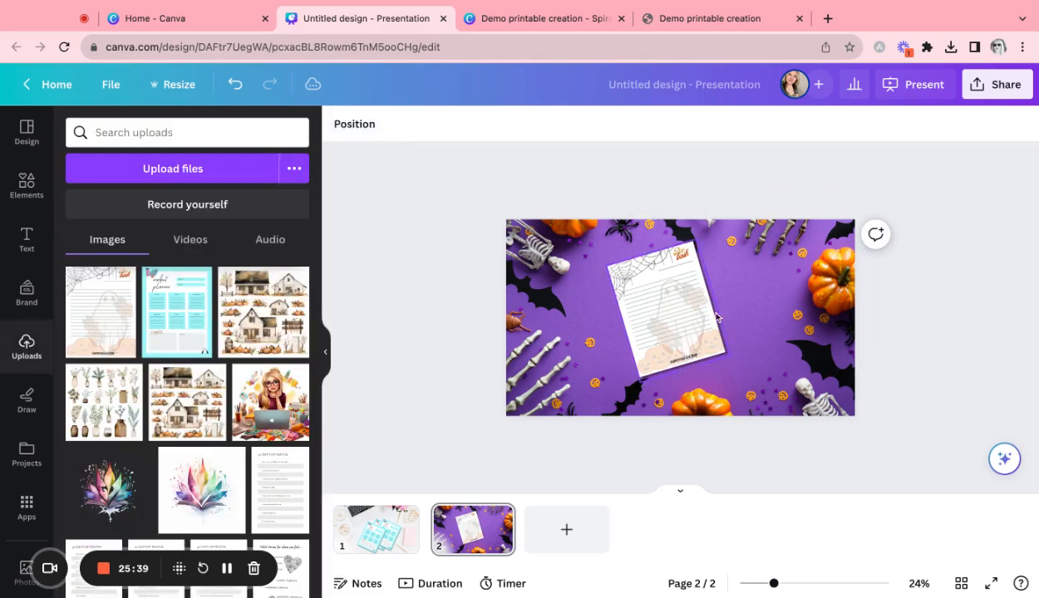
pyautogui.click(682, 316)
pyautogui.moveTo(682, 316)
pyautogui.mouseDown()
pyautogui.moveTo(693, 318)
pyautogui.moveTo(682, 315)
pyautogui.mouseUp()
pyautogui.click(934, 324)
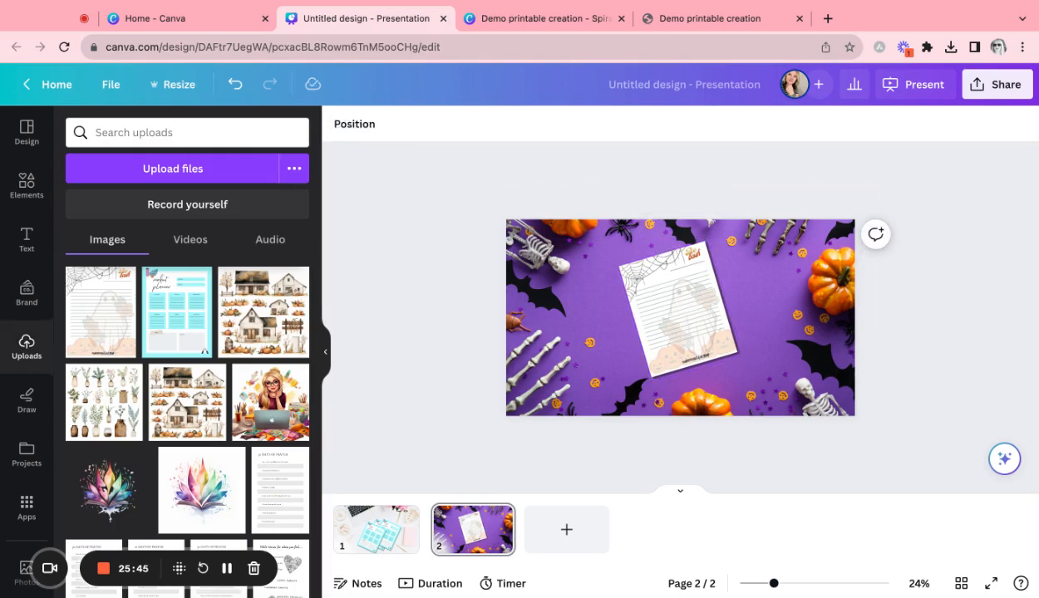
# - Open the download settings, choose PNG as the file type, review its options, and close them without downloading
pyautogui.click(1004, 84)
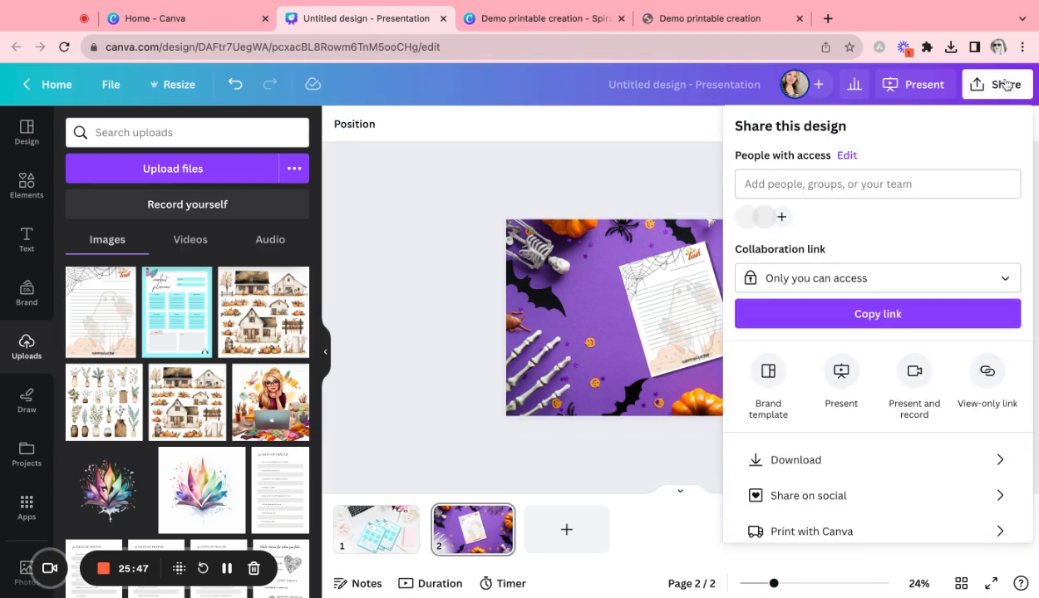
pyautogui.click(863, 460)
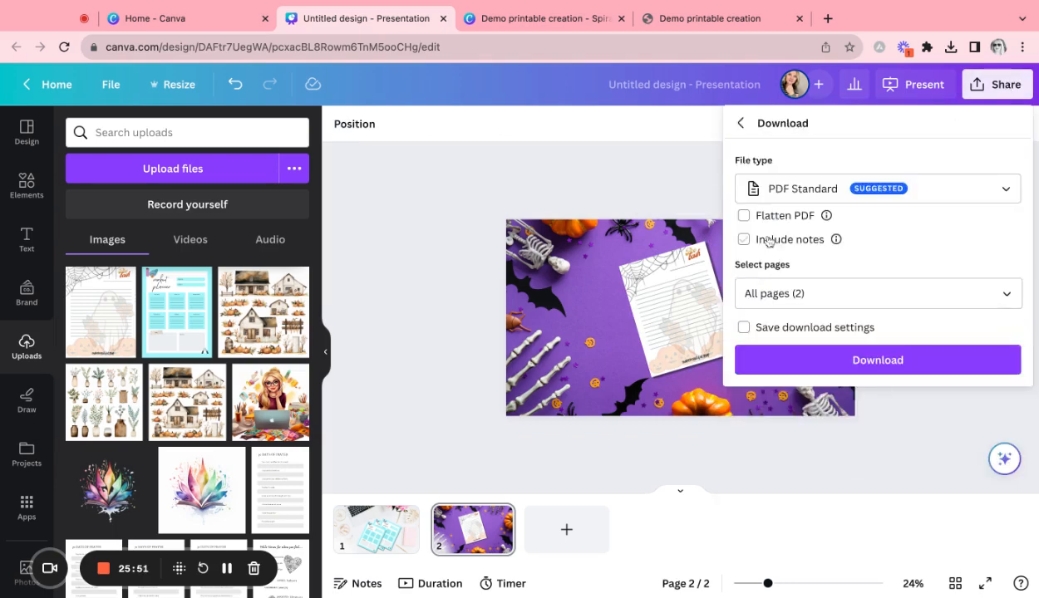
pyautogui.click(1015, 195)
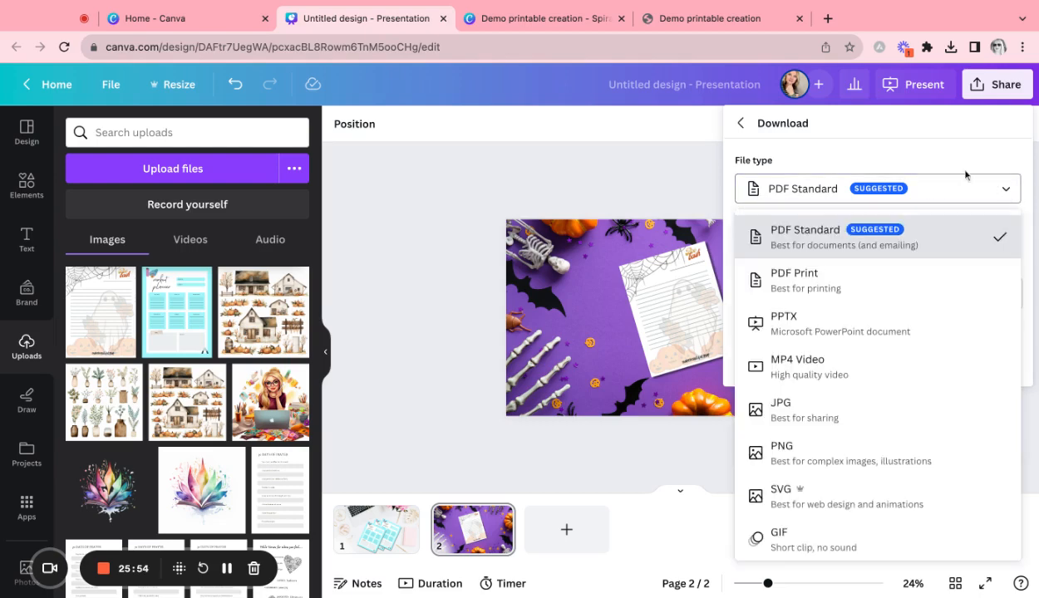
pyautogui.click(812, 453)
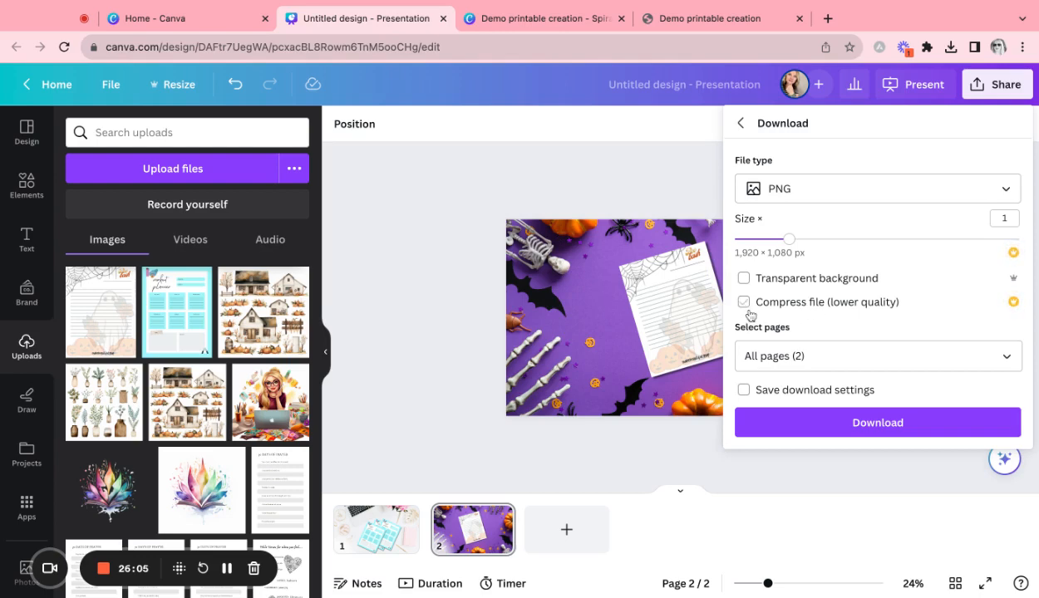
pyautogui.click(649, 194)
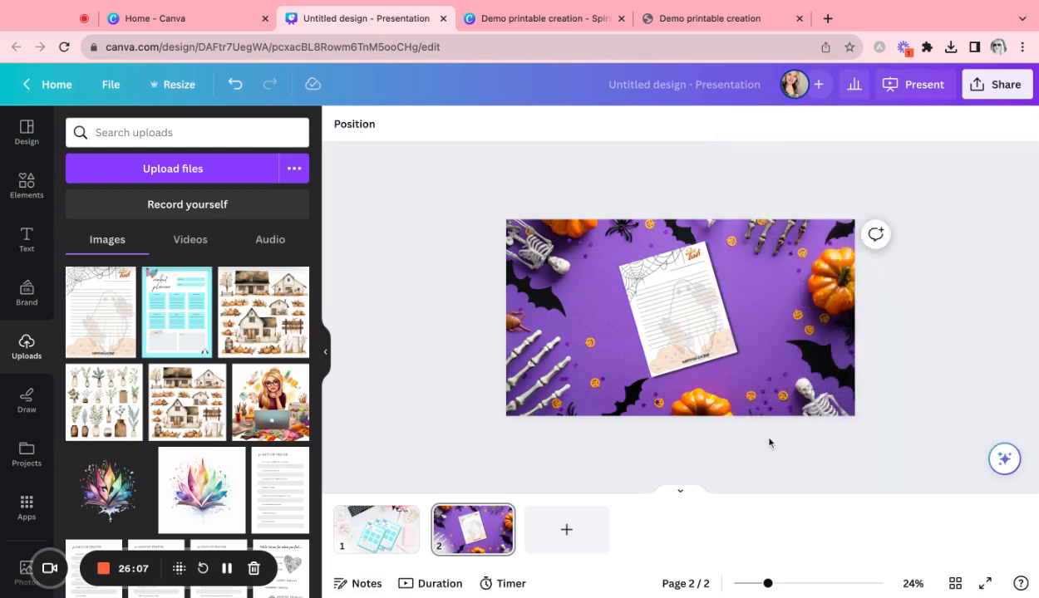